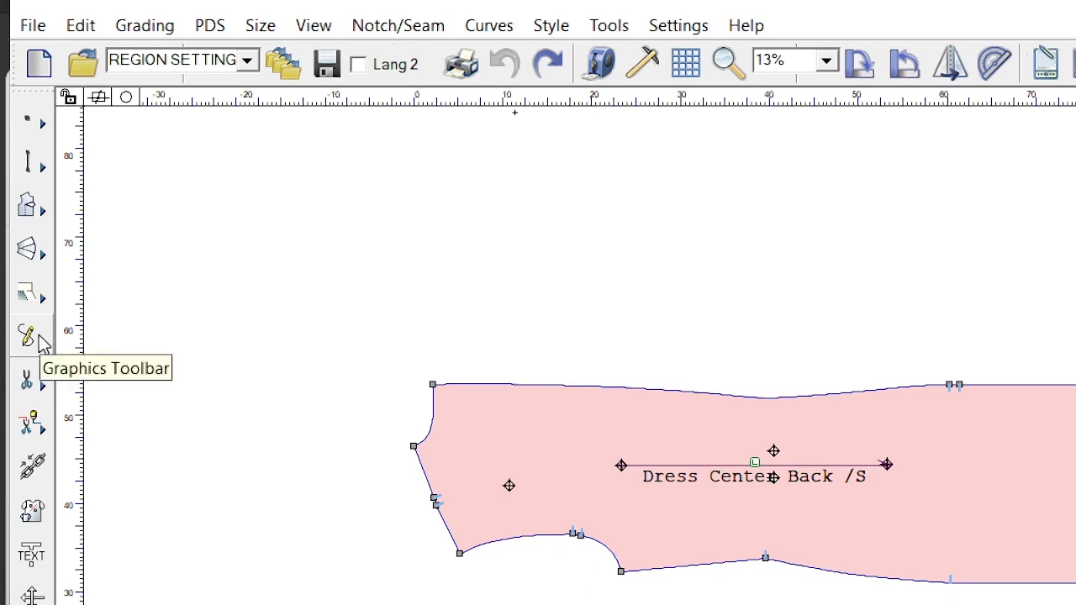
Draw an open nine-point zigzag with the Bezier Polyline tool in the empty area above the Dress Center Back piece.
left_click(38, 336)
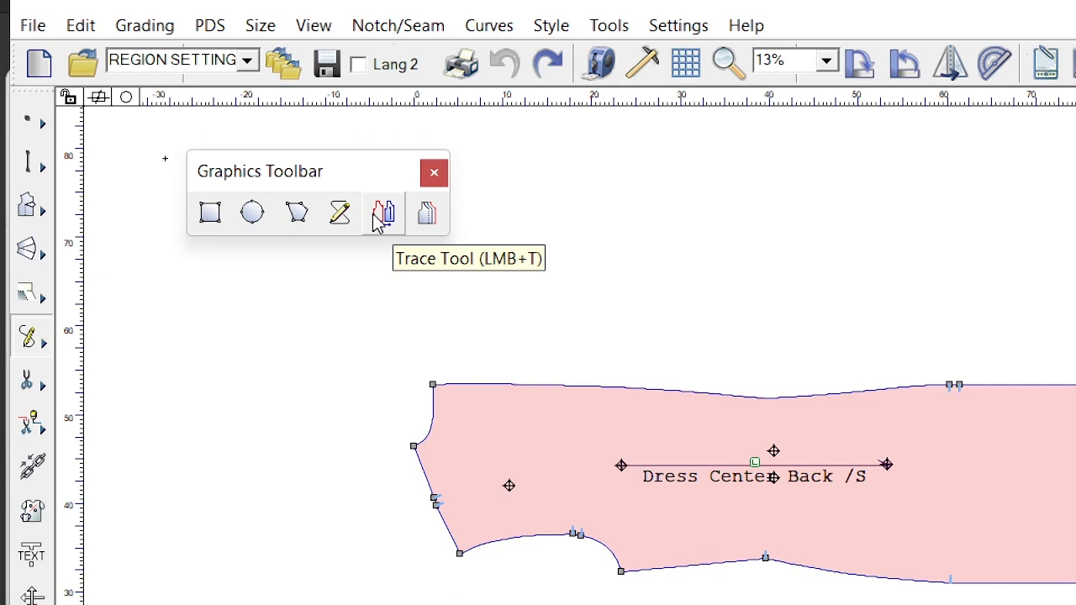
left_click(384, 213)
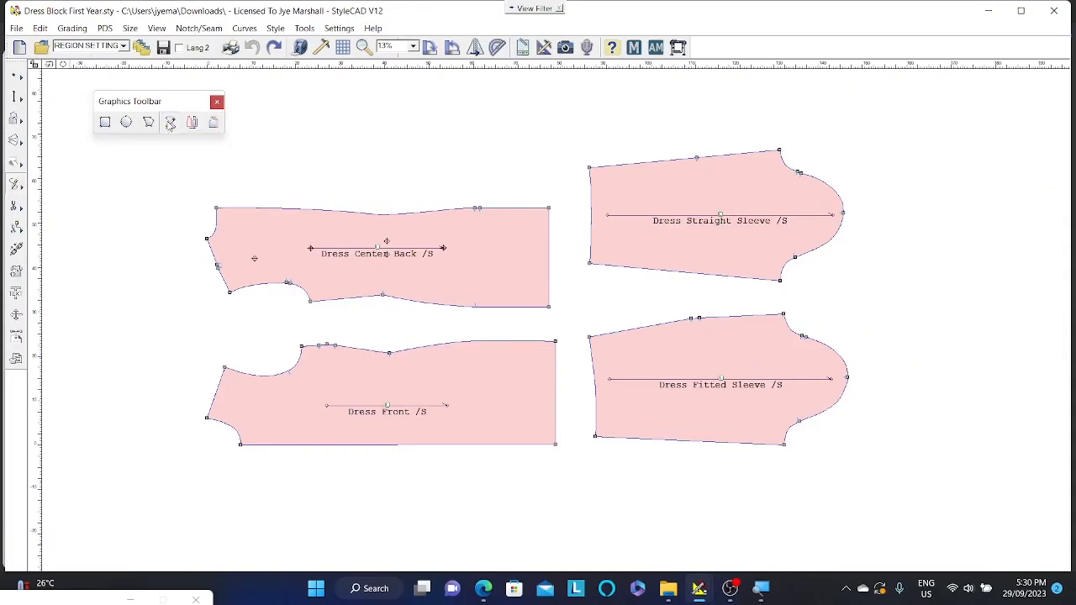
left_click(169, 123)
left_click(384, 102)
left_click(325, 160)
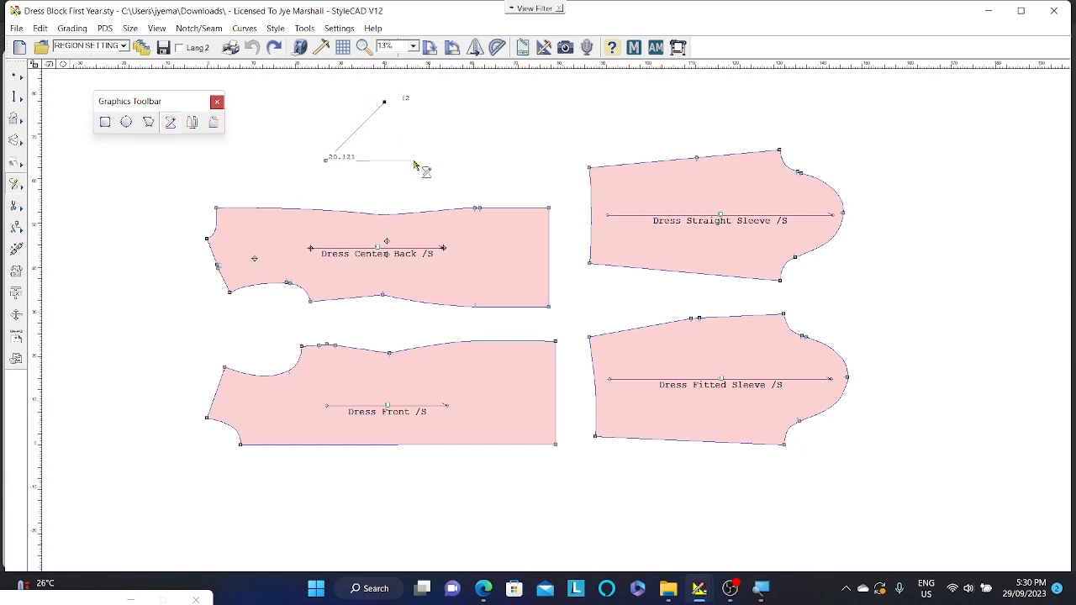
left_click(413, 163)
left_click(458, 108)
left_click(490, 137)
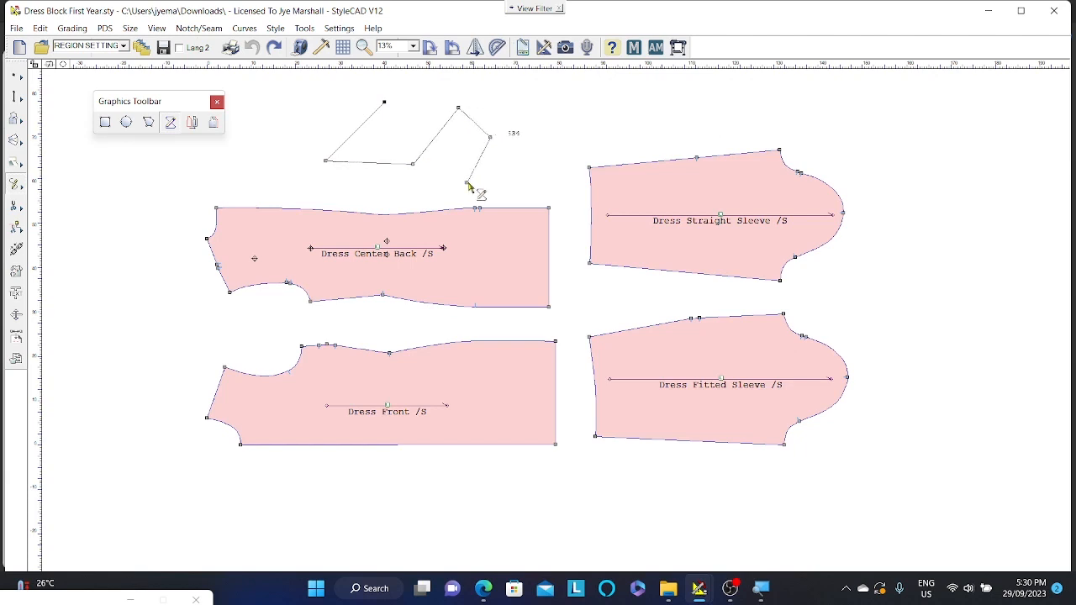
left_click(466, 182)
left_click(542, 151)
left_click(559, 95)
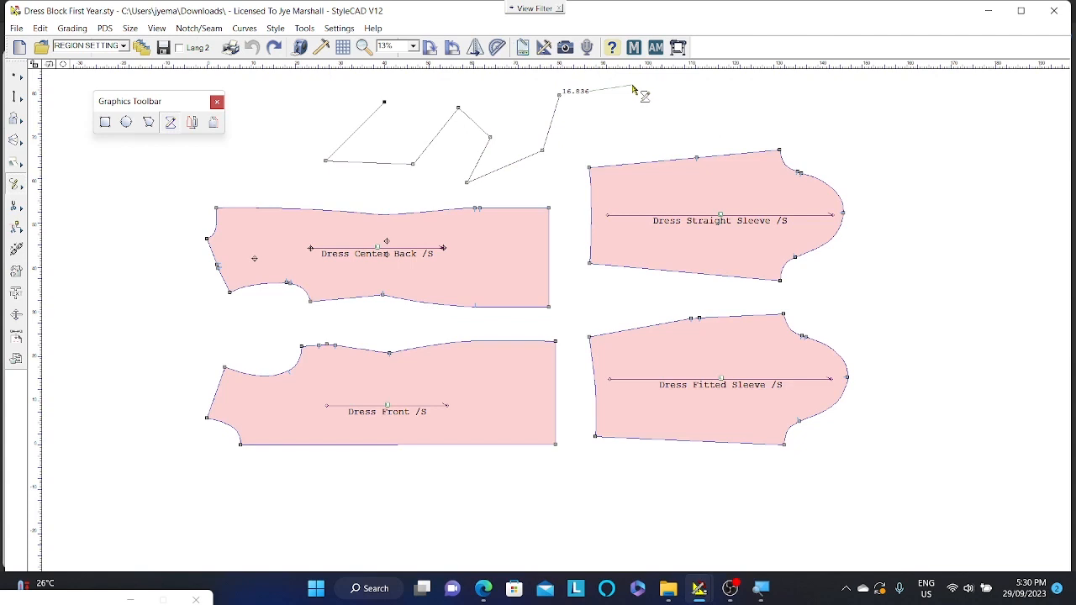
double_click(633, 86)
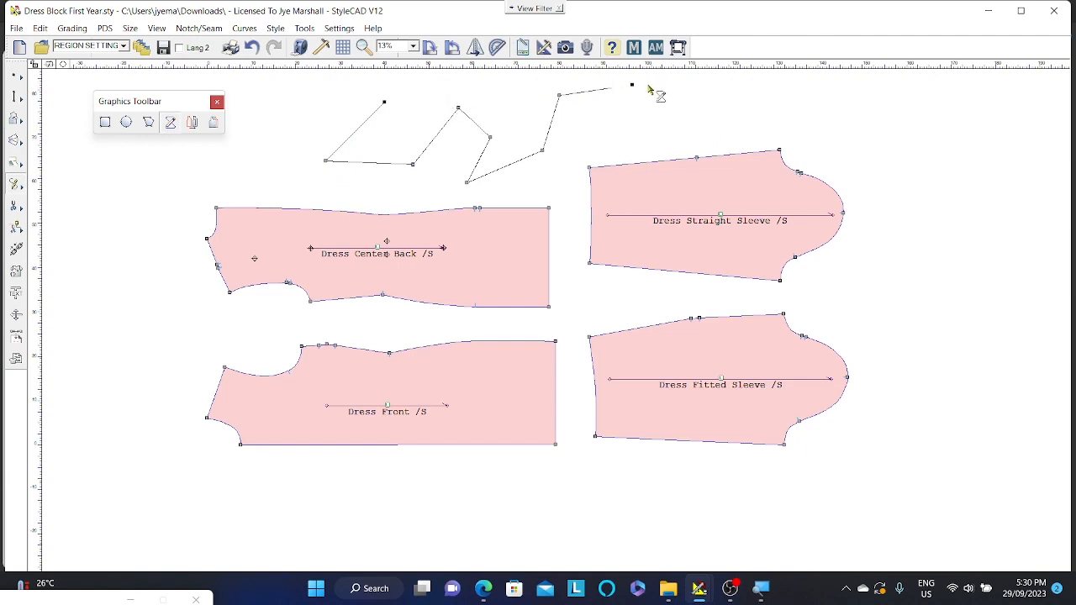
Reposition the line segment in the zigzag polyline's middle, moving it up and then back down slightly.
right_click(528, 186)
left_click(502, 169)
left_click(437, 141)
left_click_drag(514, 169, 583, 126)
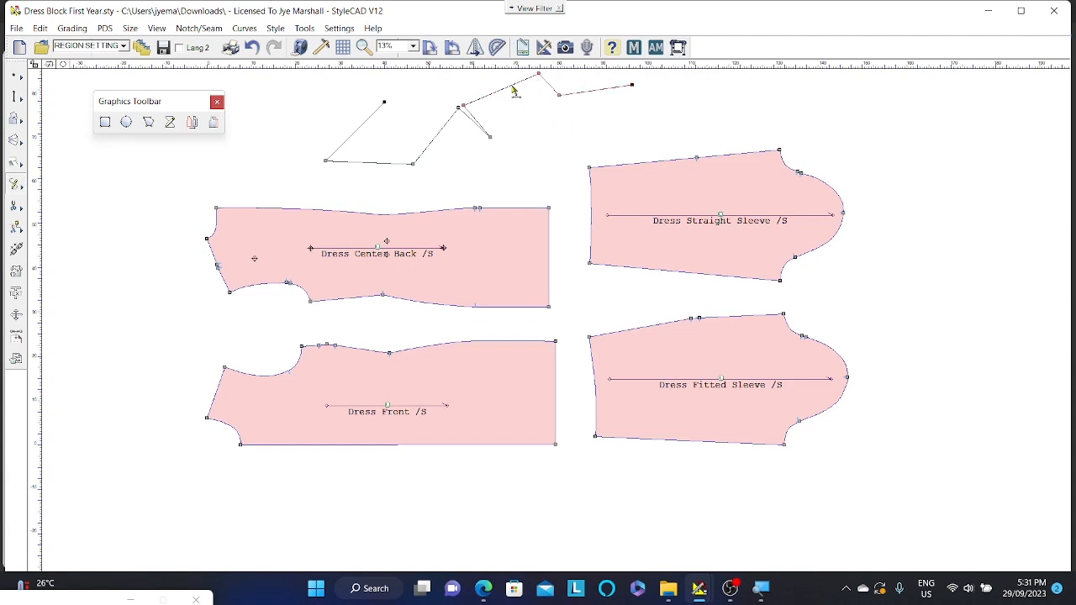
left_click_drag(512, 86, 546, 123)
left_click_drag(507, 88, 517, 101)
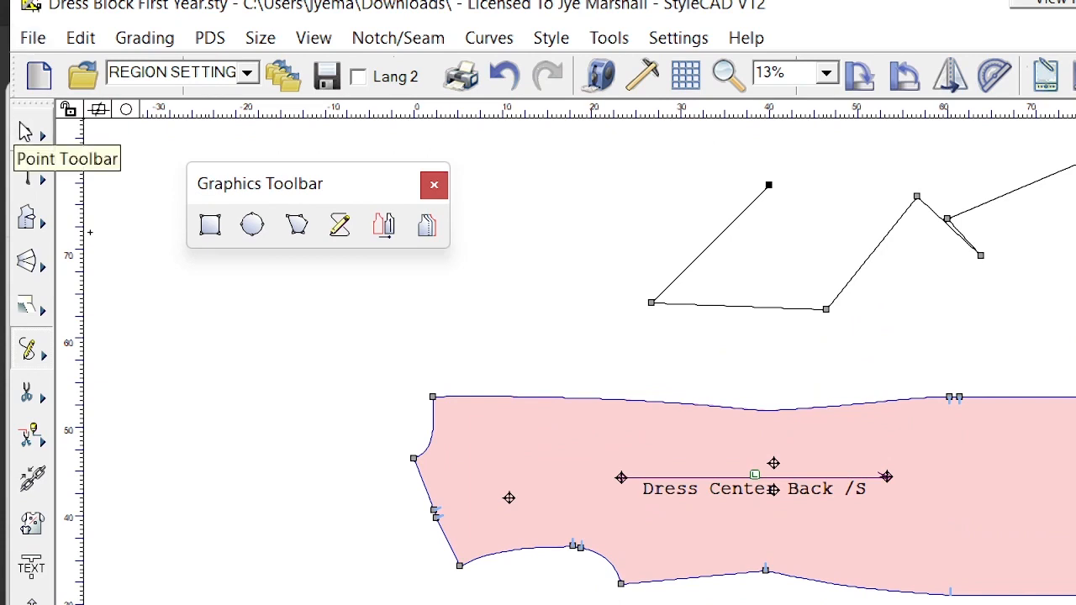
Move the polyline's first three points so its start becomes a gently rising line above the Dress Center Back.
left_click(25, 133)
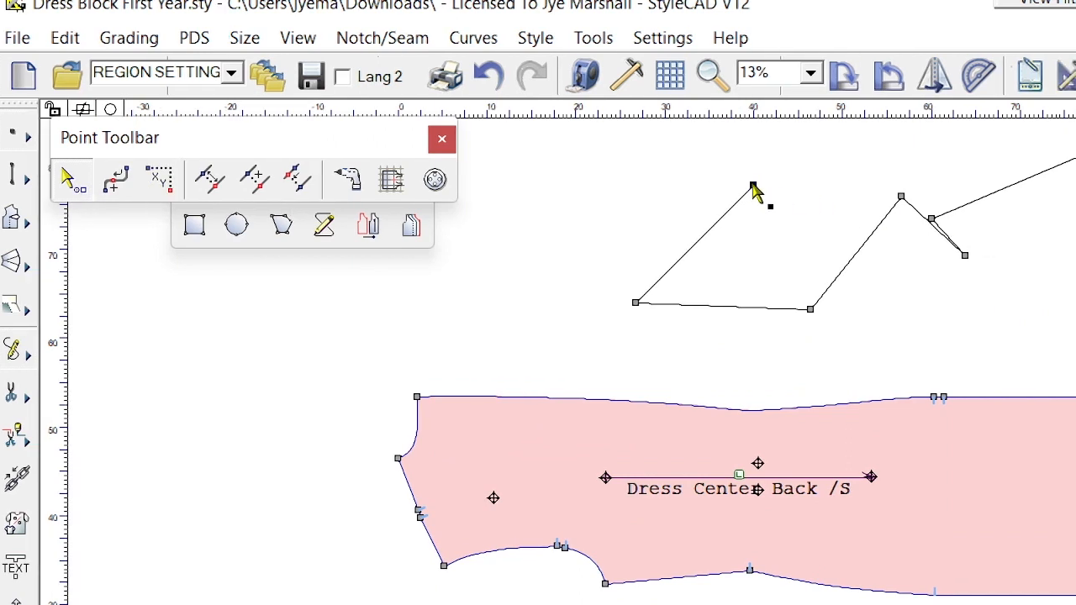
mouse_move(754, 188)
left_mouse_down()
mouse_move(578, 216)
mouse_move(451, 288)
mouse_move(633, 223)
mouse_move(627, 215)
mouse_move(516, 289)
mouse_move(497, 289)
left_mouse_up()
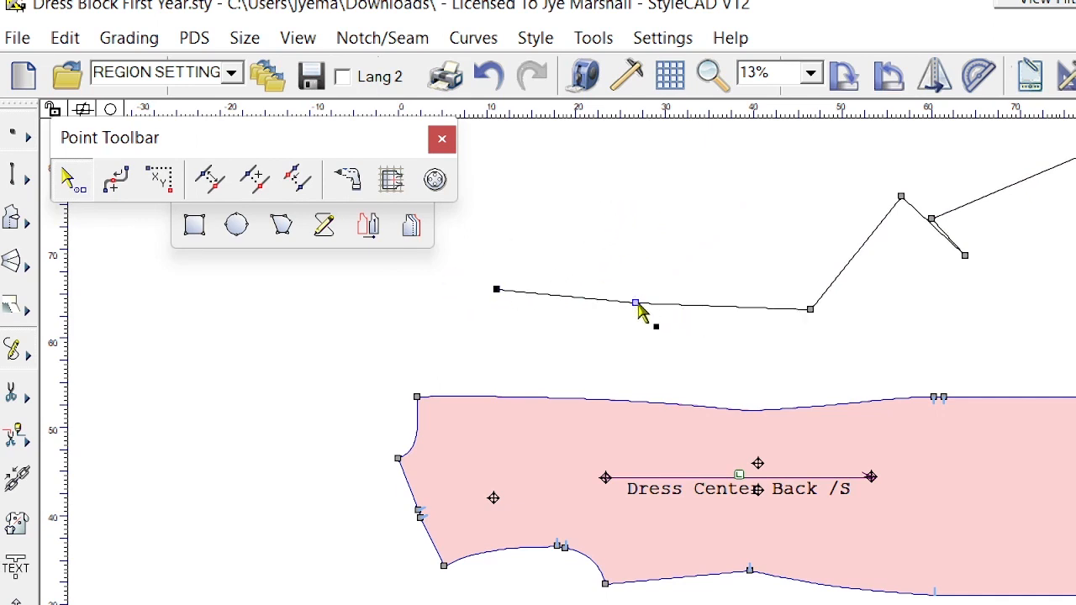
left_click_drag(637, 306, 663, 232)
left_click_drag(812, 309, 784, 203)
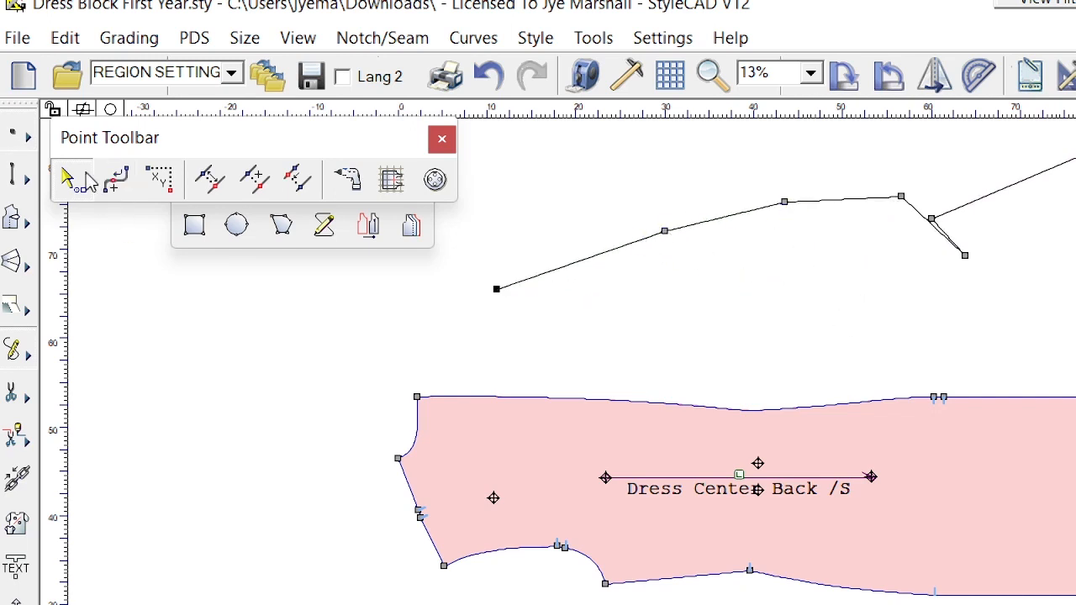
Make the polyline's second point a Smooth point and shift it slightly towards the polyline's start.
right_click(663, 232)
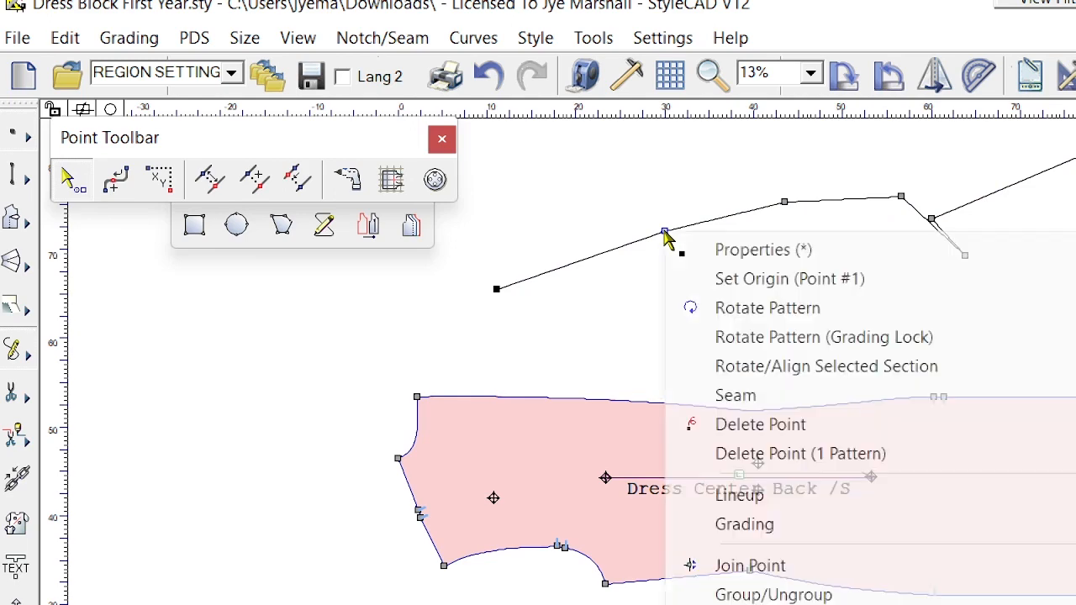
left_click(744, 250)
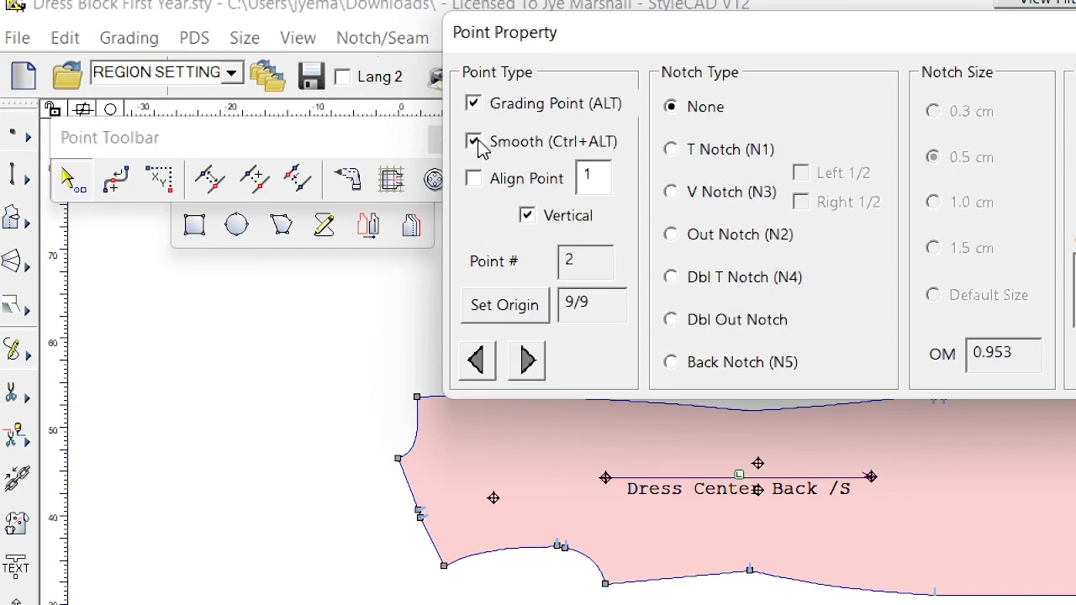
left_click_drag(611, 52, 160, 65)
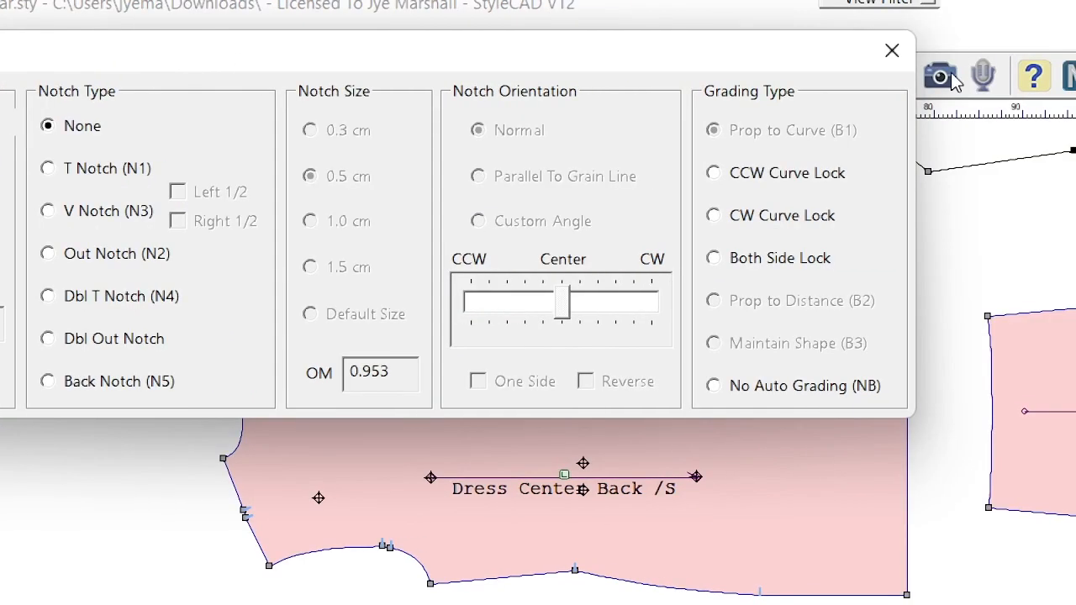
left_click(891, 50)
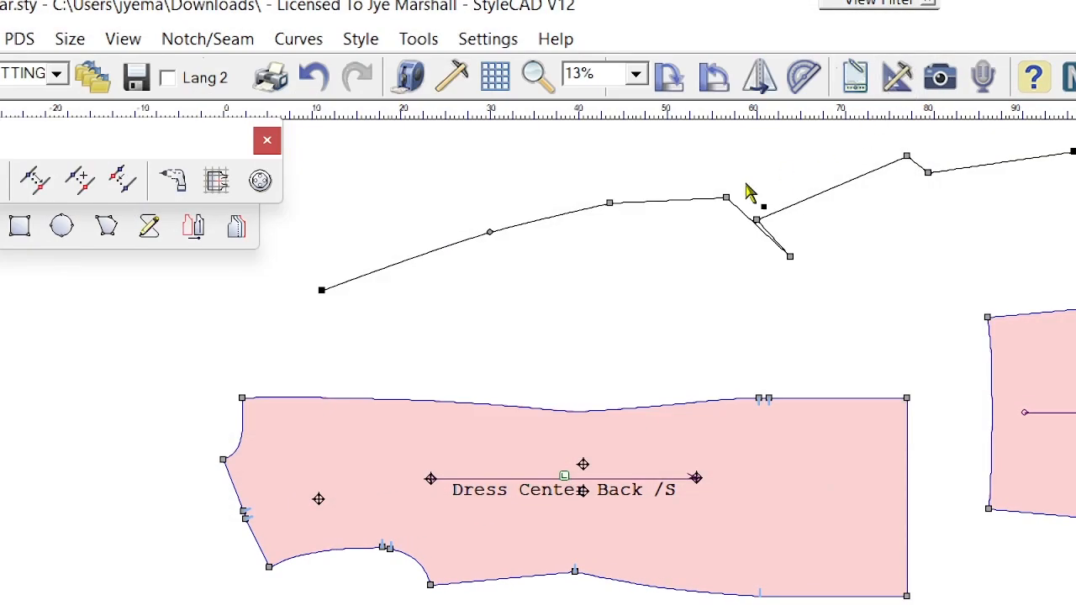
left_click_drag(491, 235, 463, 232)
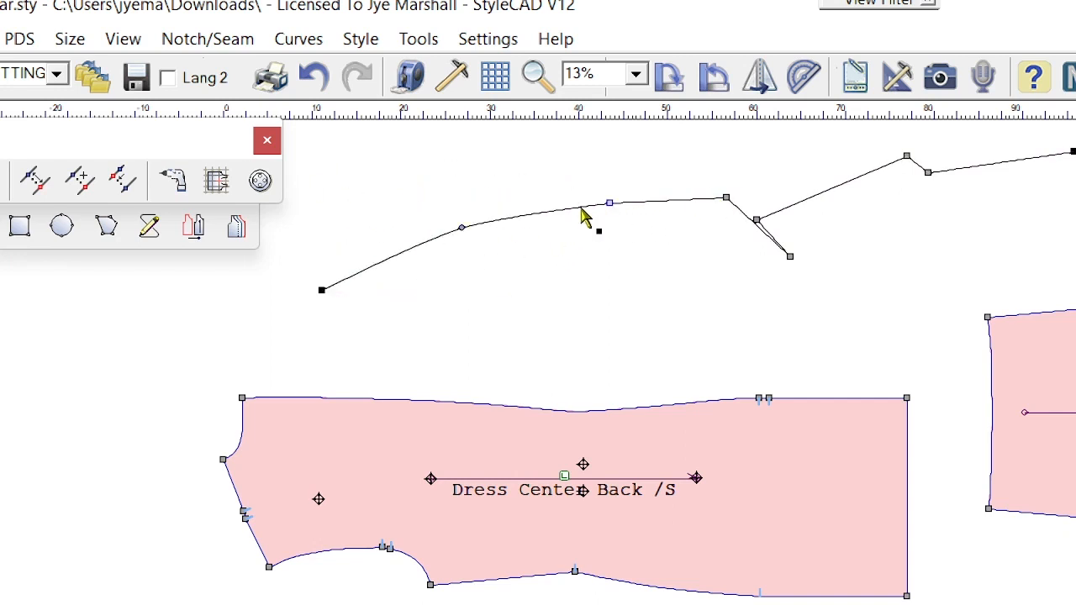
Inspect the Point Property options and the Relative Offset dialog for the polyline's third point.
right_click(614, 207)
left_click(683, 223)
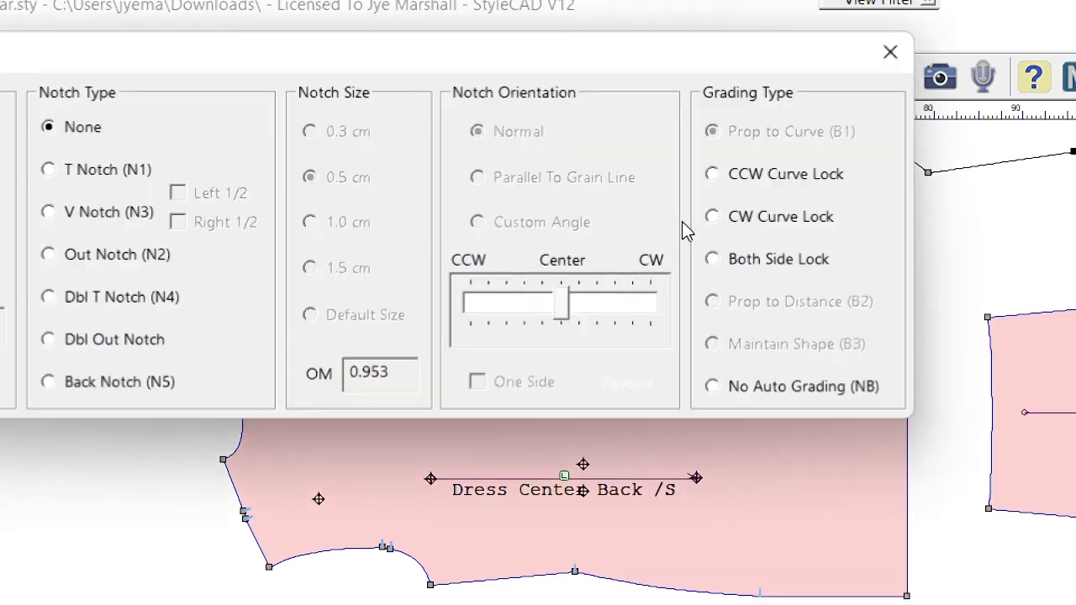
left_click_drag(488, 50, 756, 61)
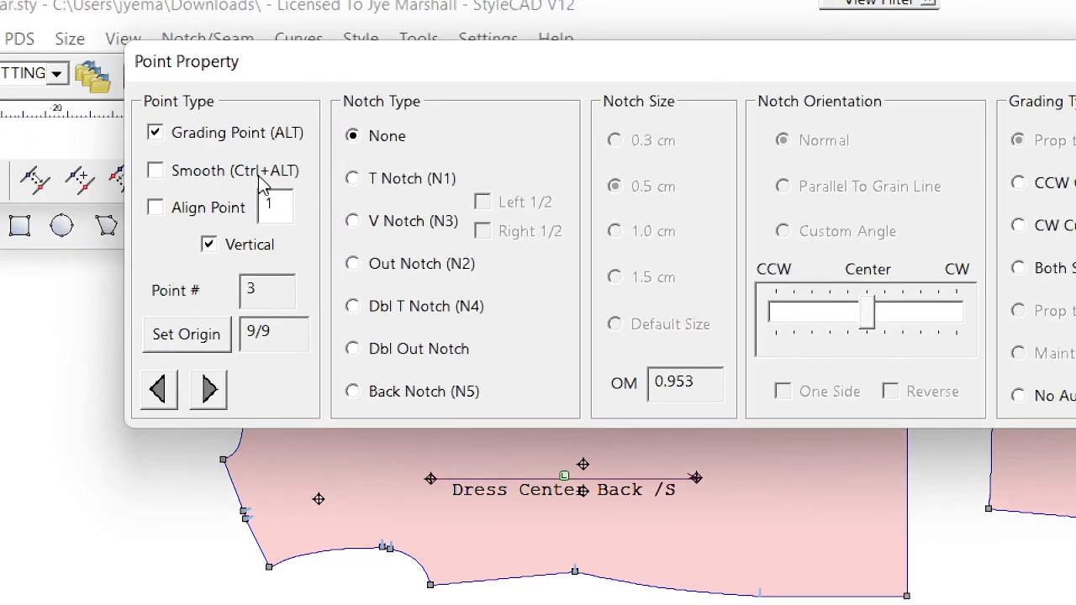
left_click_drag(668, 56, 614, 62)
left_click_drag(975, 74, 849, 79)
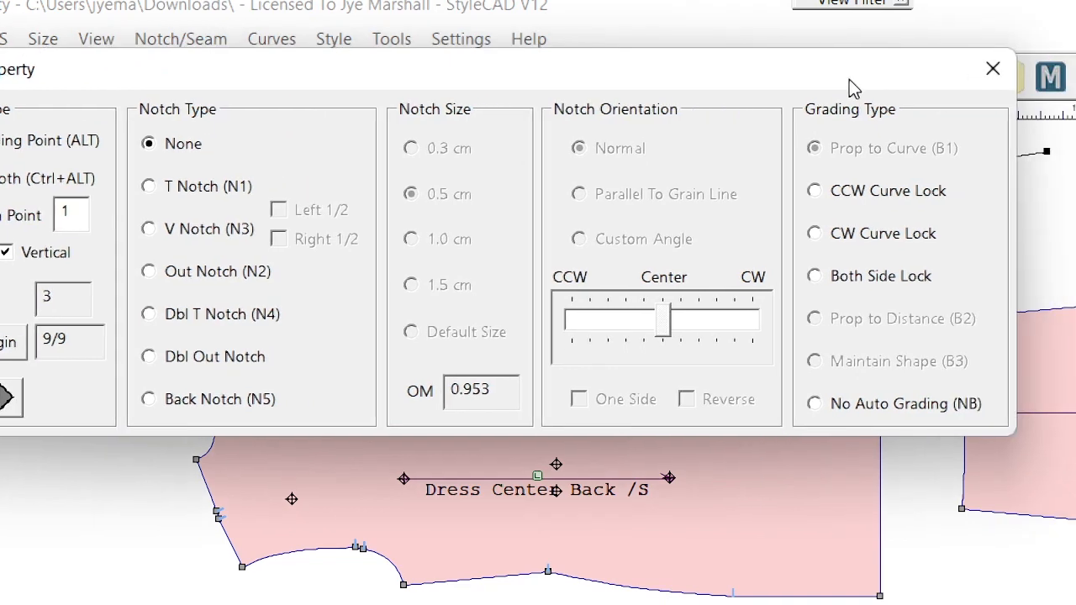
left_click(982, 72)
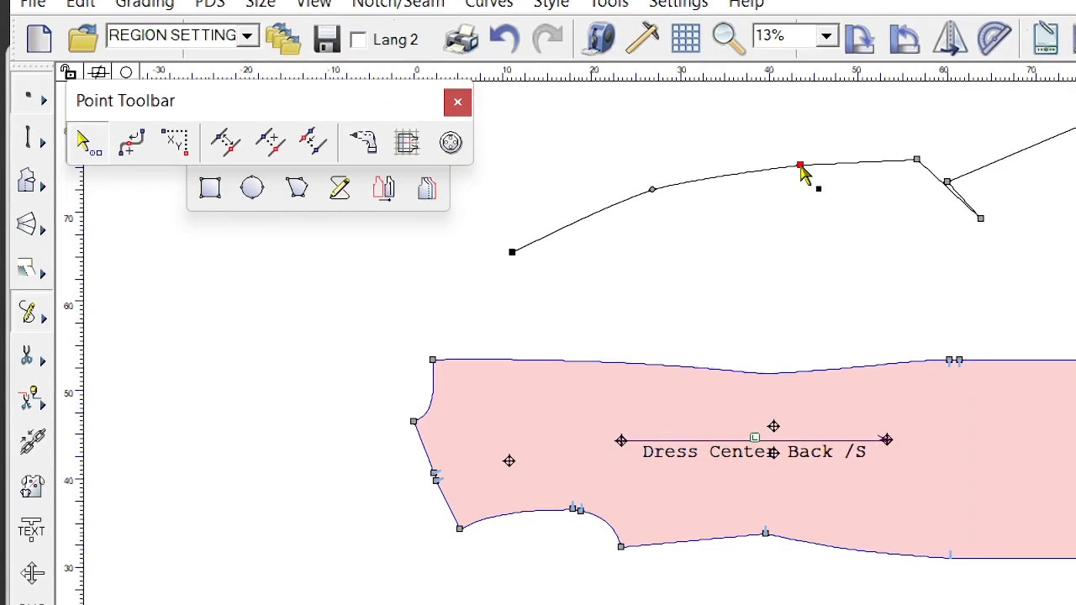
left_click(800, 166)
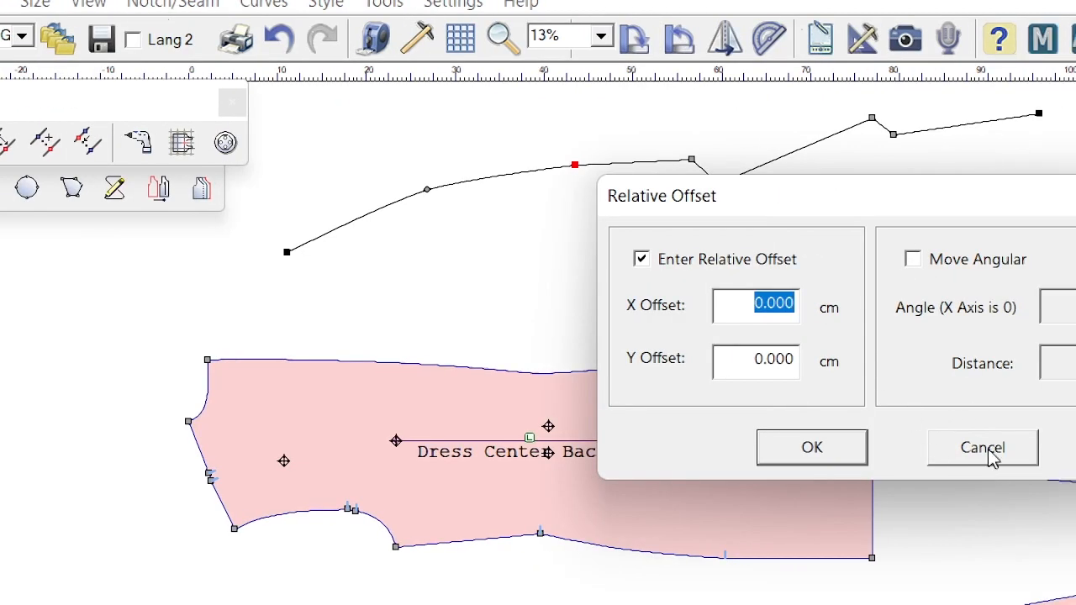
left_click(983, 448)
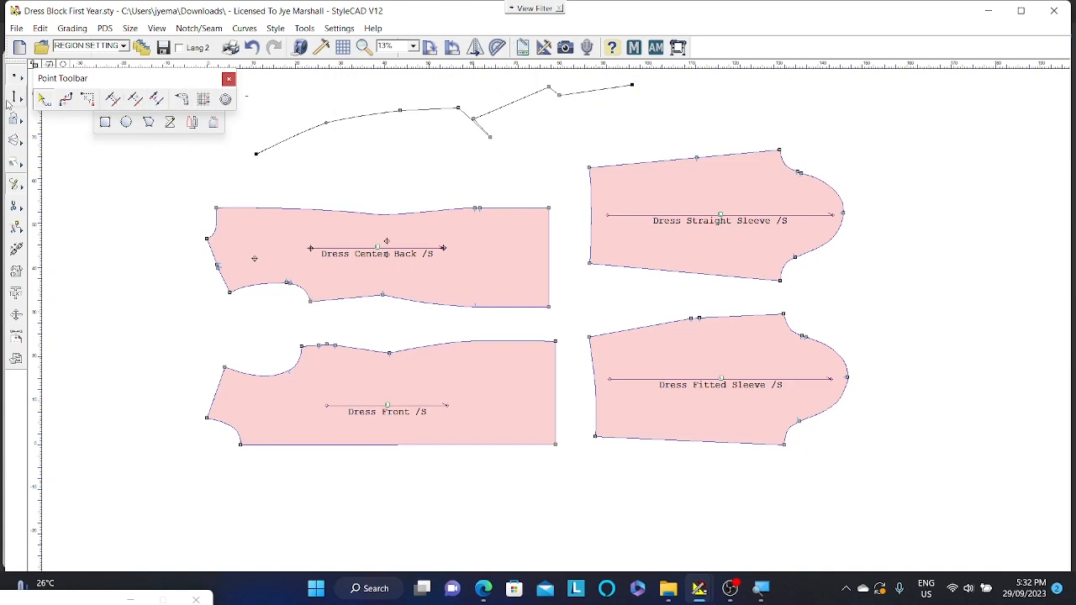
Select the whole practice polyline with the segment selection tool and delete it.
left_click(16, 100)
left_click(44, 130)
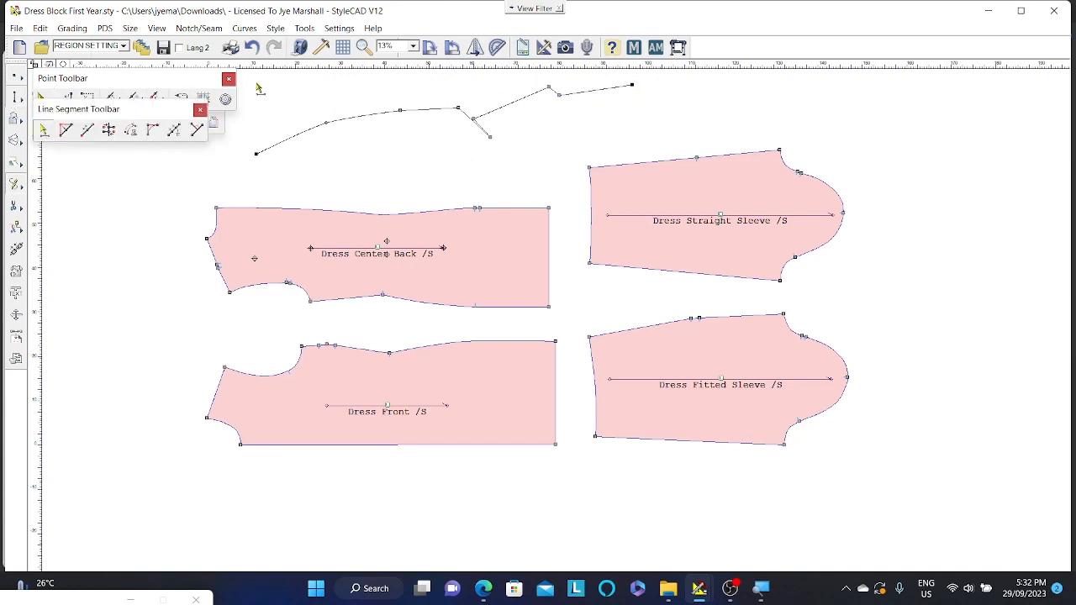
left_click_drag(258, 87, 614, 131)
key("Delete")
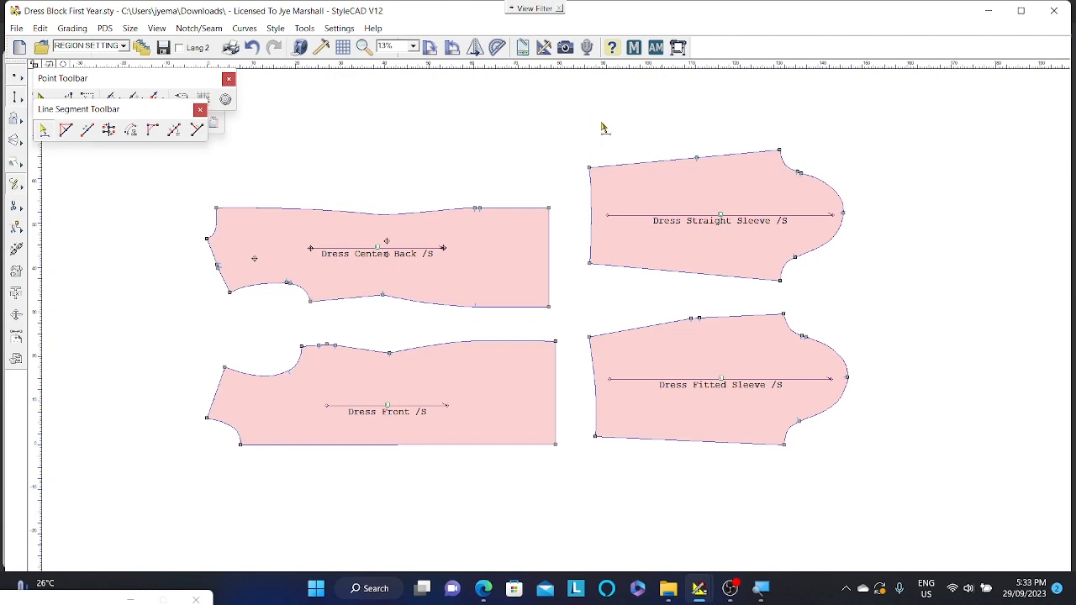
Move the Dress Center Back grain line about 4.7 cm down towards the armhole side of the piece.
middle_click_drag(405, 186, 571, 109)
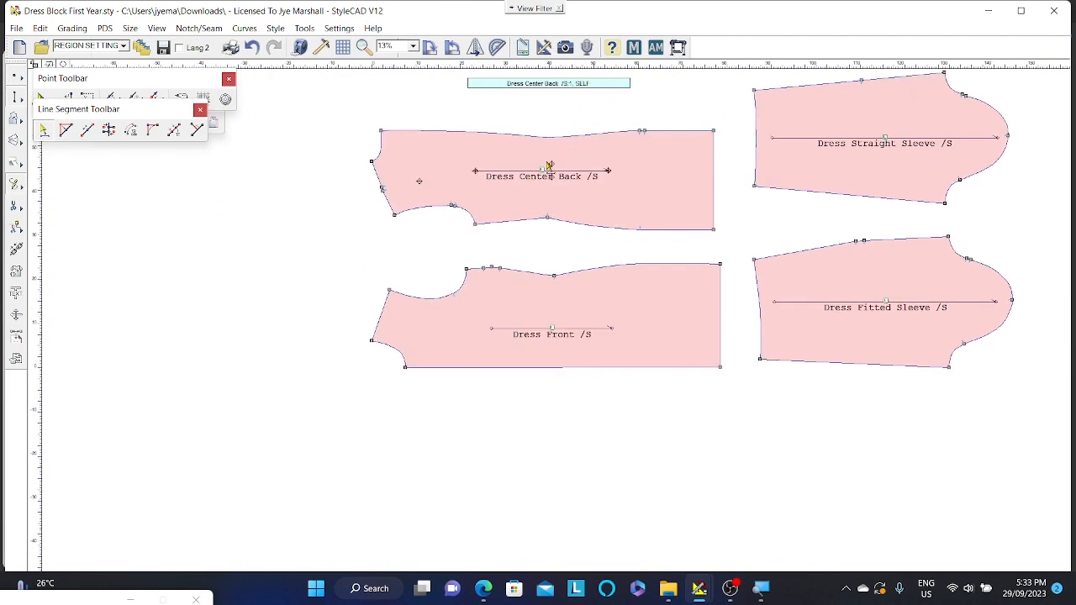
scroll(548, 166, "up", 3)
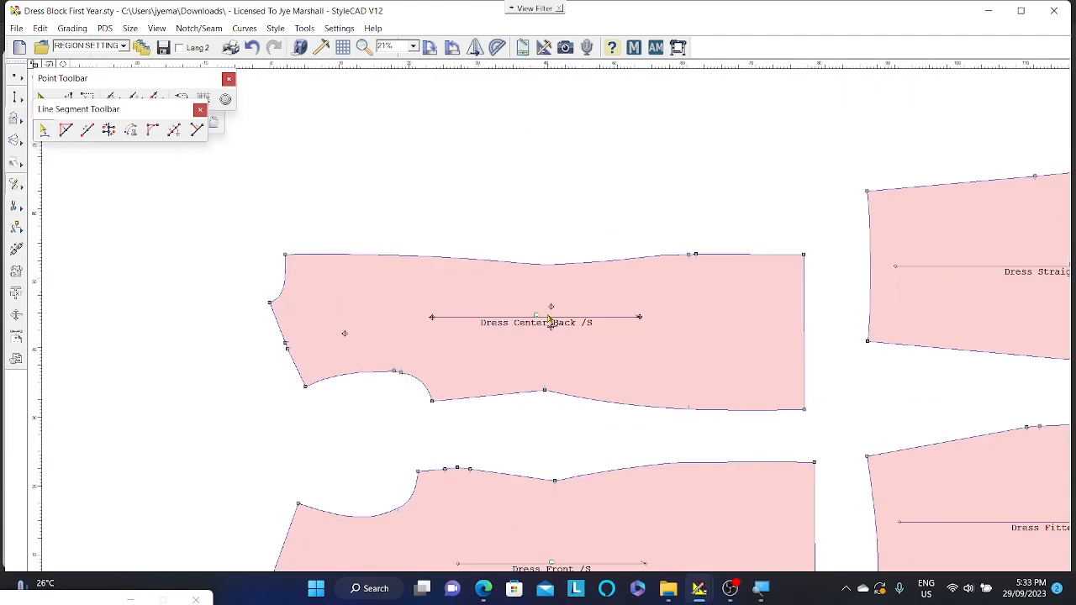
scroll(550, 320, "down", 1)
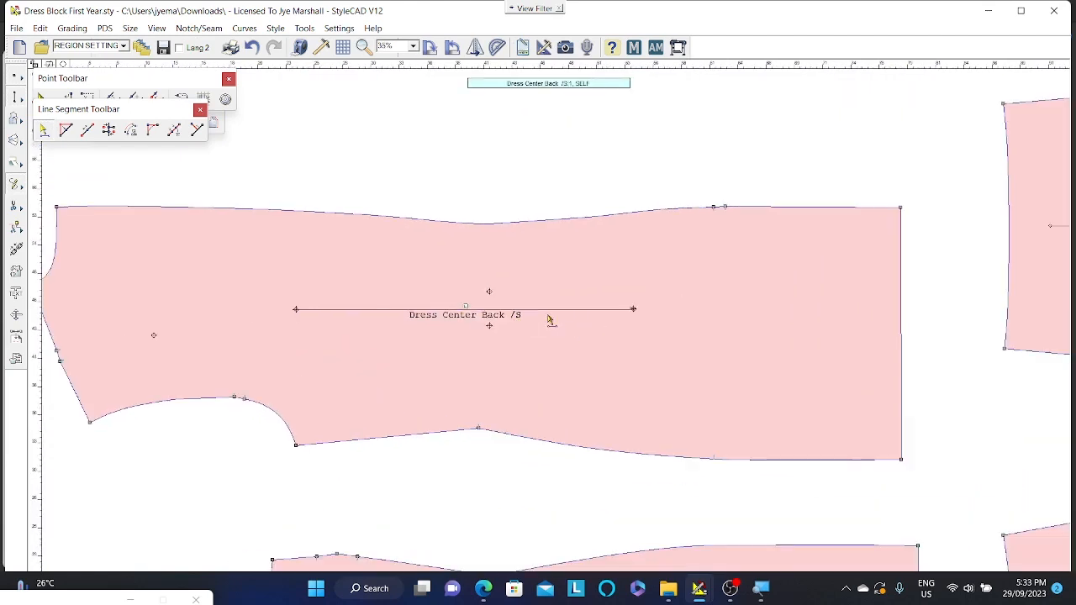
middle_click_drag(548, 316, 678, 300)
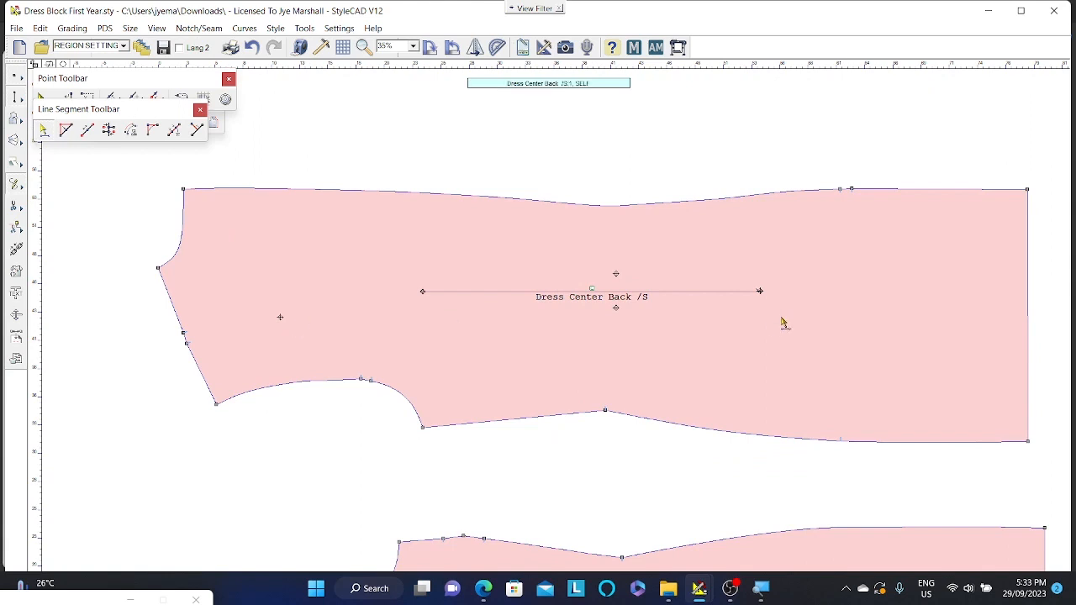
middle_click_drag(771, 319, 769, 302)
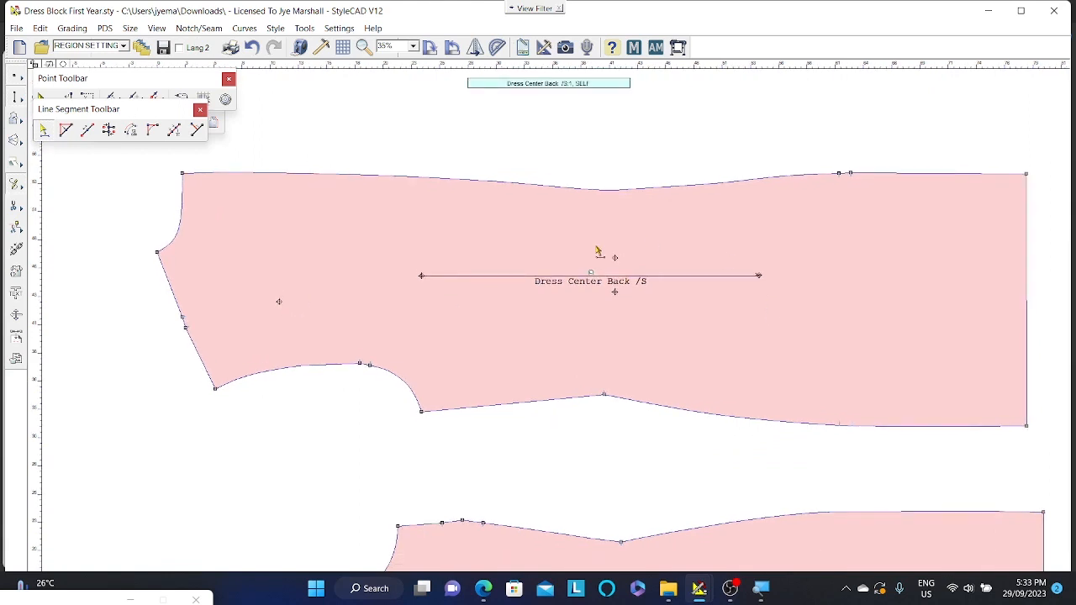
left_click(704, 280)
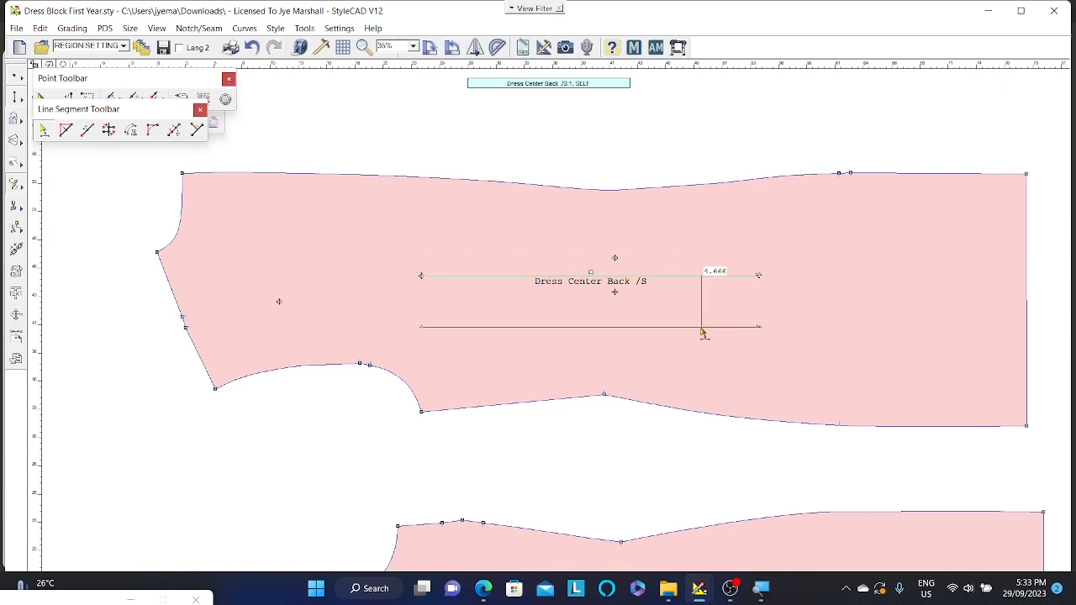
left_click(703, 329)
Spread the Line Segment and Point toolbars apart so that every tool on the Graphics toolbar is accessible.
scroll(706, 282, "up", 3)
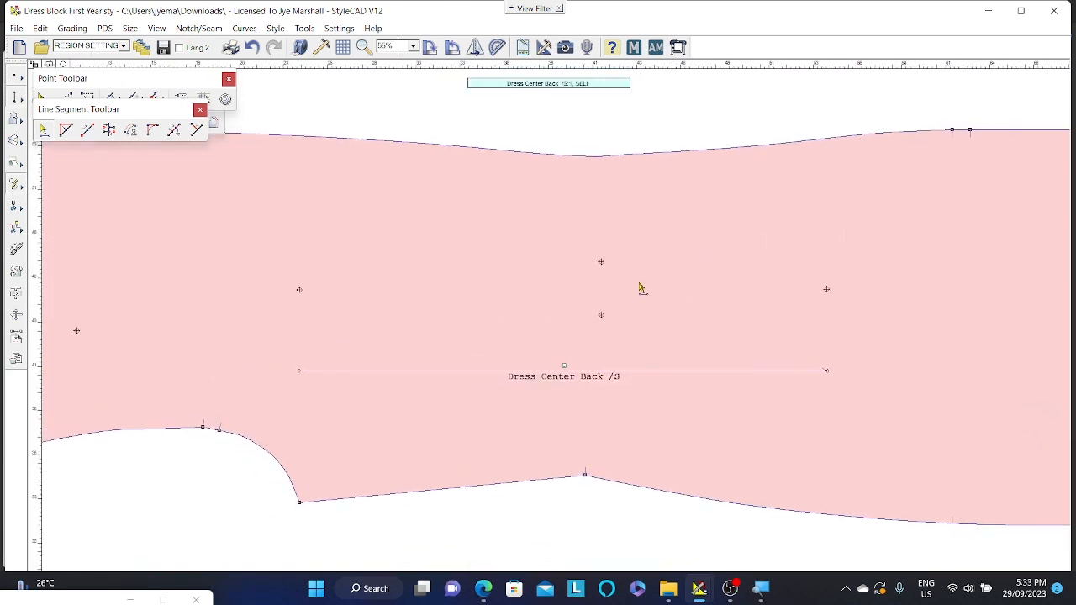
middle_click_drag(639, 288, 697, 277)
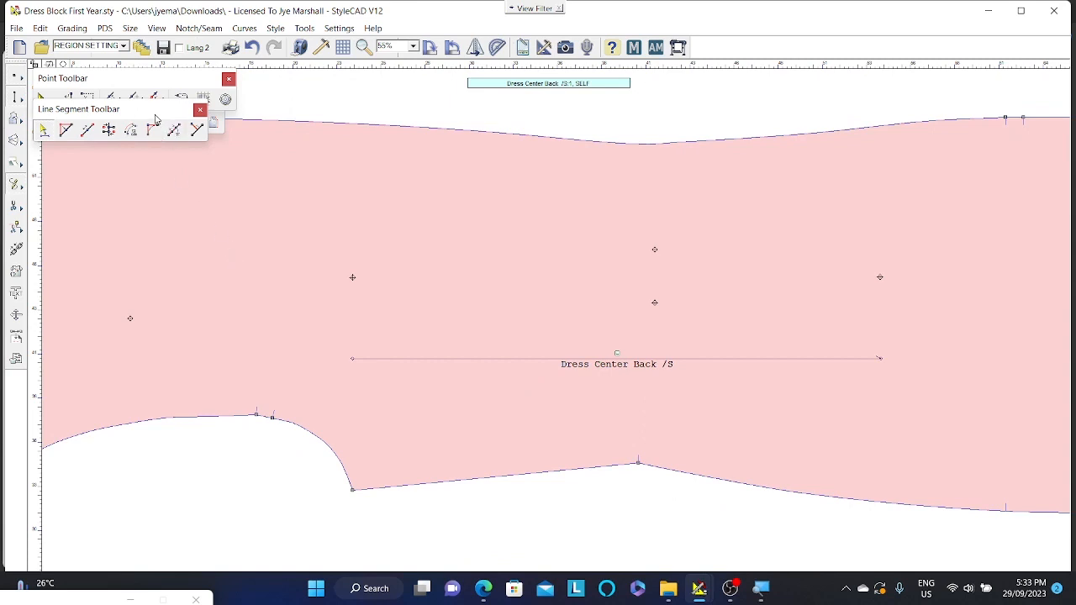
left_click_drag(156, 112, 133, 158)
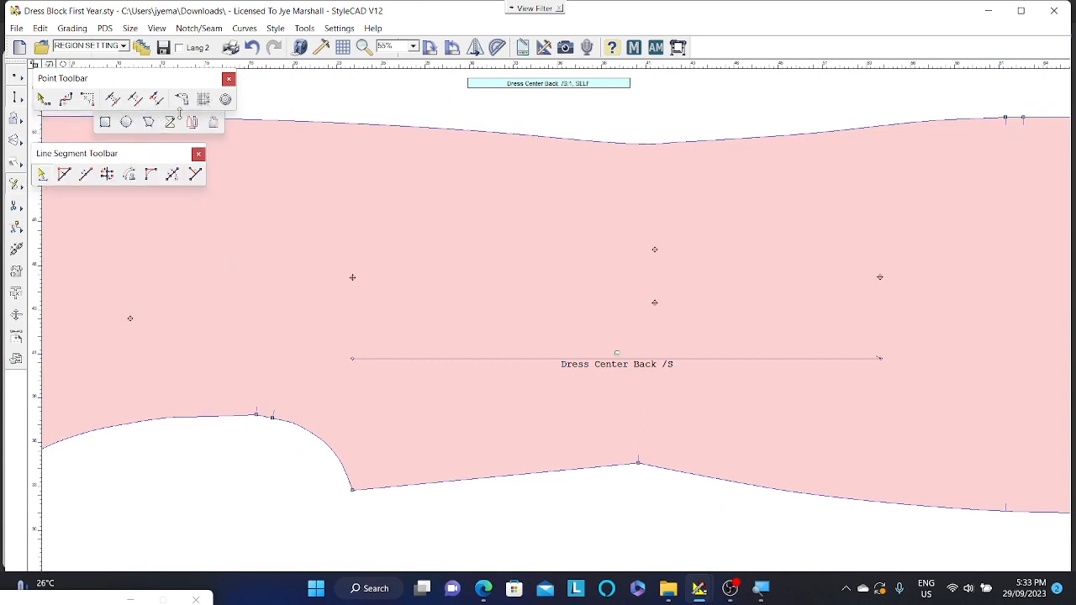
left_click_drag(184, 87, 393, 143)
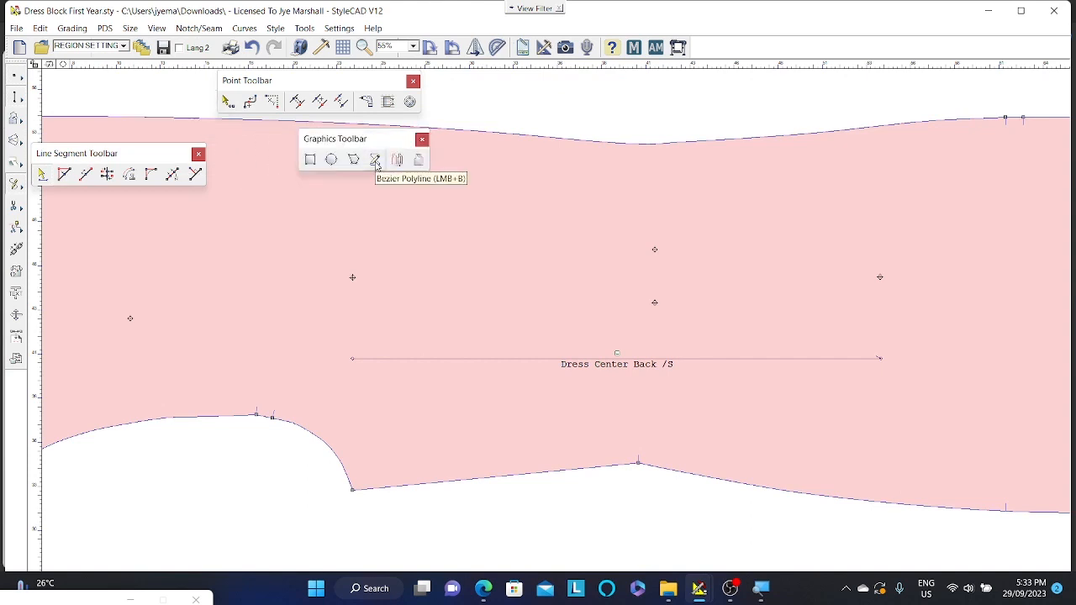
Draw a closed diamond-shaped waist dart with Bezier Polyline through the four drill marks on the Dress Center Back.
left_click(375, 161)
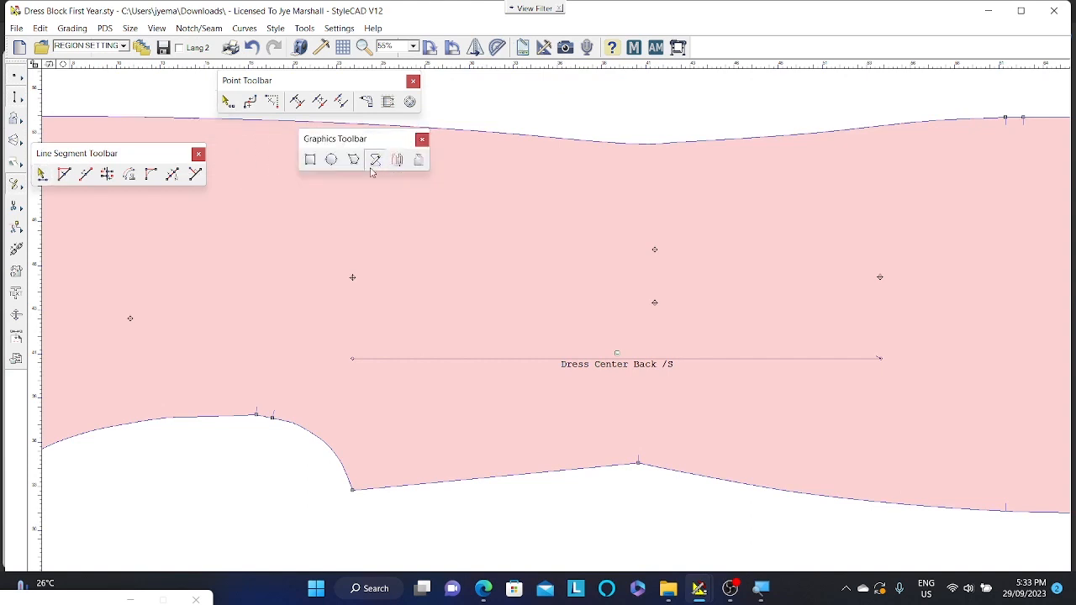
left_click(352, 277)
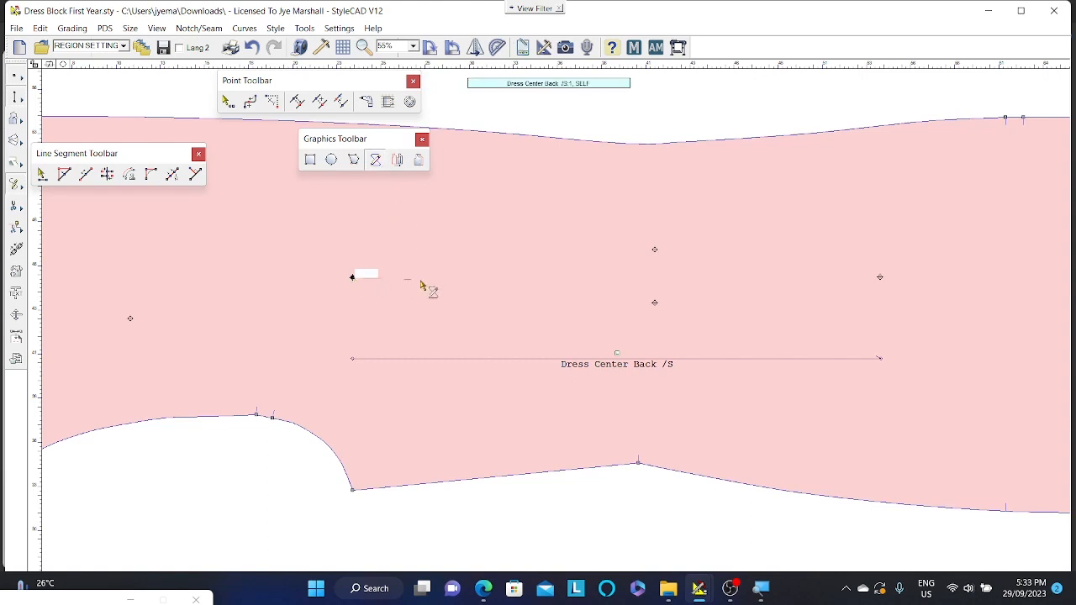
left_click(655, 305)
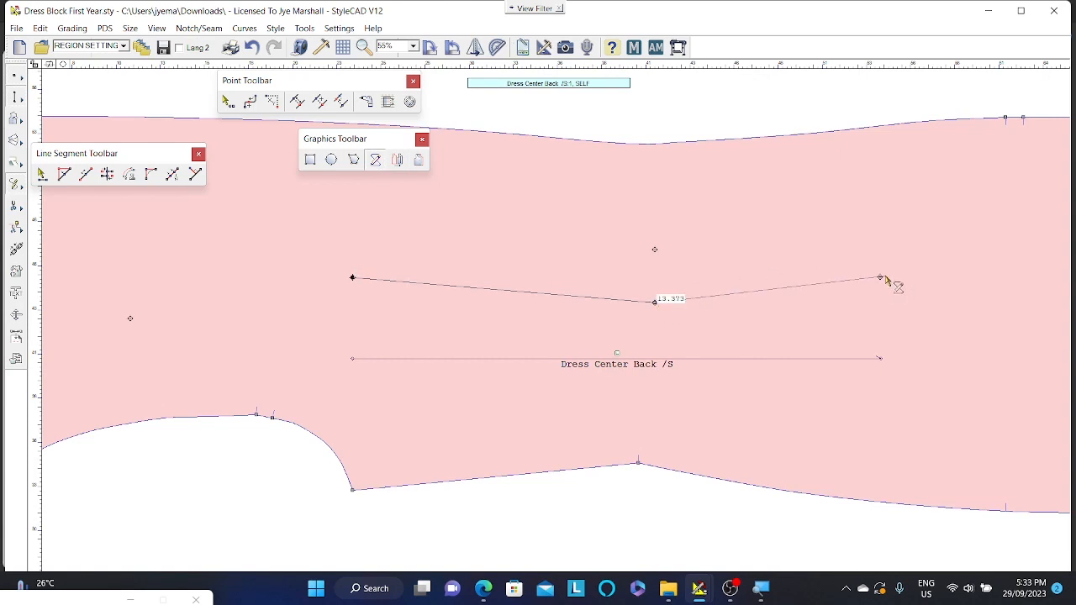
left_click(886, 284)
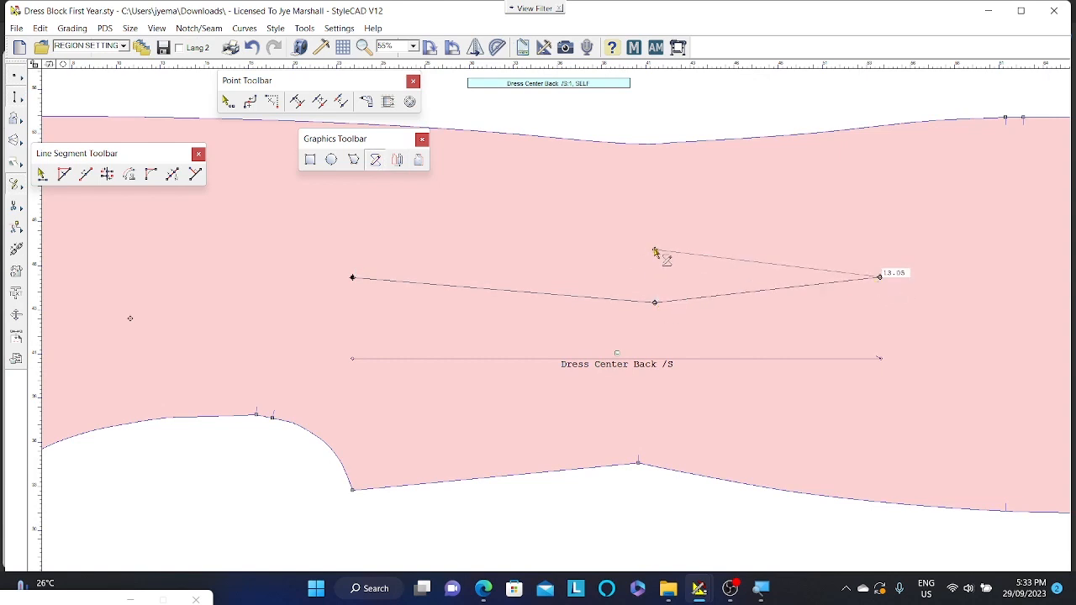
left_click(656, 252)
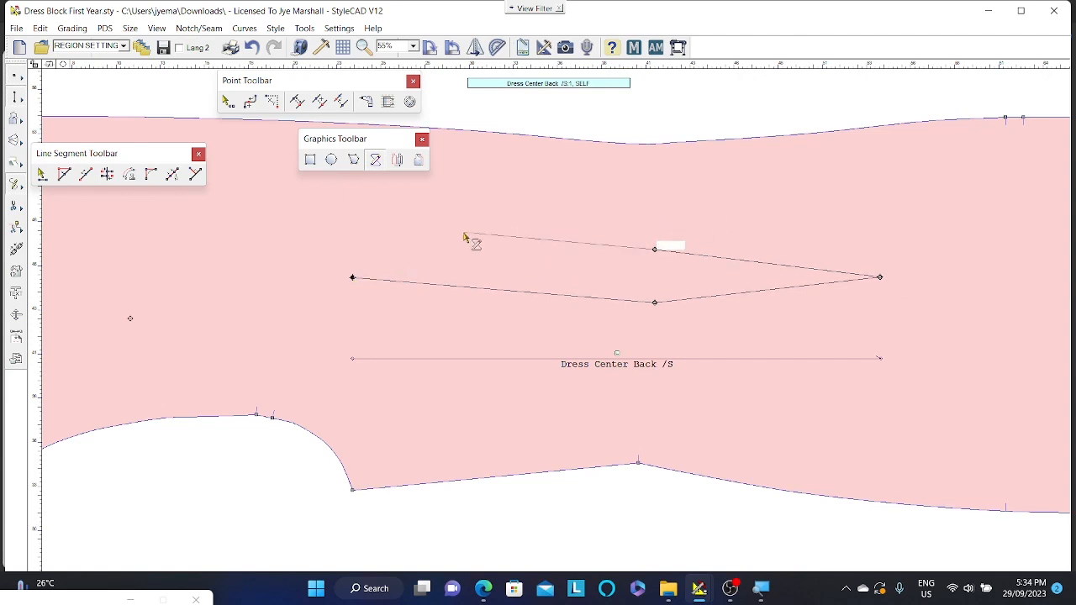
left_click(353, 278)
Look over the Dress Center Back with its diamond dart and the neighbouring Dress Front piece.
scroll(549, 320, "down", 4)
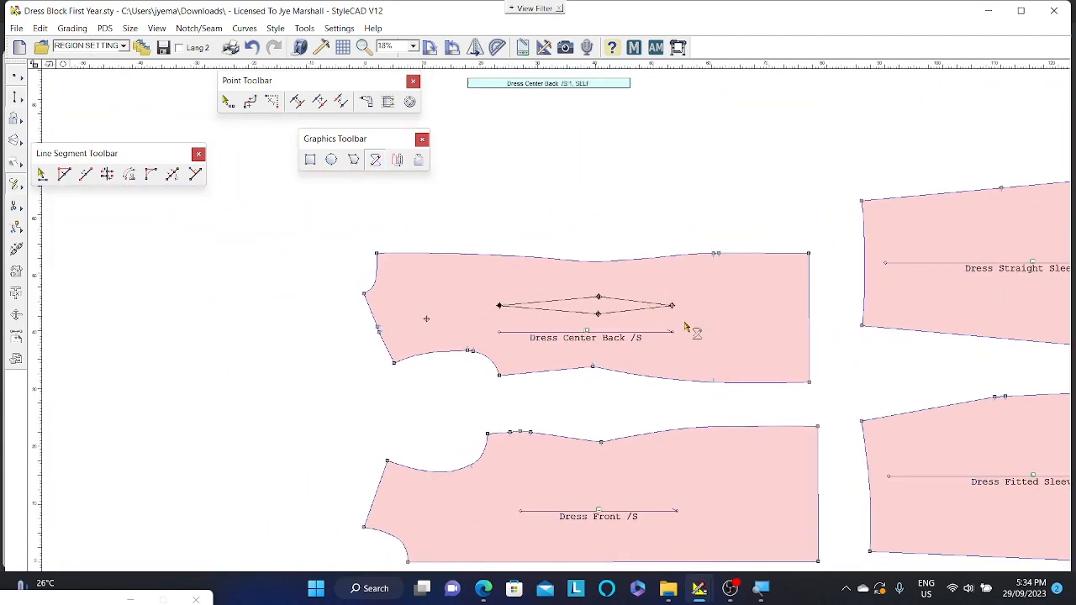
scroll(664, 336, "down", 3)
scroll(553, 321, "up", 3)
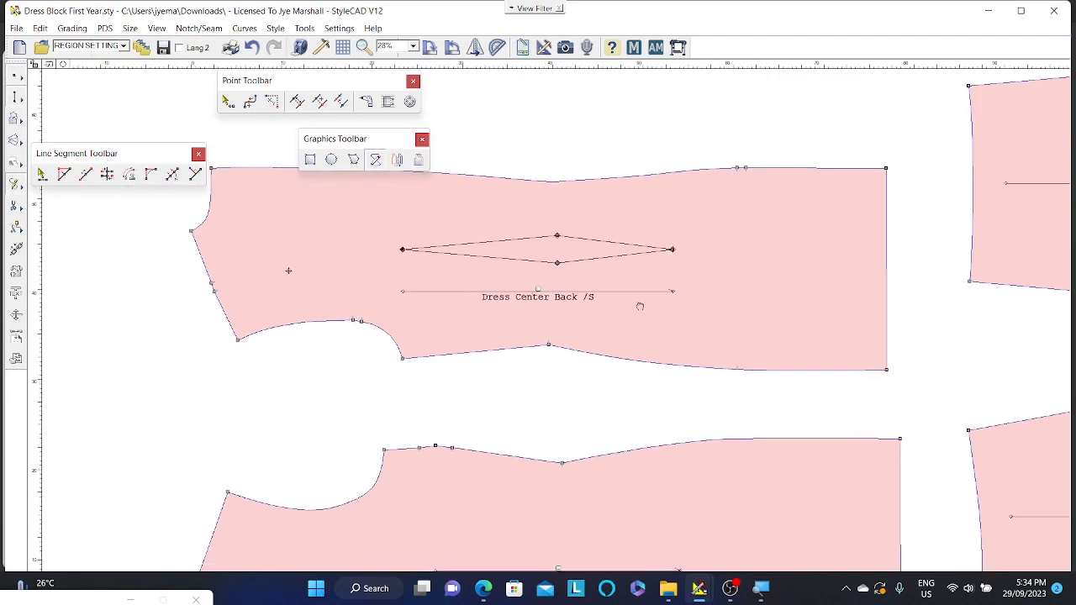
middle_click_drag(640, 306, 776, 339)
middle_click_drag(688, 327, 702, 276)
scroll(711, 279, "down", 1)
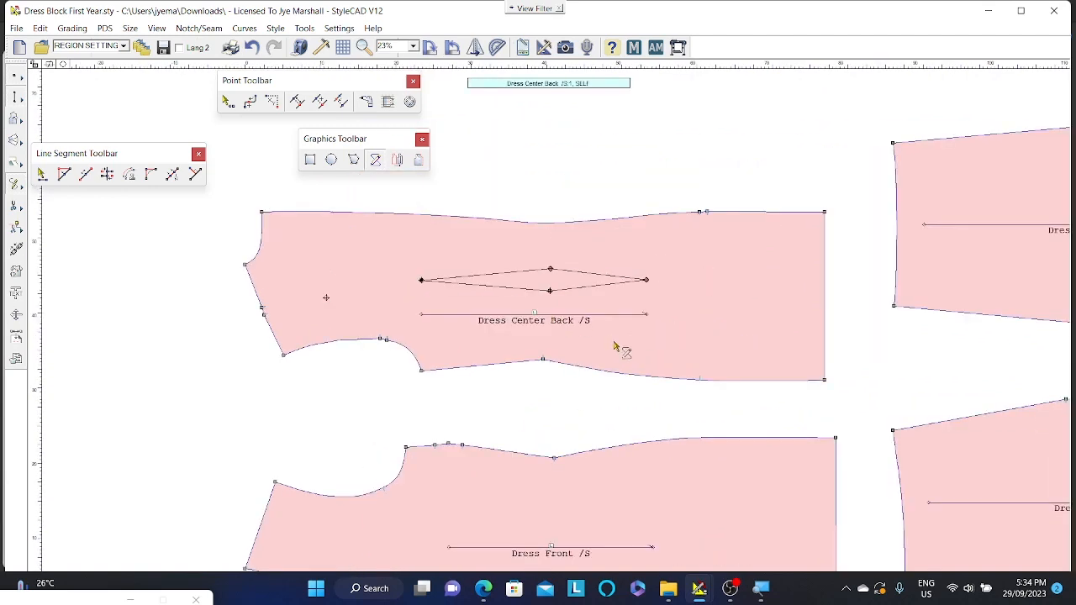
middle_click_drag(620, 408, 633, 284)
scroll(521, 464, "up", 3)
scroll(722, 211, "down", 1)
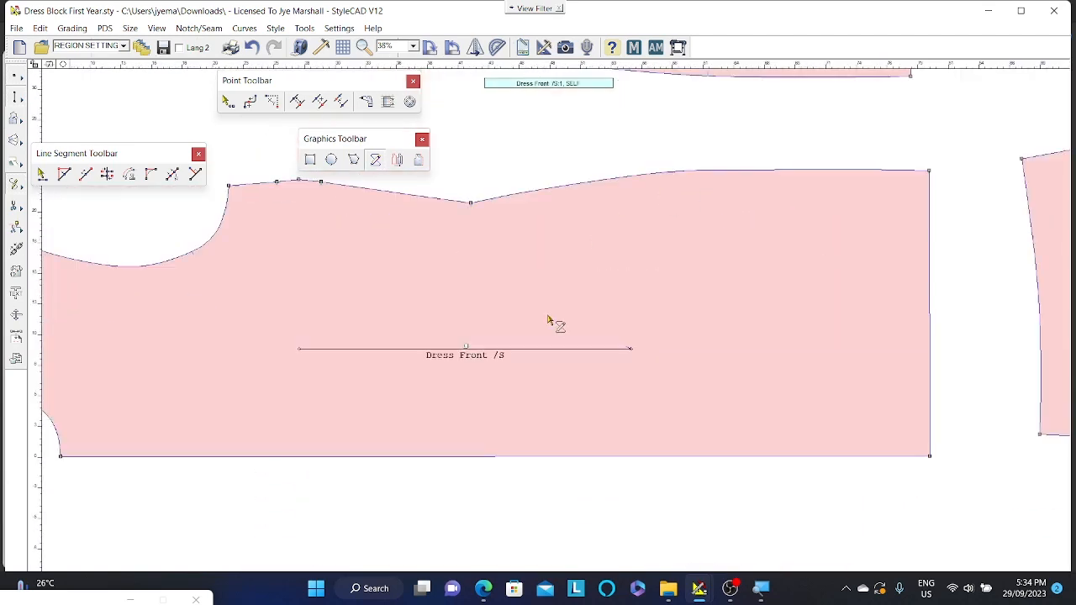
scroll(548, 320, "down", 2)
middle_click_drag(521, 293, 628, 449)
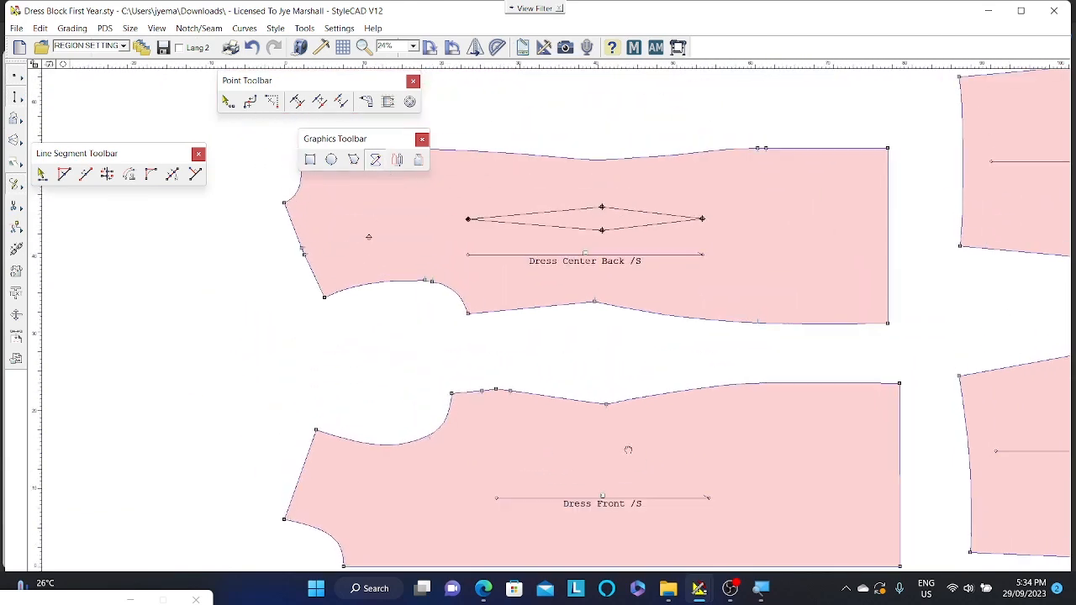
Draw lines from the shoulder dart's drill mark to the waist dart's nearer tip and from the other tip straight to the hem.
scroll(576, 216, "up", 2)
middle_click_drag(547, 315, 684, 287)
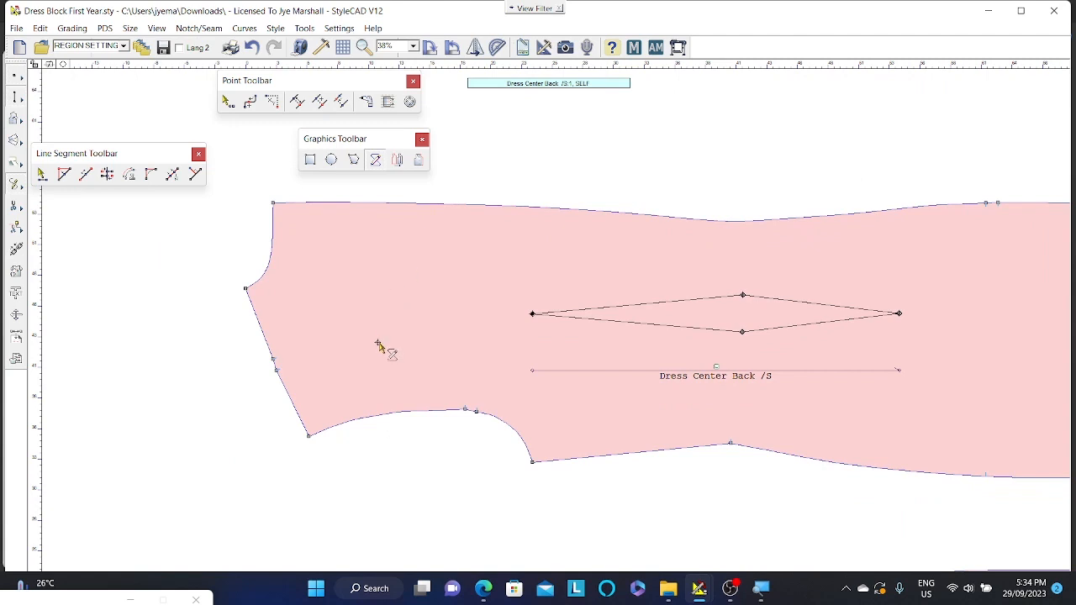
left_click(377, 342)
middle_click_drag(818, 331, 606, 336)
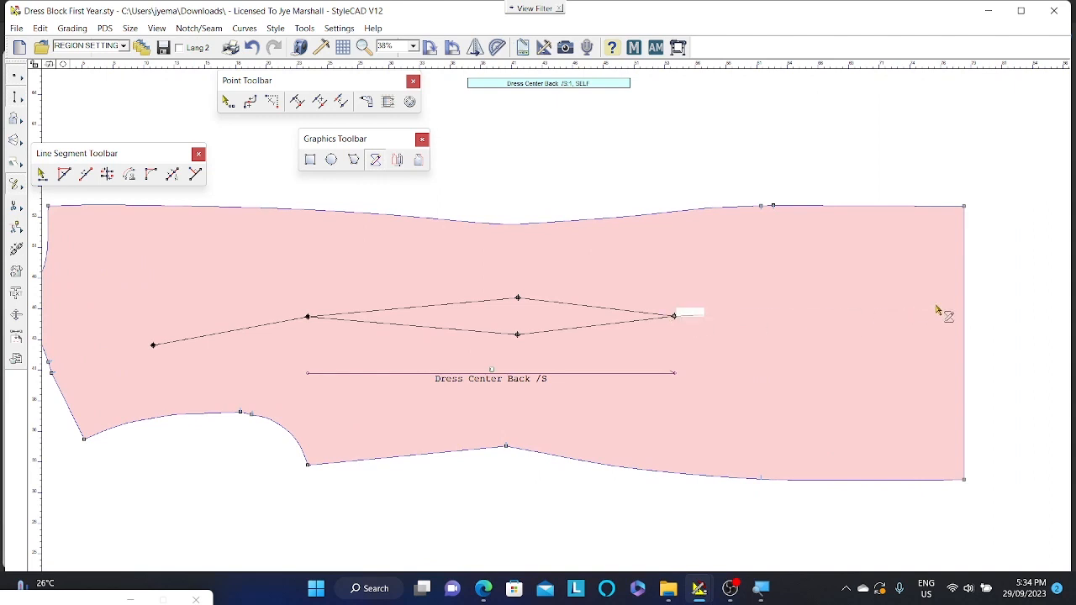
left_click(966, 324)
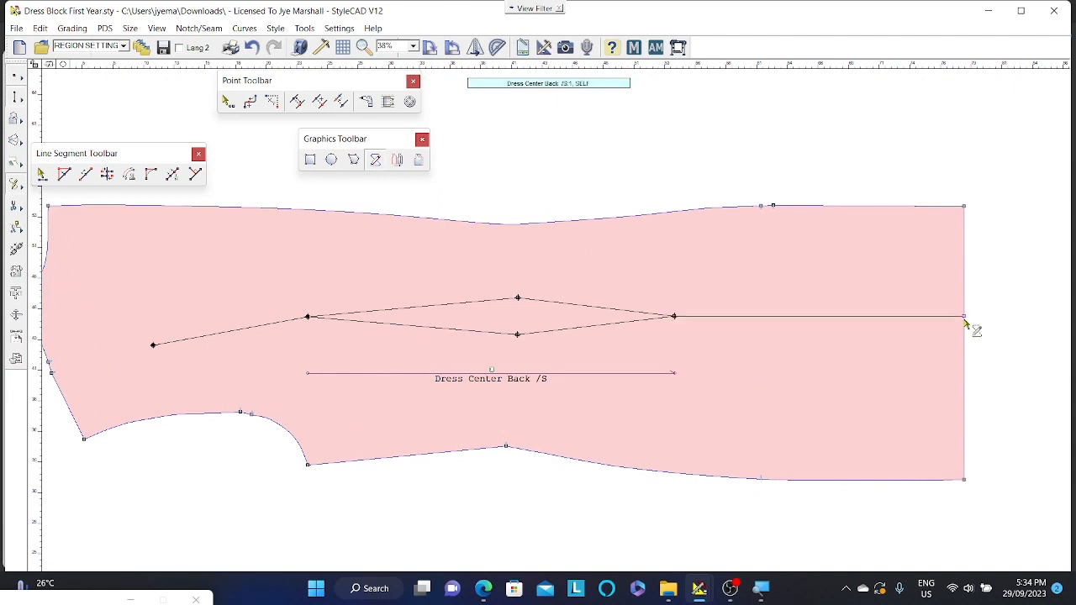
Draw the two shoulder dart legs on the Dress Center Back, joining each shoulder notch to the dart's drill mark.
middle_click_drag(915, 412, 1044, 397)
middle_click_drag(524, 368, 710, 349)
scroll(329, 338, "up", 3)
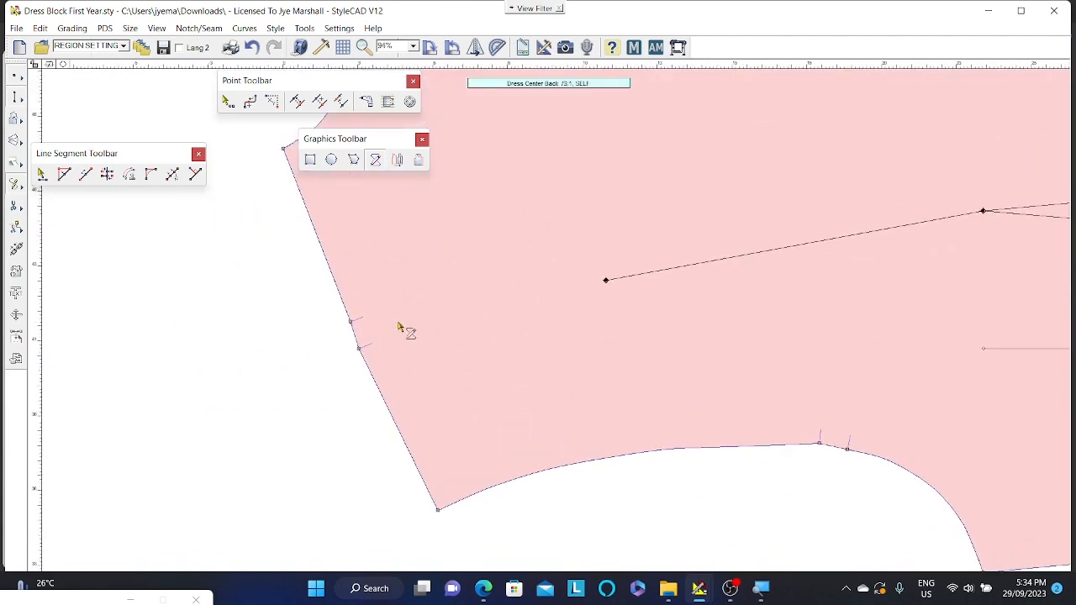
left_click(352, 322)
left_click(605, 280)
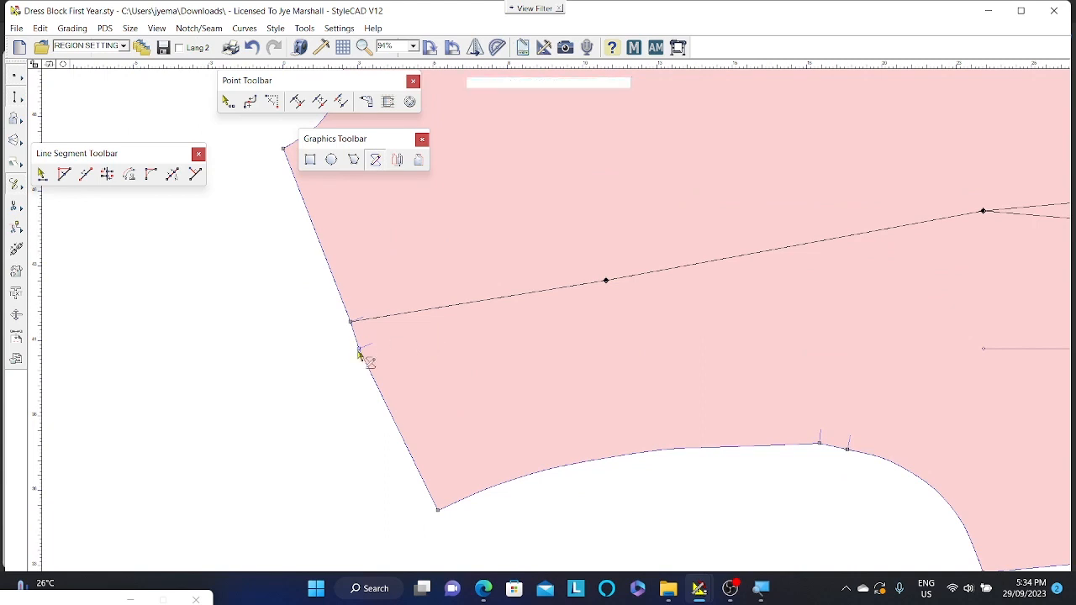
left_click(360, 348)
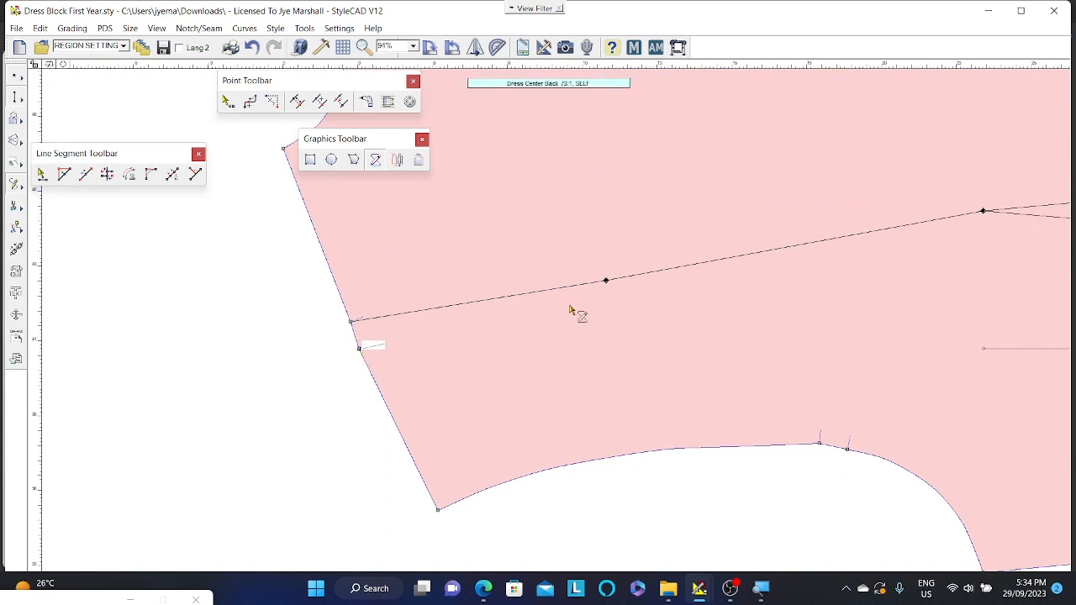
left_click(605, 281)
Examine the complete style line across the Dress Center Back, from the shoulder dart through the waist dart to the hem.
scroll(720, 327, "down", 2)
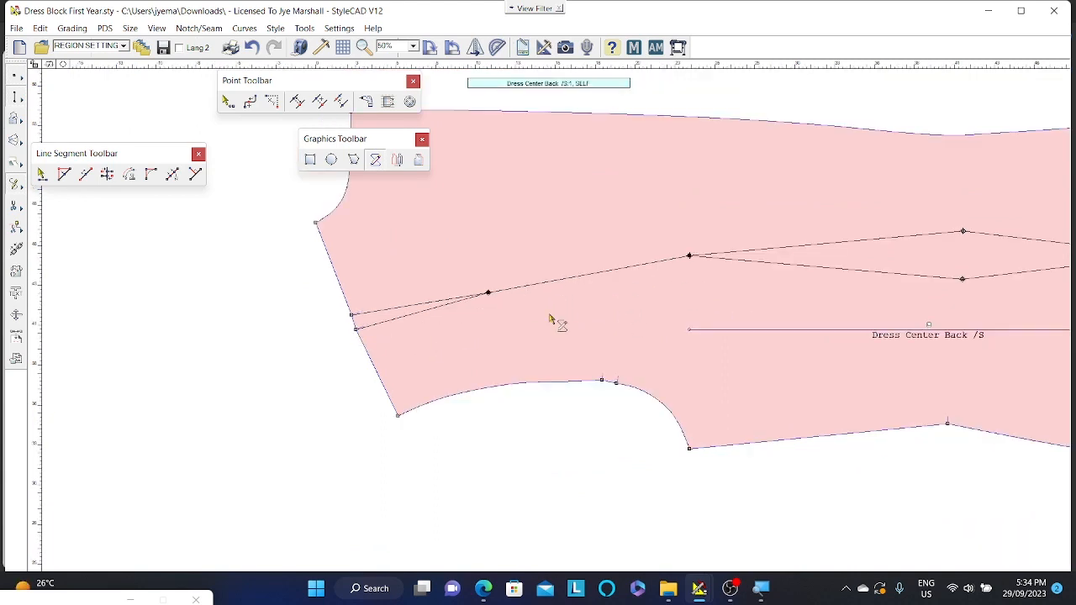
middle_click_drag(675, 321, 447, 343)
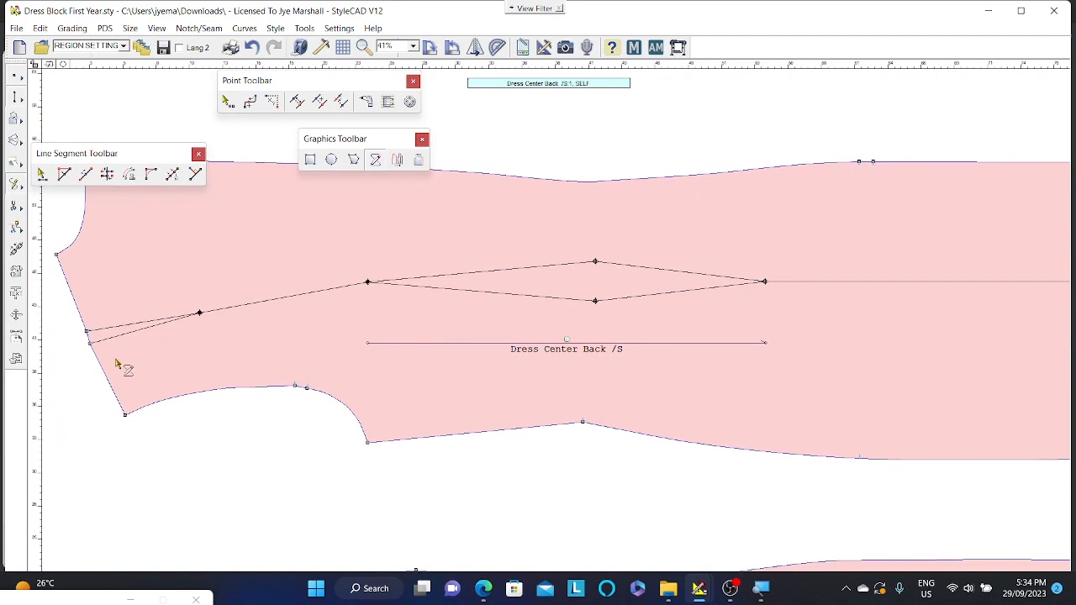
middle_click_drag(719, 296, 768, 309)
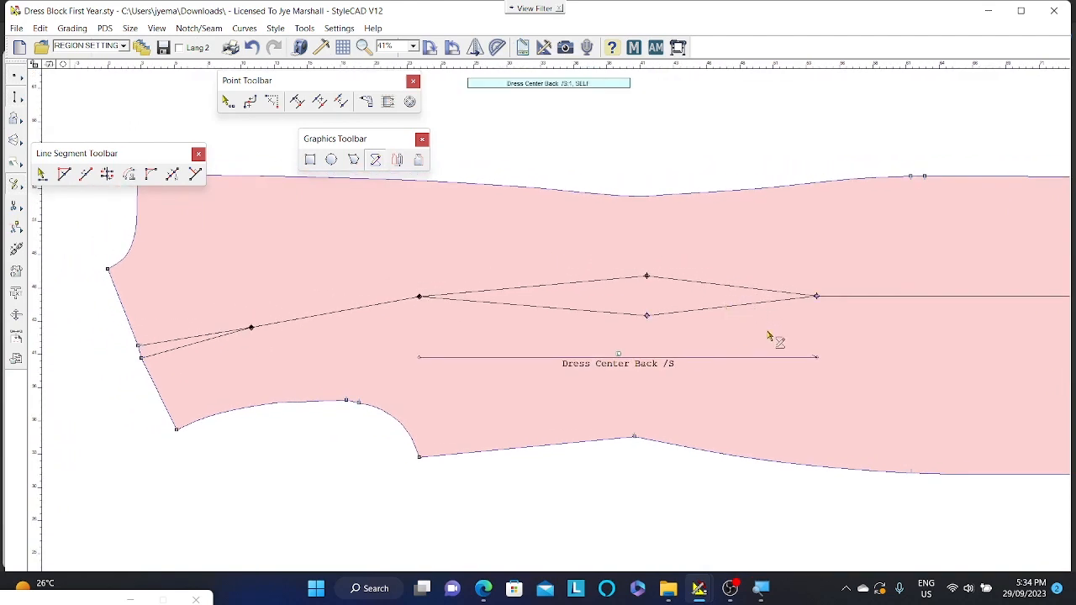
scroll(767, 331, "up", 2)
scroll(548, 317, "down", 3)
scroll(548, 321, "down", 2)
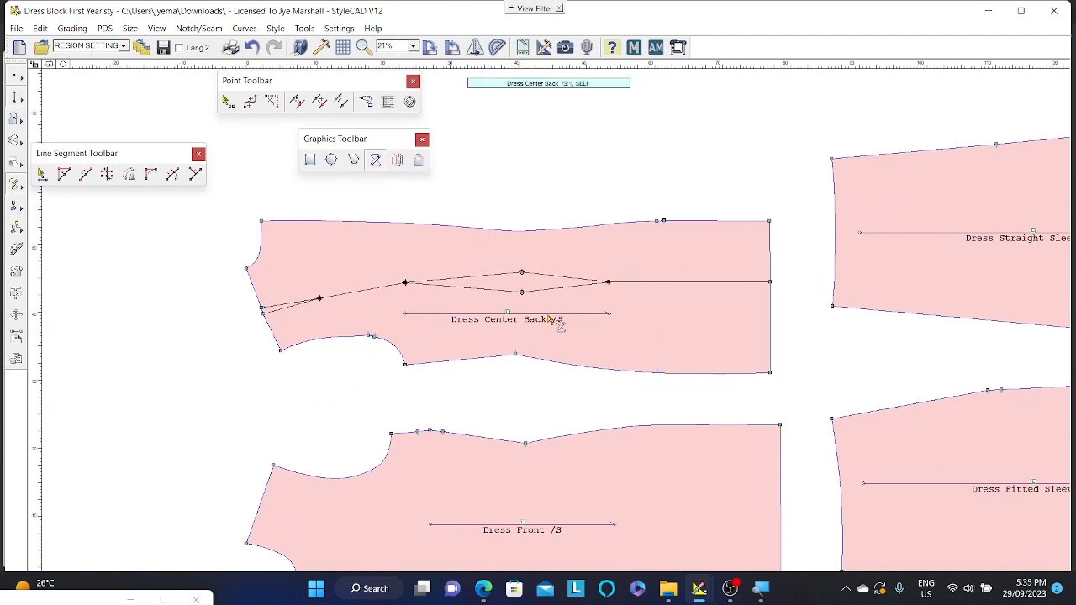
scroll(554, 322, "up", 1)
middle_click_drag(713, 320, 679, 300)
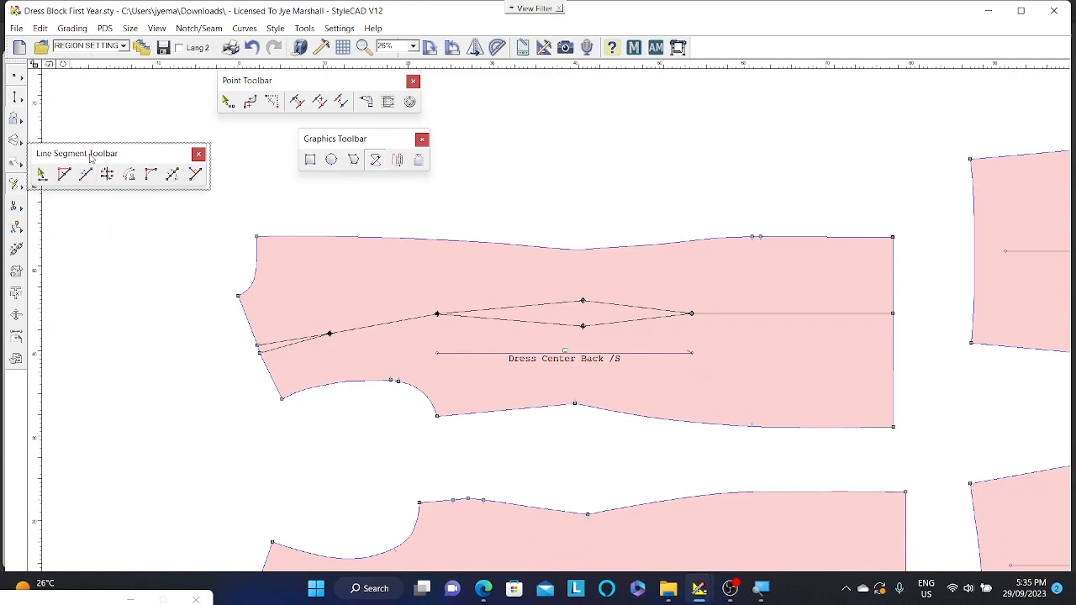
Move the Line Segment toolbar aside and start tracing the side panel by selecting the Dress Center Back's armhole segments.
left_click_drag(91, 158, 149, 158)
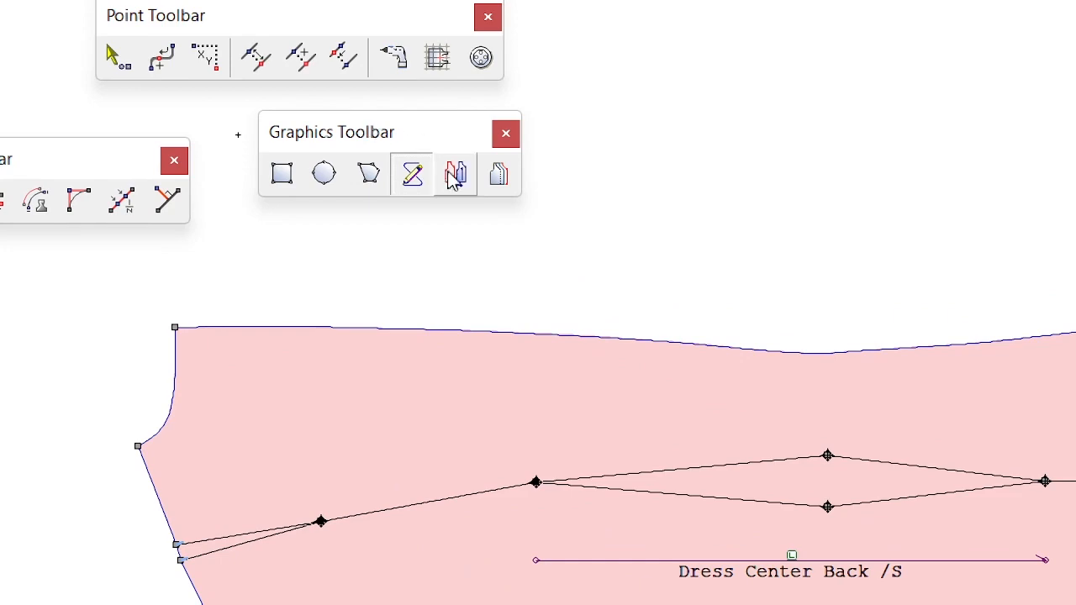
left_click(455, 178)
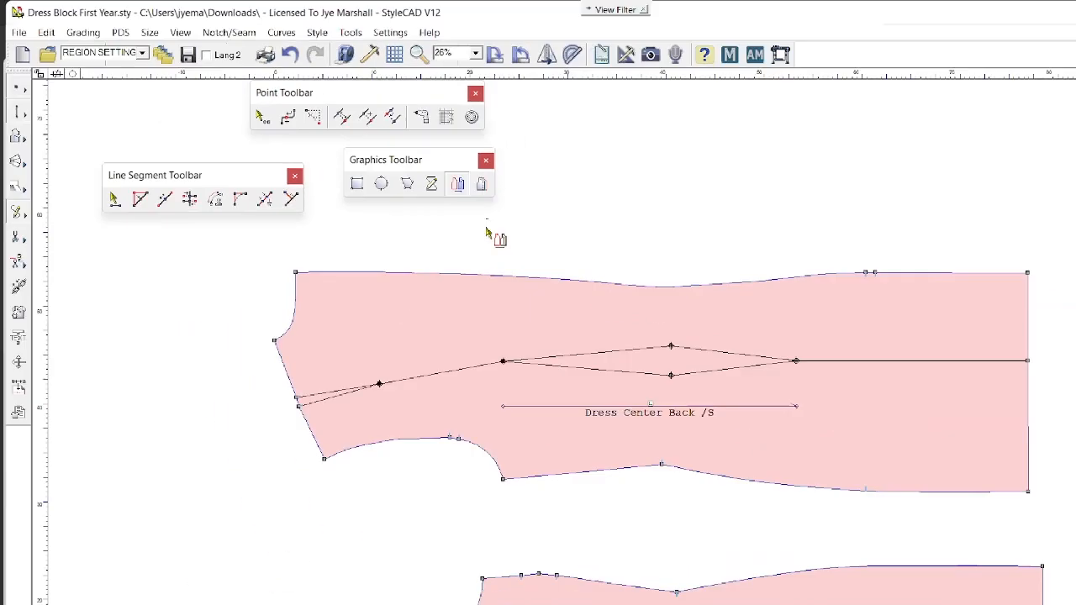
scroll(379, 376, "down", 1)
scroll(567, 336, "up", 3)
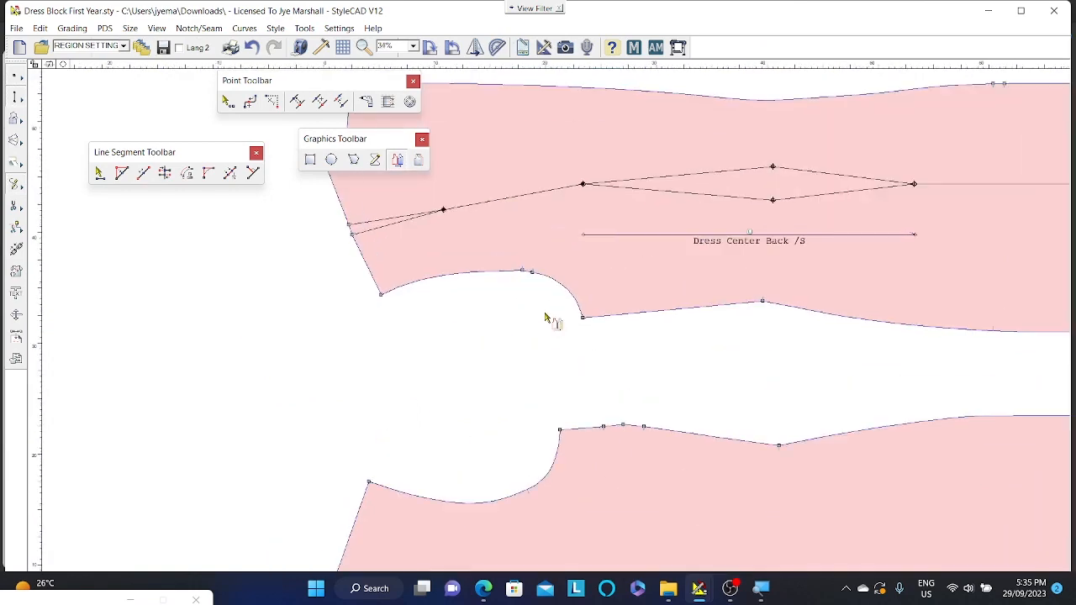
middle_click_drag(530, 303, 499, 383)
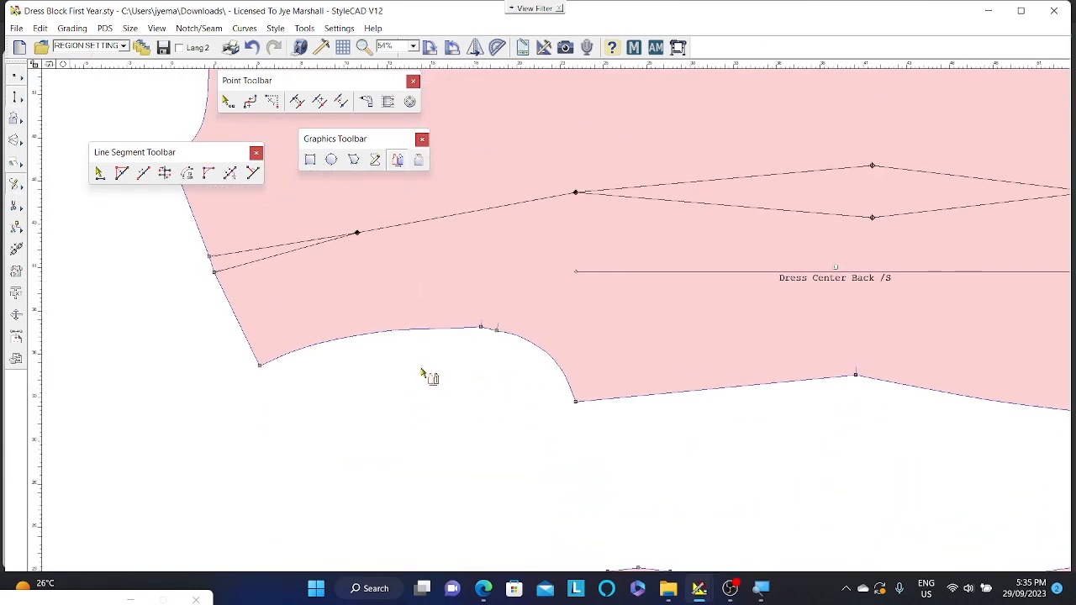
scroll(420, 372, "up", 2)
middle_click_drag(420, 372, 454, 353)
scroll(380, 433, "down", 1)
left_click_drag(352, 311, 602, 353)
Add both side seam segments and the side panel's part of the hem to the traced outline.
middle_click_drag(580, 373, 300, 359)
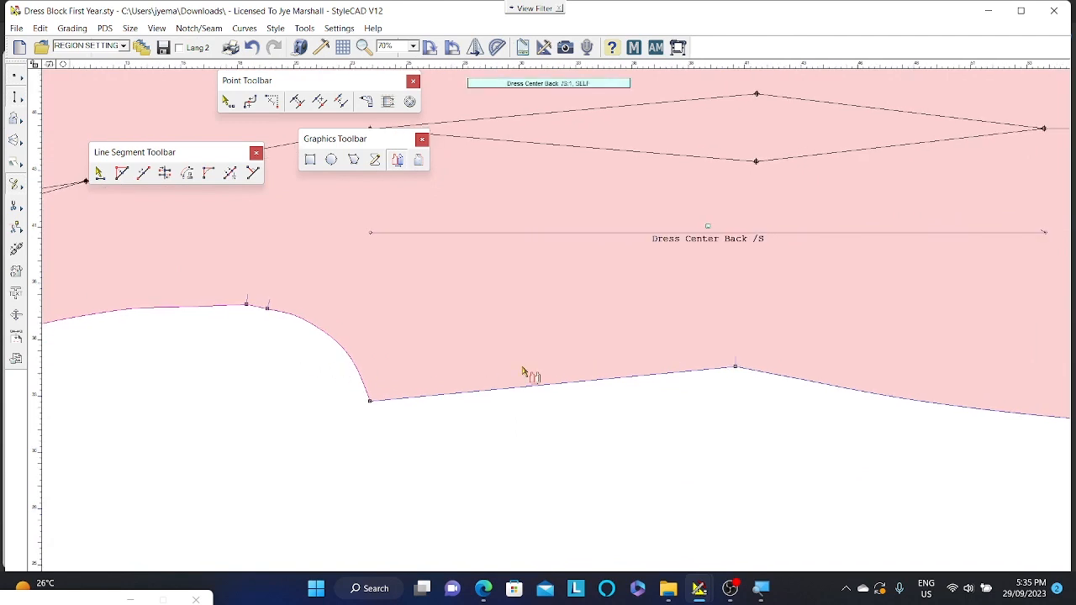
left_click_drag(521, 365, 558, 417)
middle_click_drag(679, 409, 423, 383)
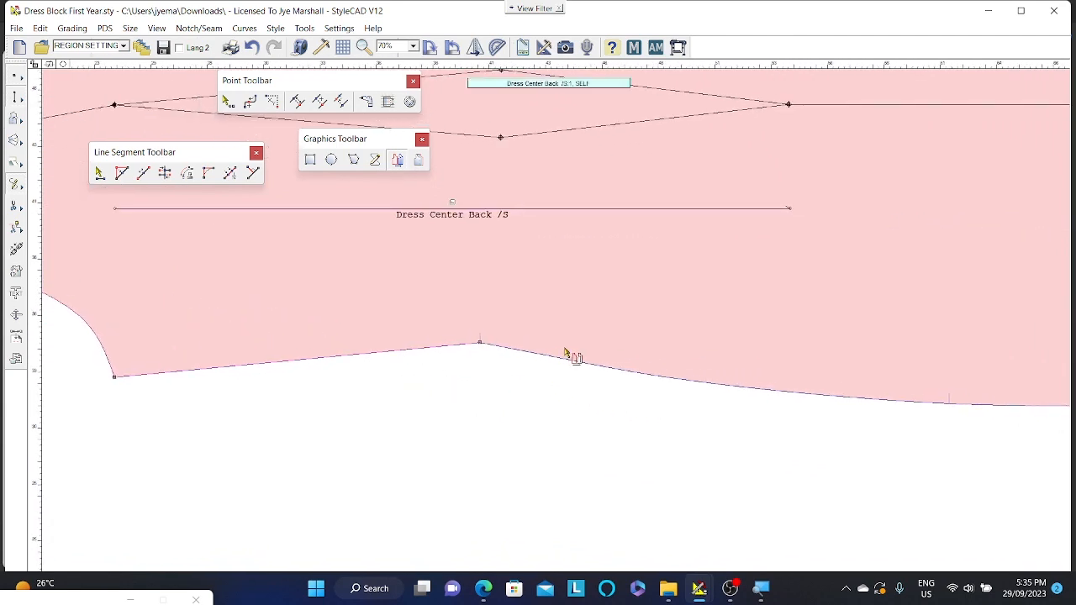
left_click_drag(564, 350, 601, 410)
middle_click_drag(672, 411, 195, 494)
left_click_drag(691, 338, 759, 382)
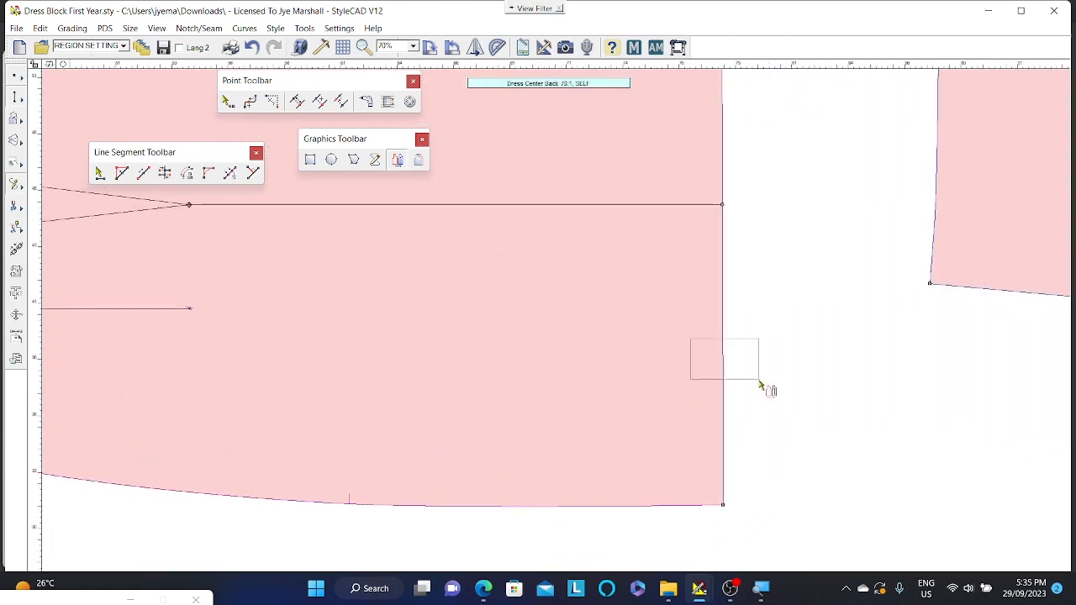
Add the line from the hem to the waist dart and the dart's two legs nearest the side seam to the outline.
middle_click_drag(456, 283, 646, 337)
left_click_drag(567, 234, 621, 270)
middle_click_drag(598, 311, 842, 324)
left_click_drag(443, 312, 457, 329)
middle_click_drag(310, 303, 528, 305)
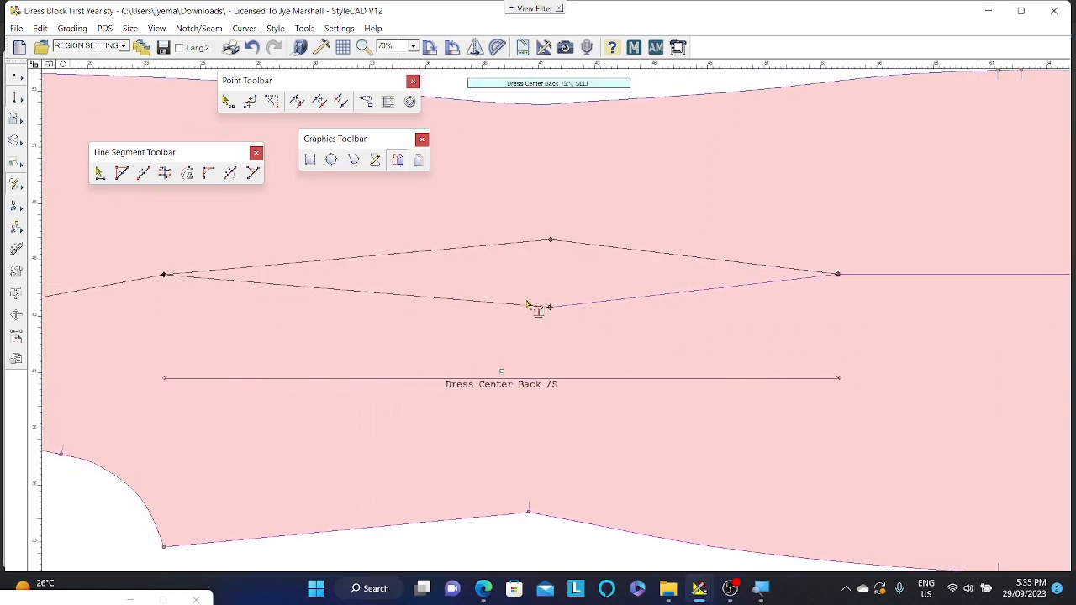
left_click_drag(485, 316, 486, 316)
Add the line joining both darts, the shoulder dart leg nearest the armhole and the adjoining shoulder segment to the outline.
middle_click_drag(276, 329, 641, 328)
left_click_drag(438, 272, 494, 318)
middle_click_drag(356, 355, 572, 319)
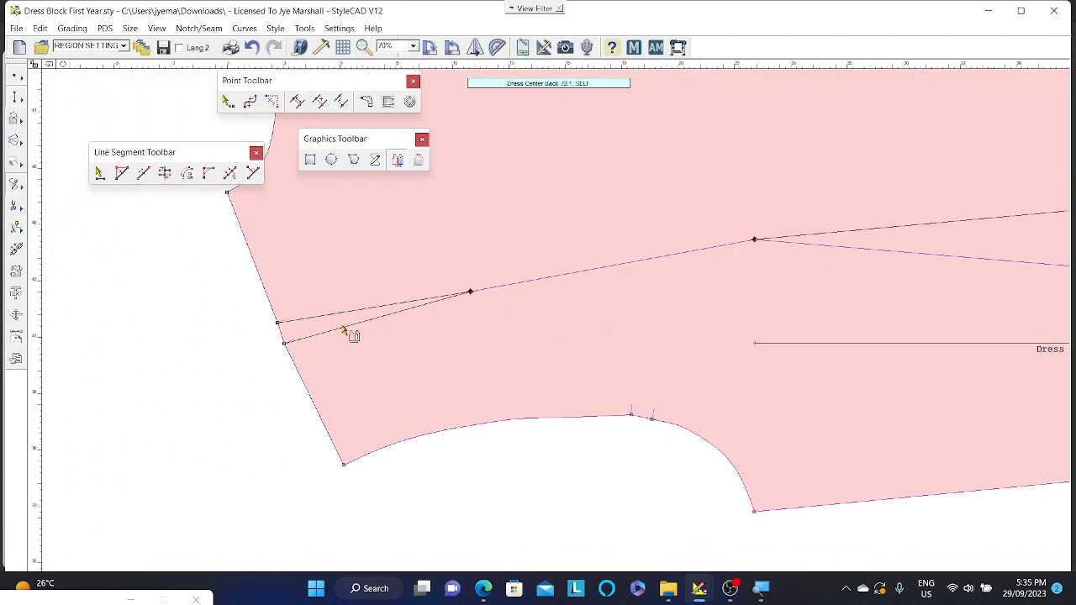
left_click_drag(301, 387, 371, 390)
mouse_move(507, 355)
middle_mouse_down()
mouse_move(478, 358)
mouse_move(472, 332)
middle_mouse_up()
scroll(742, 227, "down", 1)
scroll(557, 331, "down", 5)
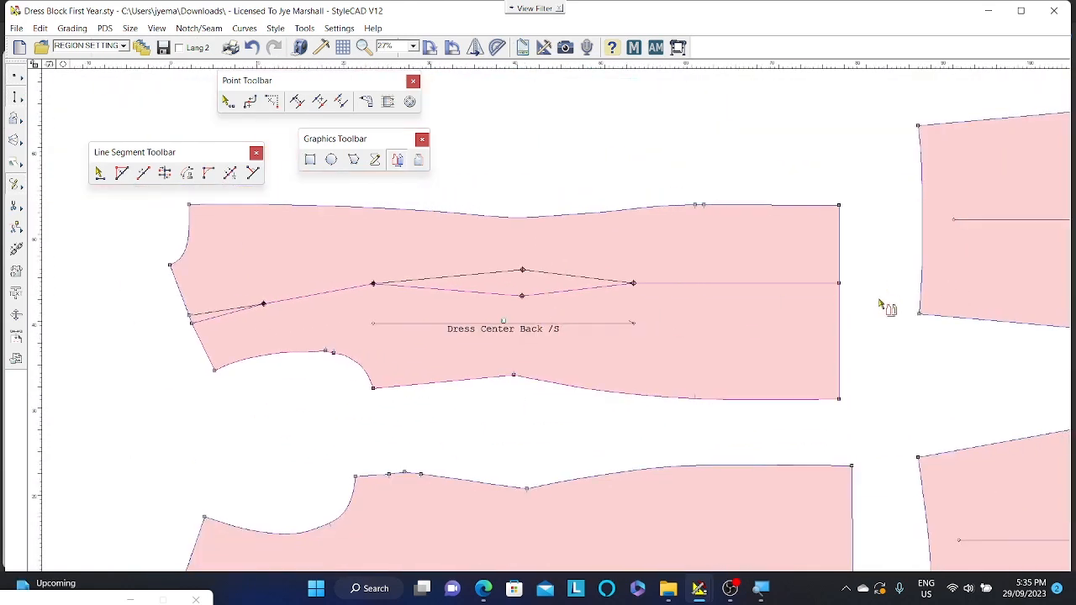
Create the side panel piece from the traced outline and place it in the empty area beyond the Dress Center Back's shoulder end.
left_click(742, 330)
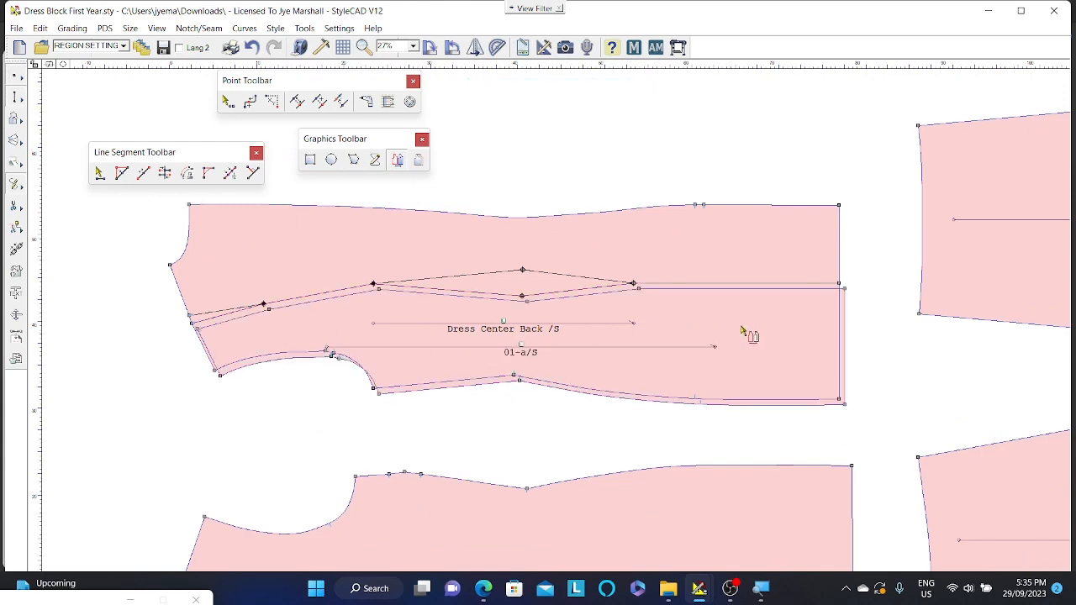
middle_click_drag(741, 331, 816, 250)
scroll(853, 269, "down", 1)
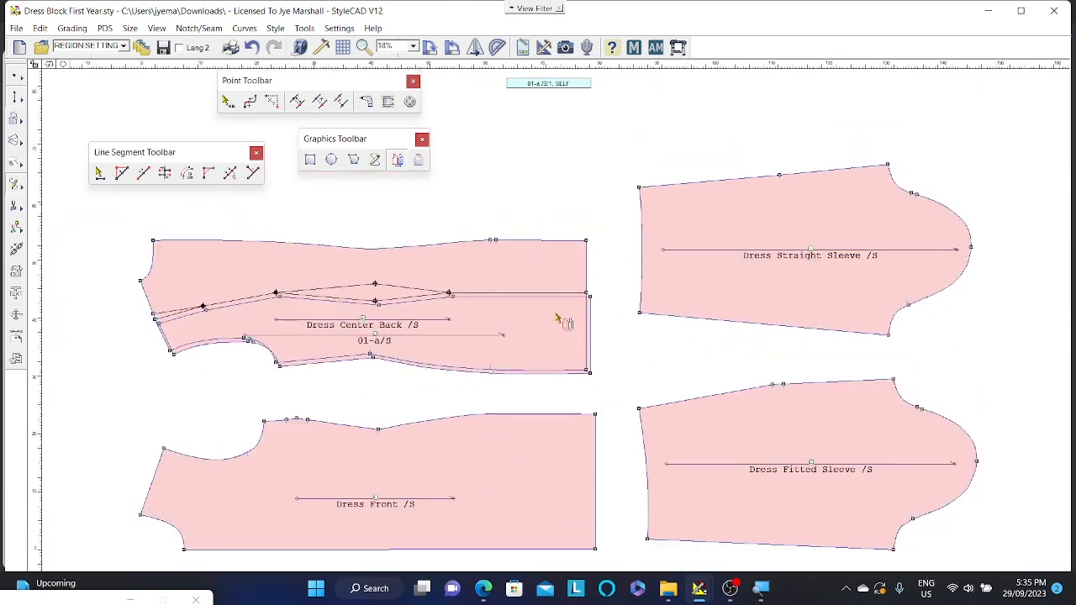
scroll(579, 275, "down", 1)
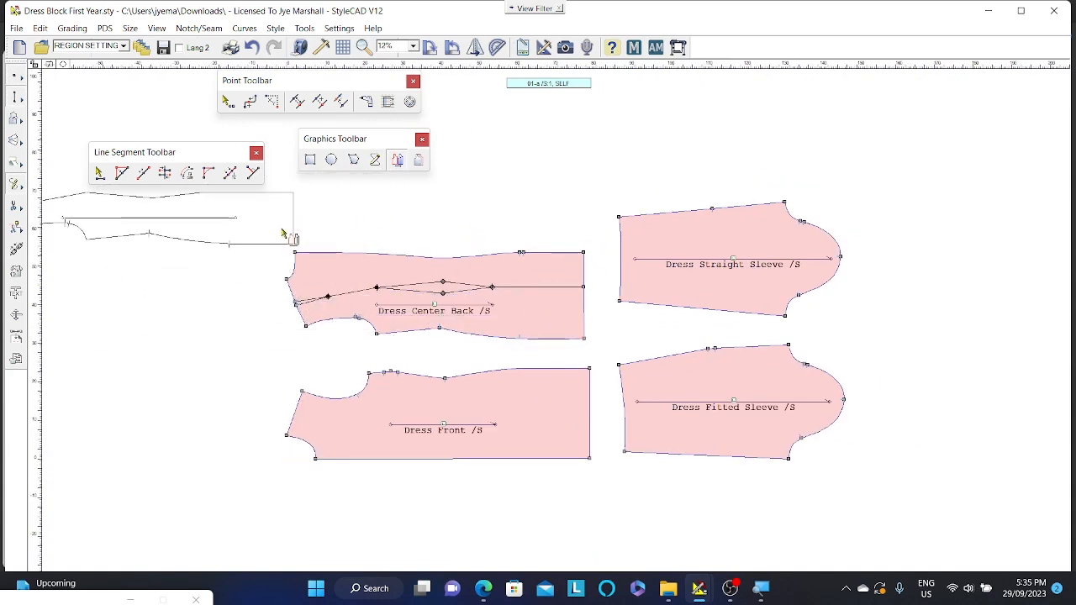
left_click(290, 238)
middle_click_drag(352, 257, 472, 268)
left_click(373, 249)
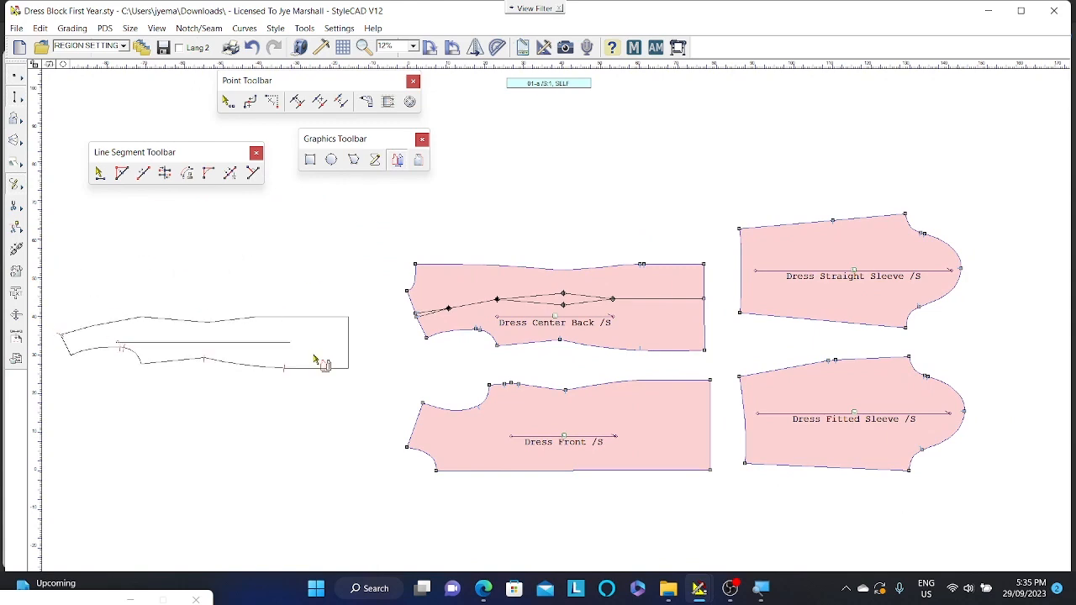
left_click(328, 384)
Examine the traced side panel and compare it with the Dress Center Back it was taken from.
scroll(538, 319, "up", 2)
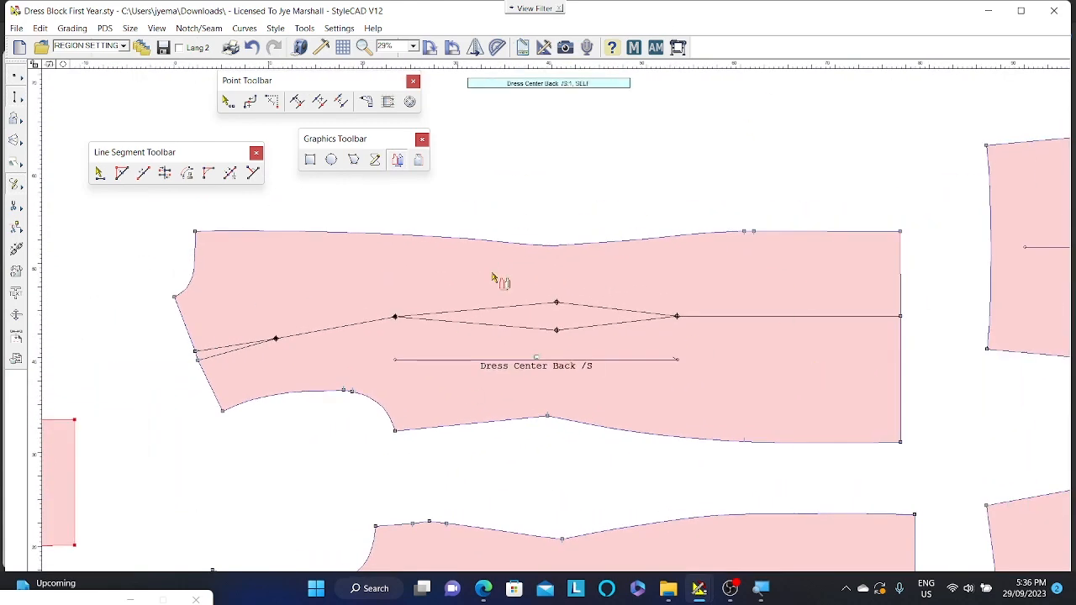
middle_click_drag(573, 405, 919, 305)
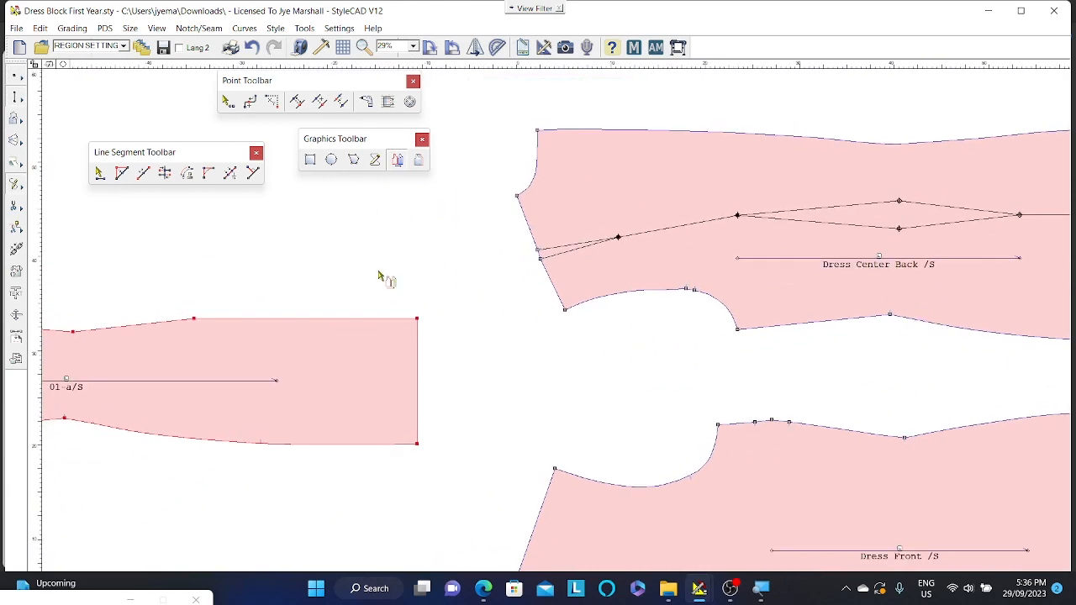
middle_click_drag(378, 276, 747, 271)
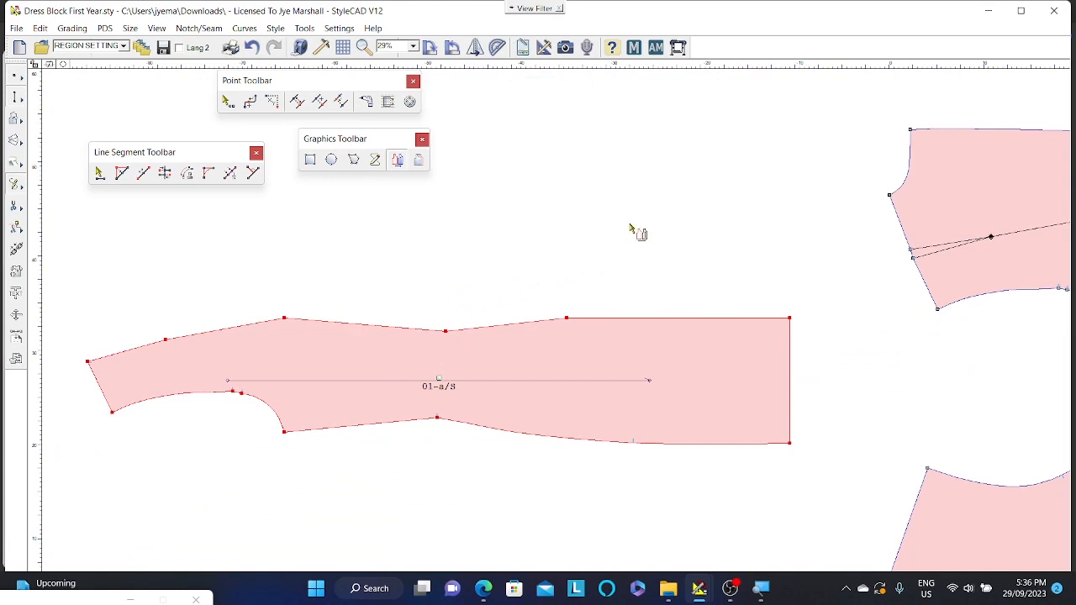
middle_click_drag(632, 229, 324, 257)
middle_click_drag(493, 272, 47, 274)
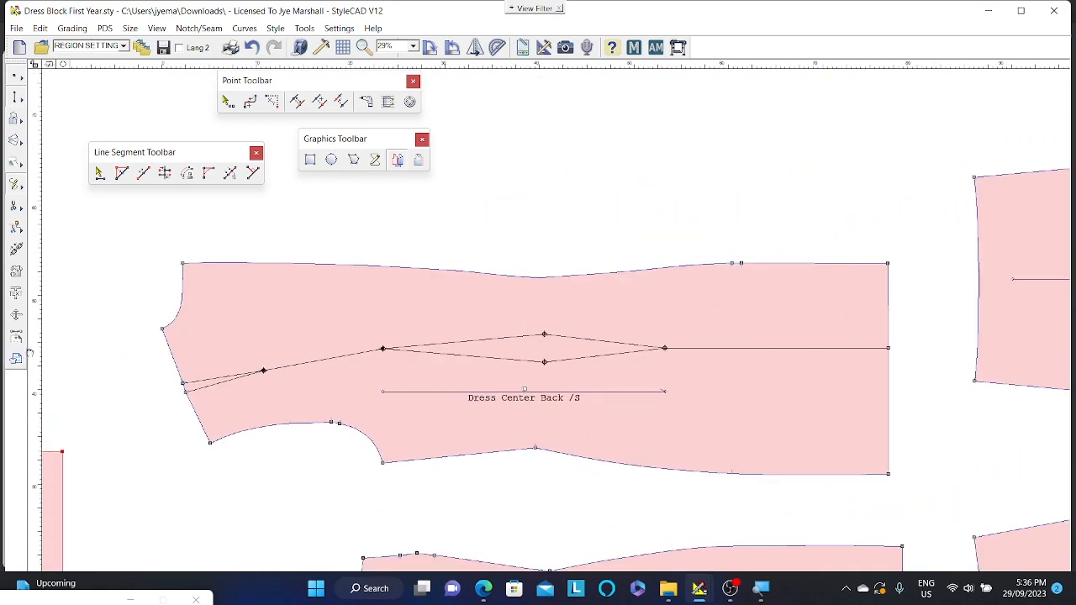
middle_click_drag(30, 353, 181, 345)
middle_click_drag(254, 320, 150, 329)
scroll(413, 294, "up", 2)
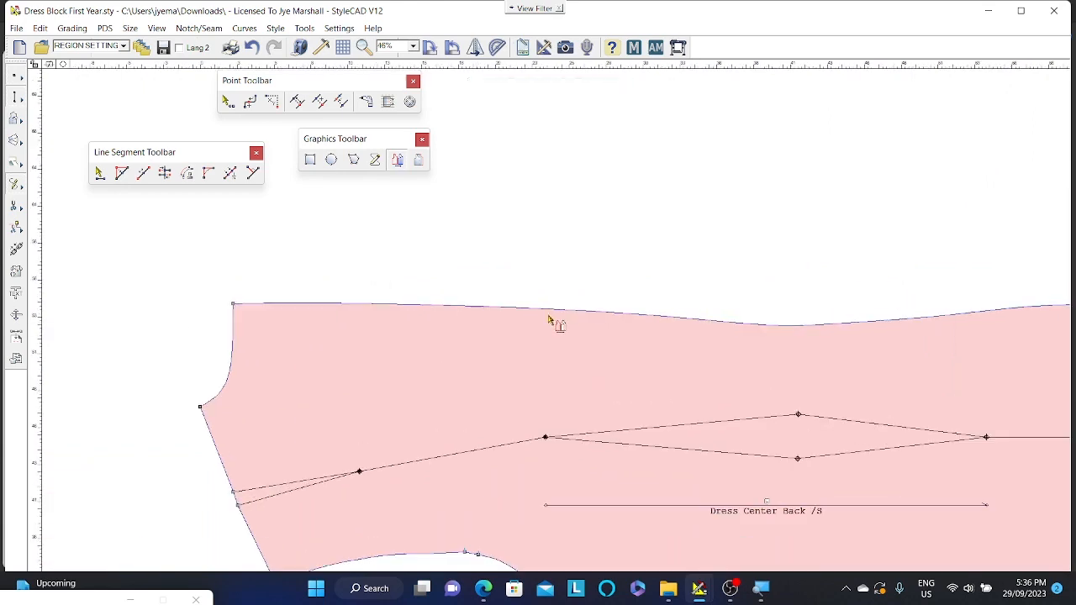
scroll(550, 319, "down", 1)
scroll(504, 316, "down", 1)
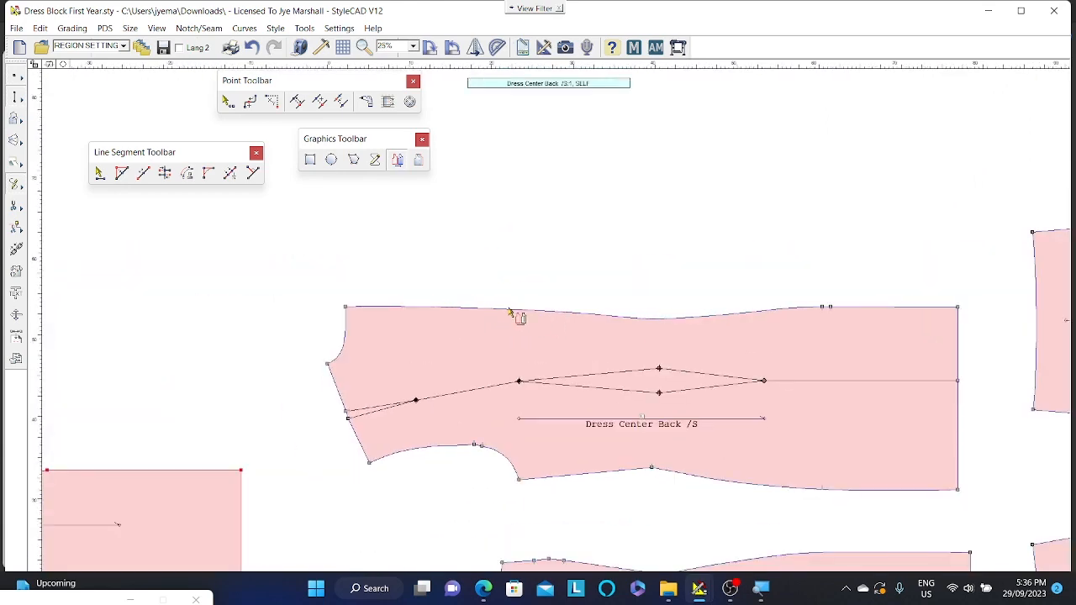
Trace the Dress Center Back's center panel along the style line as a separate piece and place it above the original.
left_click_drag(496, 293, 996, 347)
left_click_drag(312, 331, 353, 391)
left_click(892, 339)
left_click_drag(881, 351, 879, 239)
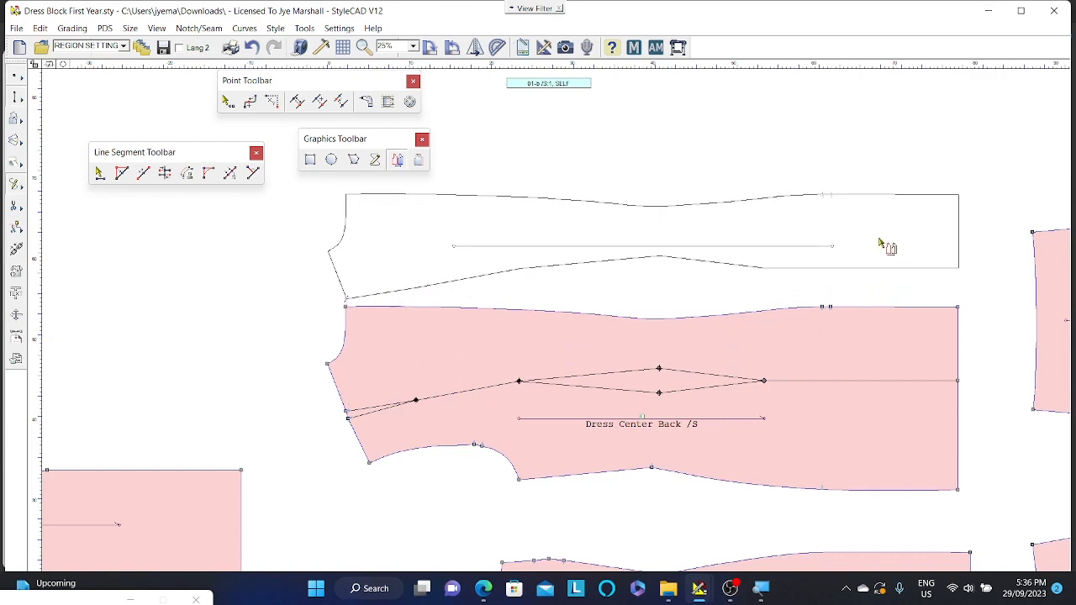
left_click(877, 198)
Move the traced center panel directly above the side panel, with their style-line edges facing each other.
scroll(862, 238, "up", 2)
scroll(547, 315, "down", 3)
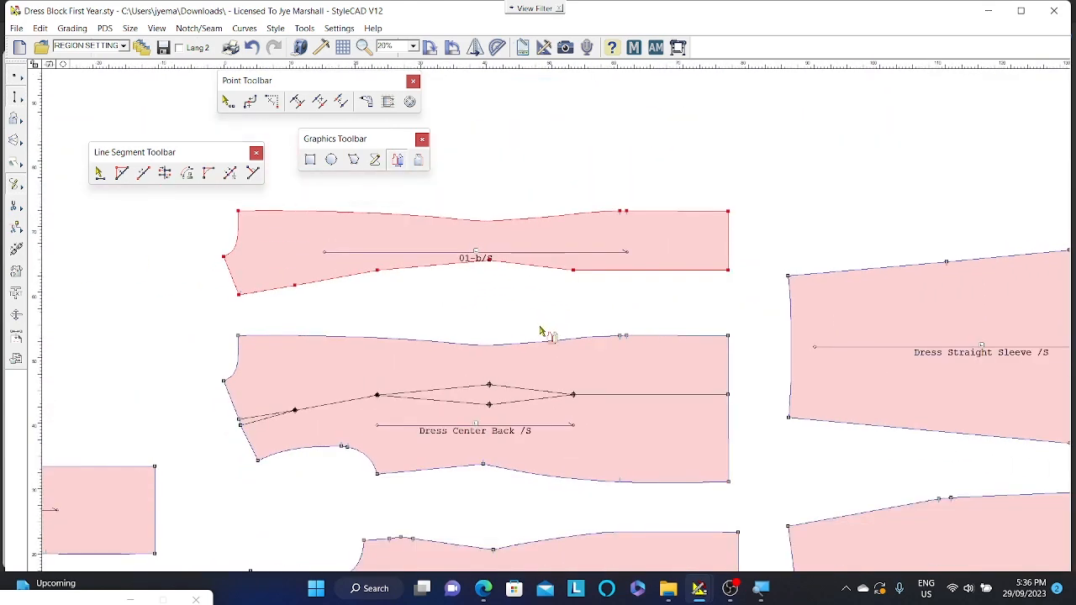
scroll(546, 318, "down", 1)
middle_click_drag(548, 315, 687, 310)
left_click_drag(776, 250, 398, 367)
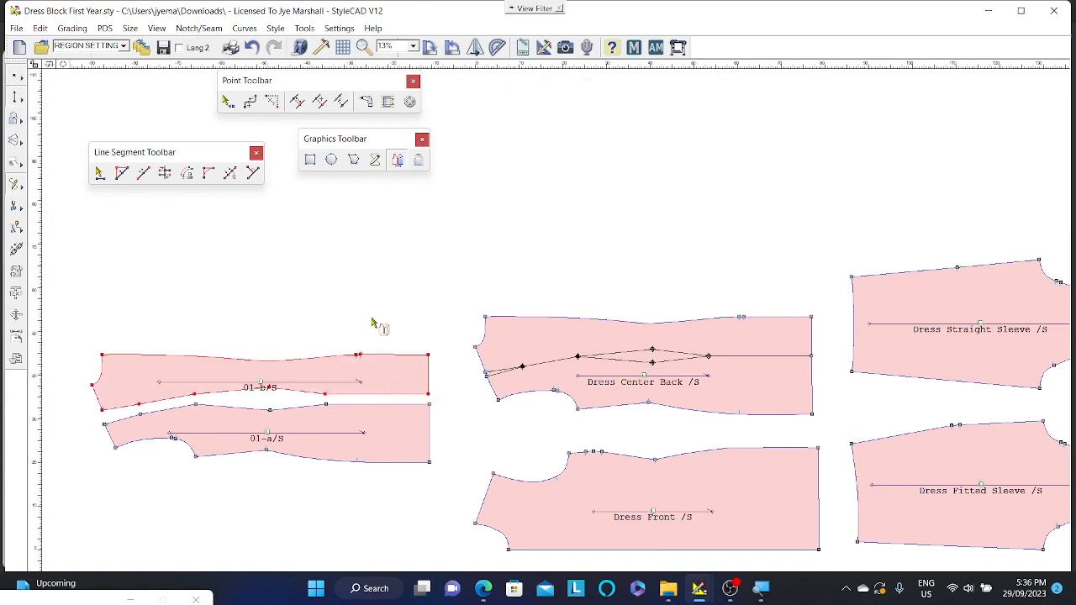
Set the side panel's style-line point at the waist dart's upper tip, nearest the shoulder, to Smooth.
scroll(545, 315, "down", 1)
scroll(553, 318, "up", 3)
middle_click_drag(555, 320, 658, 204)
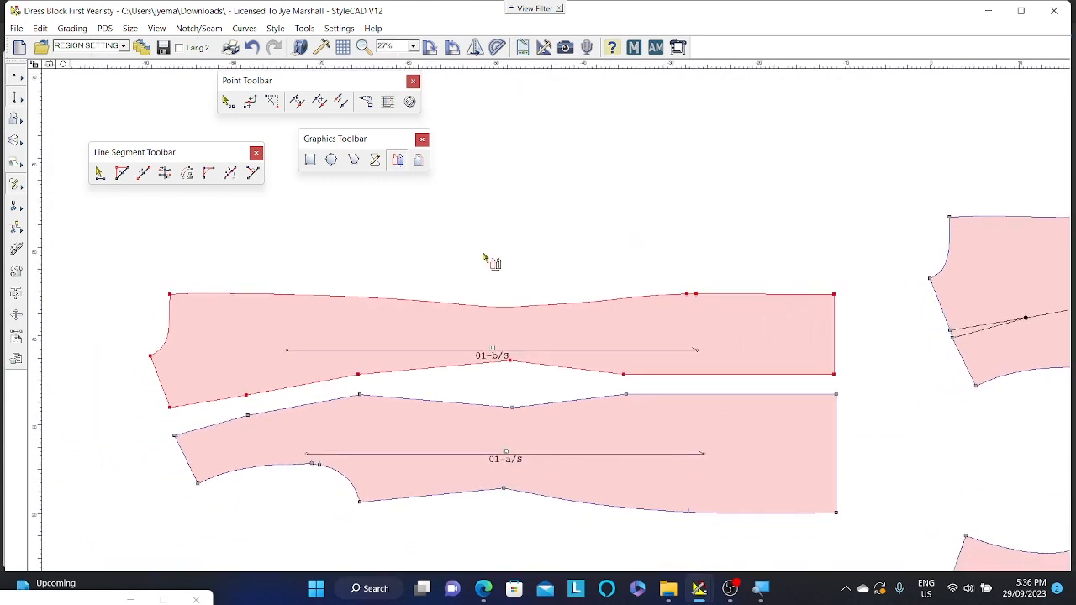
scroll(546, 317, "up", 1)
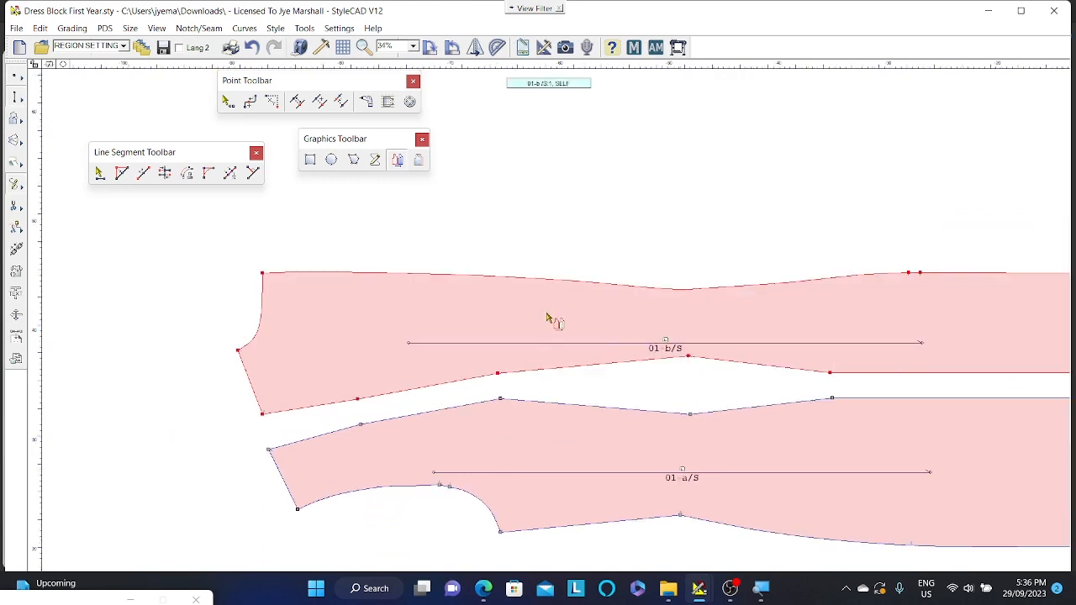
middle_click_drag(623, 330, 538, 323)
scroll(492, 363, "up", 3)
middle_click_drag(620, 346, 777, 309)
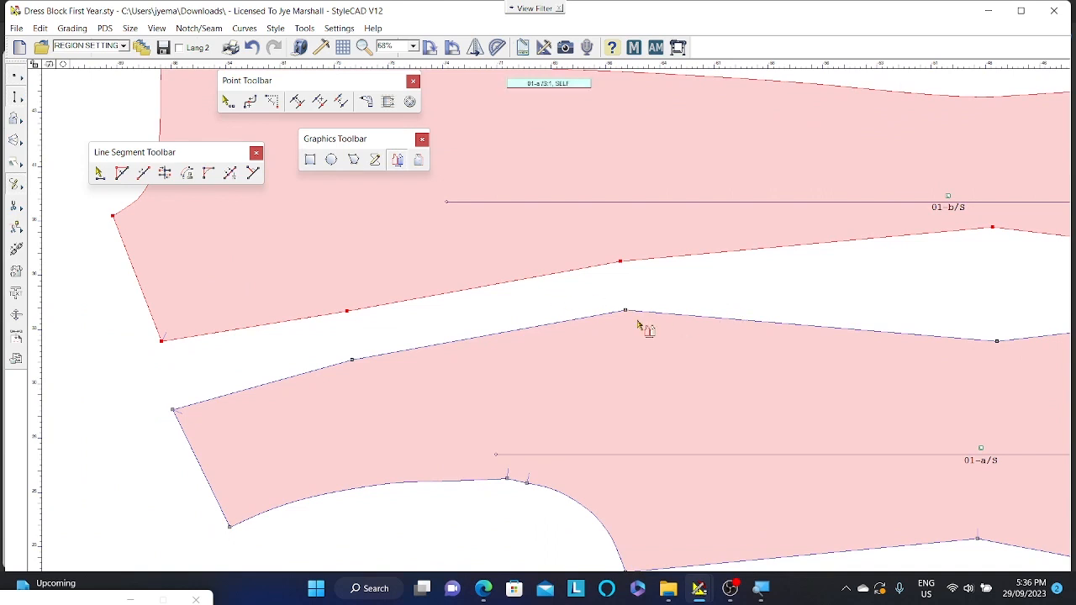
scroll(544, 319, "up", 2)
scroll(546, 319, "up", 2)
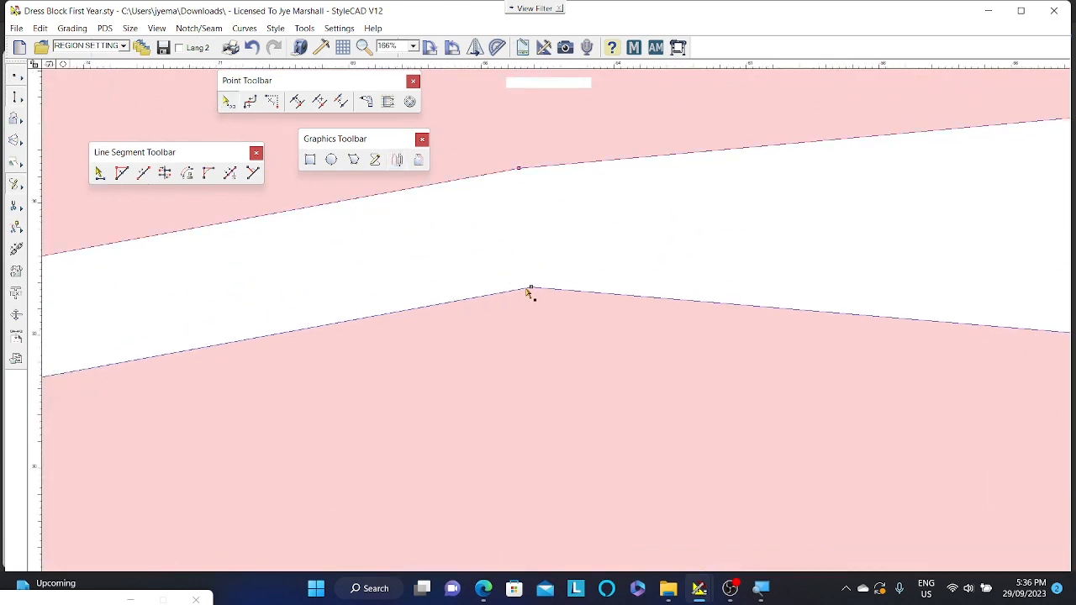
left_click(531, 288)
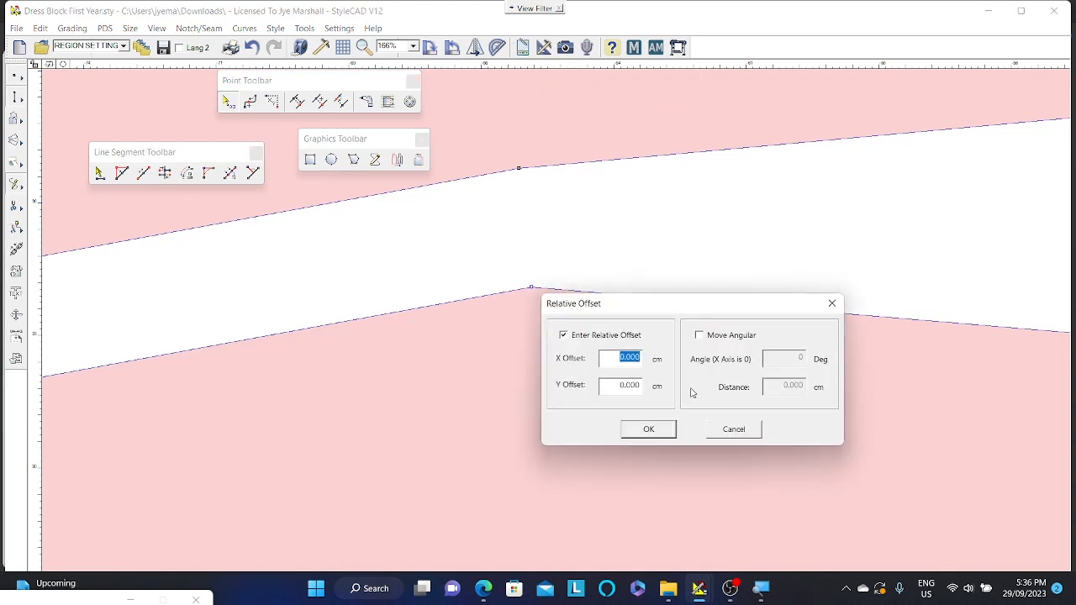
left_click(733, 428)
right_click(532, 290)
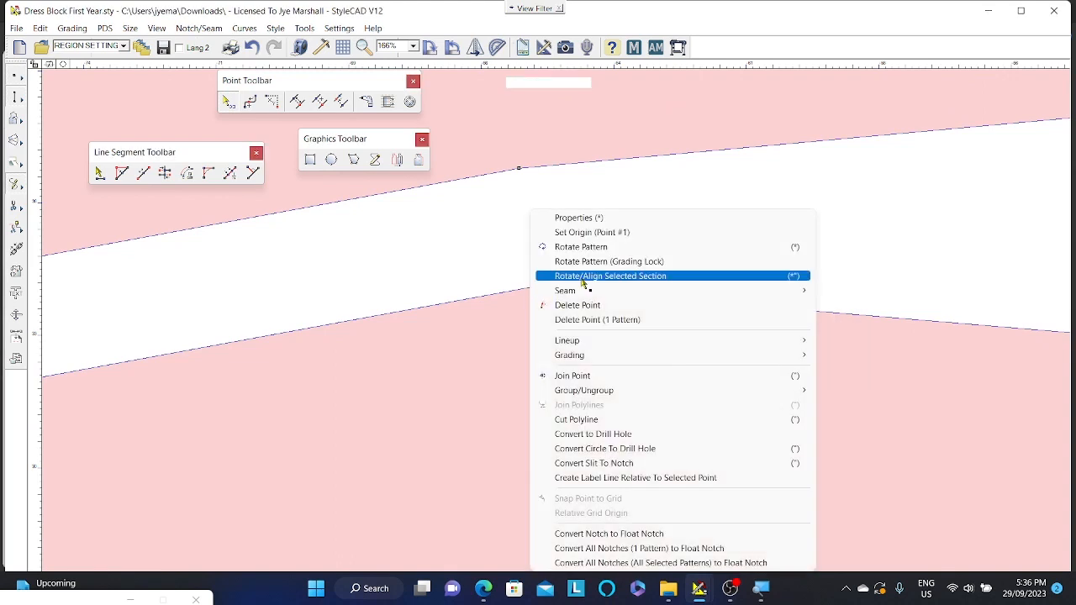
left_click(579, 218)
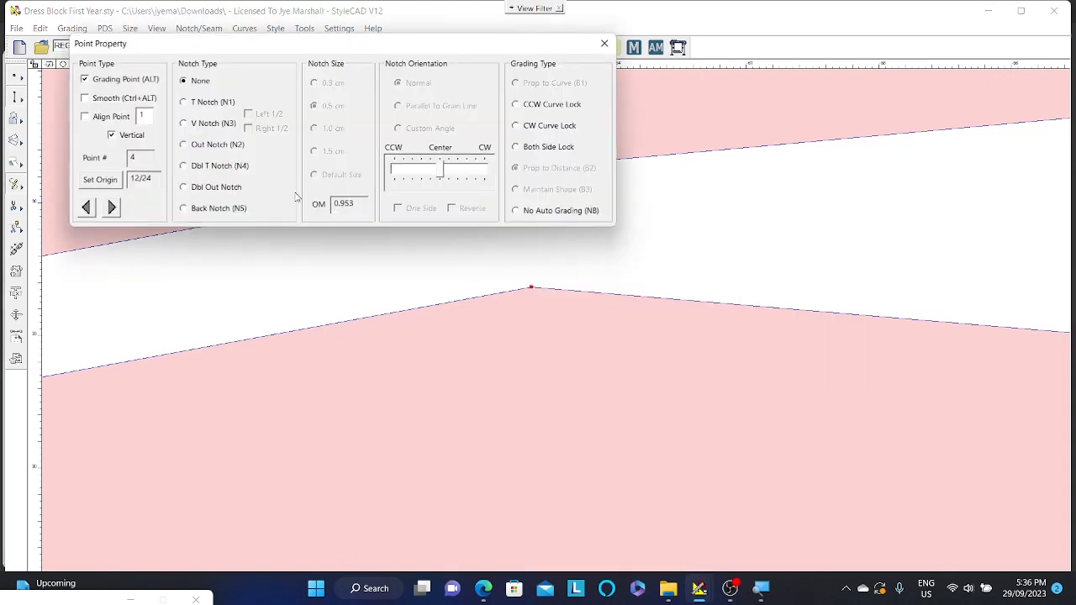
left_click(99, 102)
left_click(604, 43)
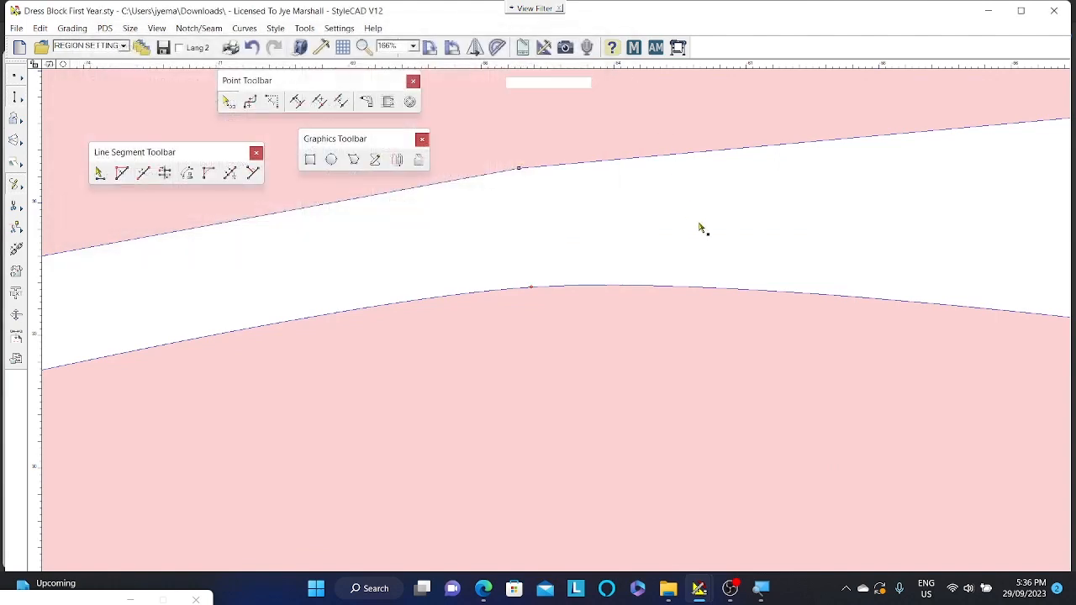
Set the side panel's style-line point at the waist, between the two waist dart tips, to Smooth.
scroll(547, 321, "down", 5)
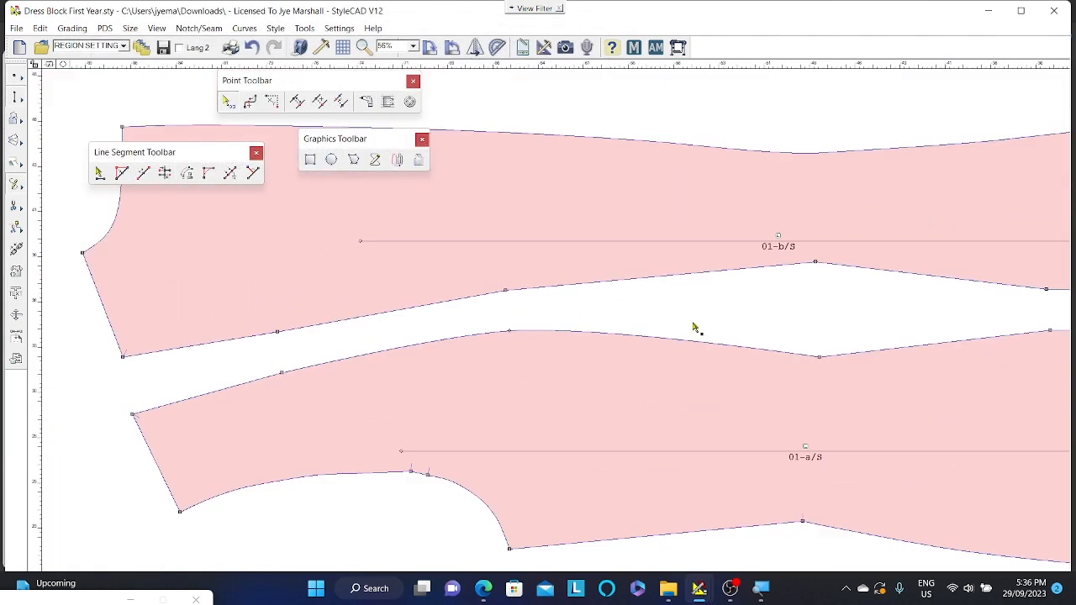
middle_click_drag(800, 315, 589, 300)
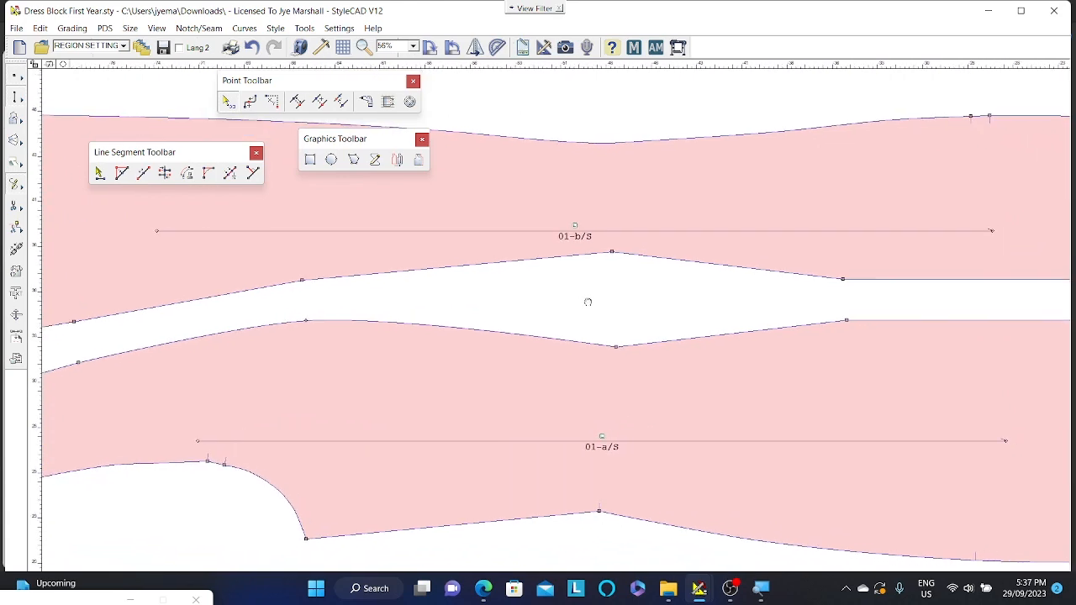
right_click(614, 347)
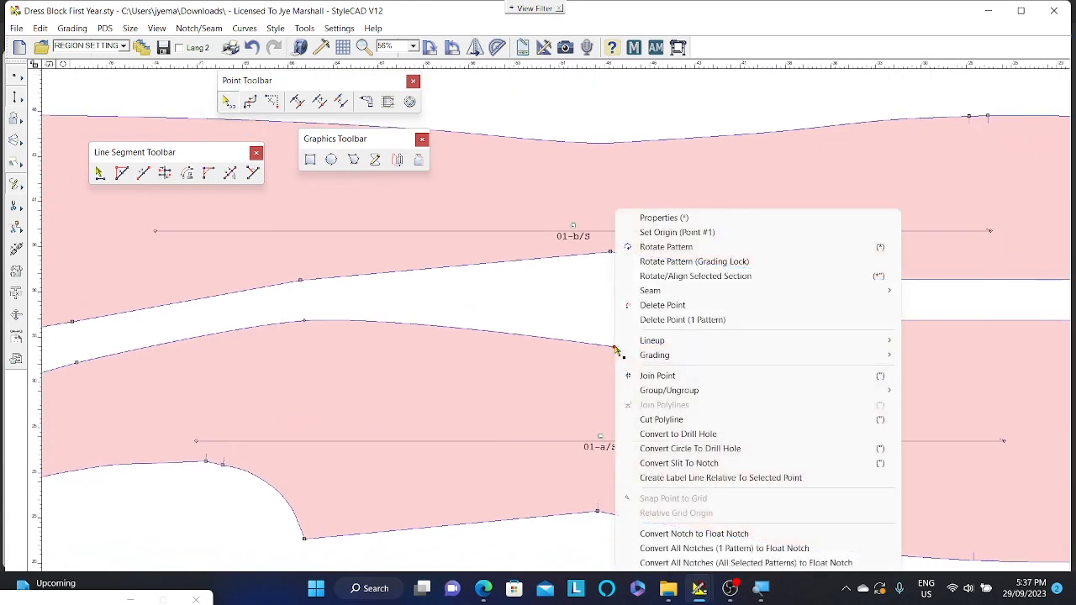
left_click(660, 216)
left_click(85, 98)
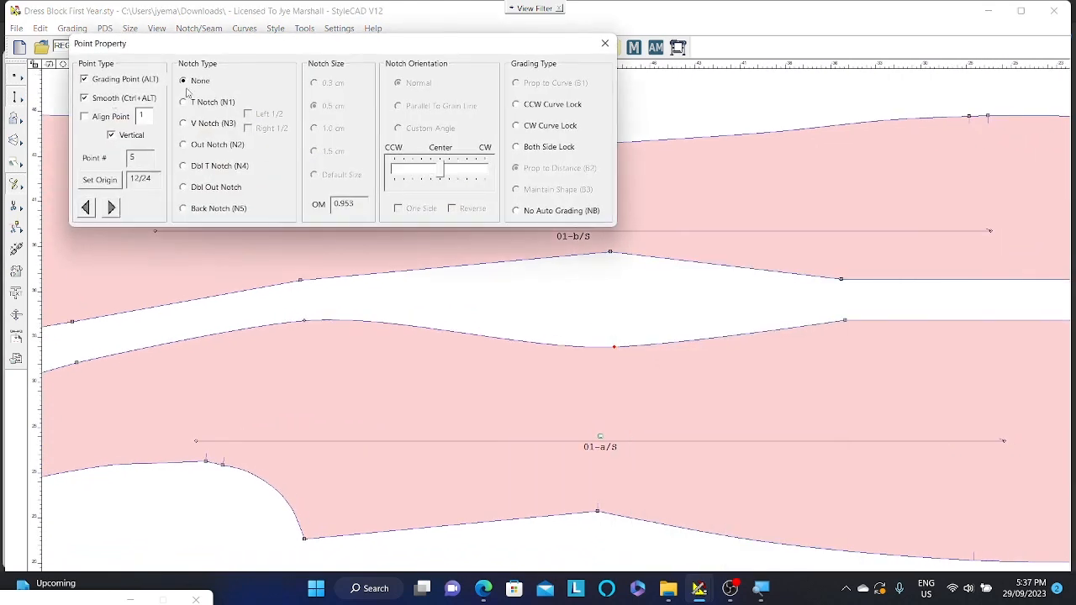
left_click(605, 44)
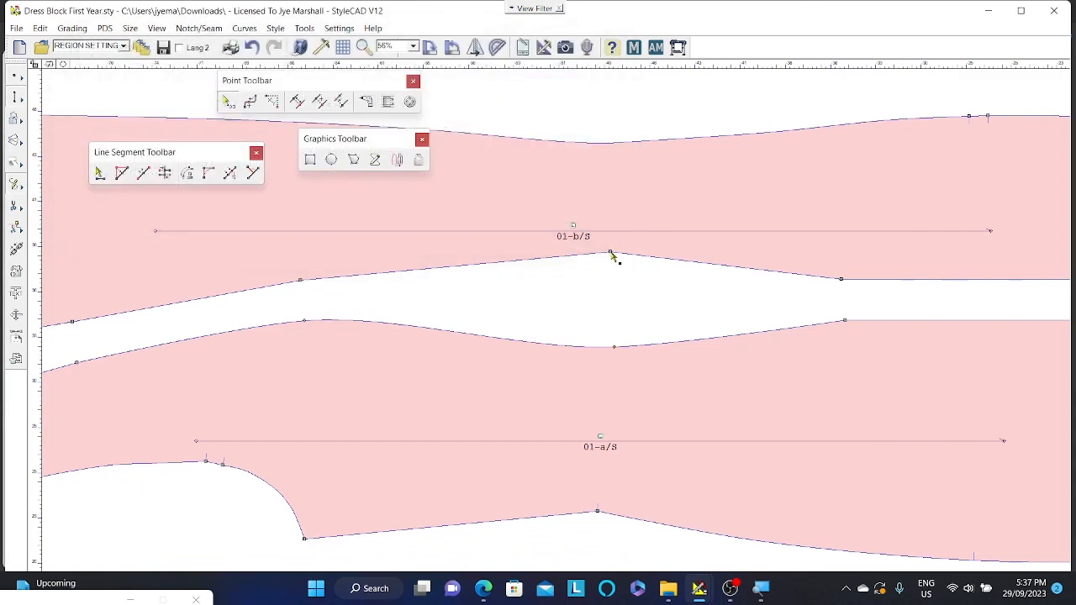
Set the matching waist point on the center panel's style-line edge to Smooth.
right_click(610, 252)
left_click(659, 217)
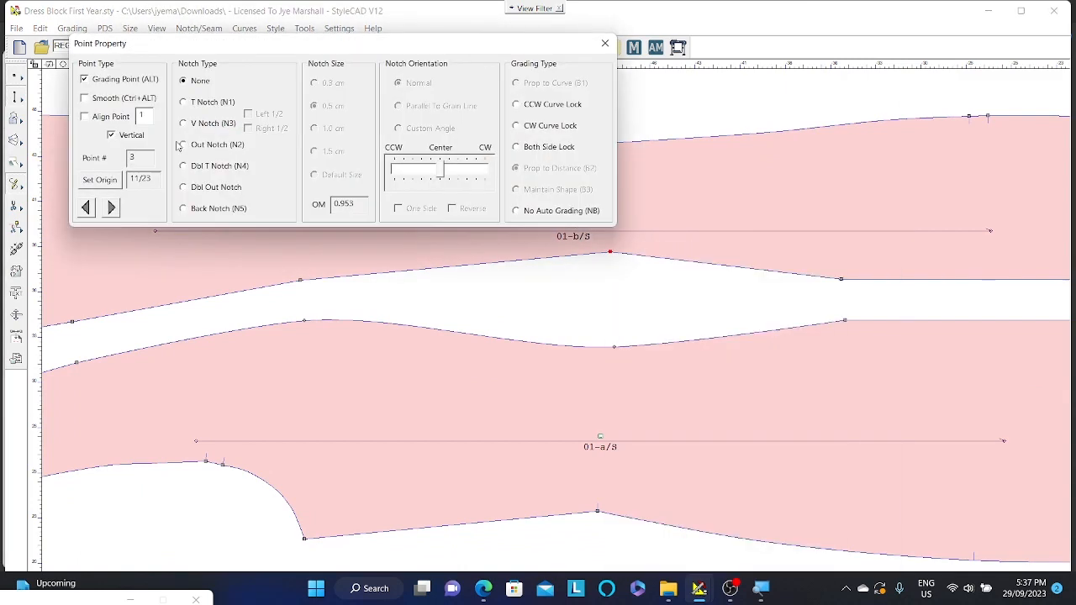
left_click(90, 99)
left_click(605, 44)
Examine the smoothed style-line edges of both back panels and compare the panels with the original Dress Center Back.
scroll(663, 332, "down", 1)
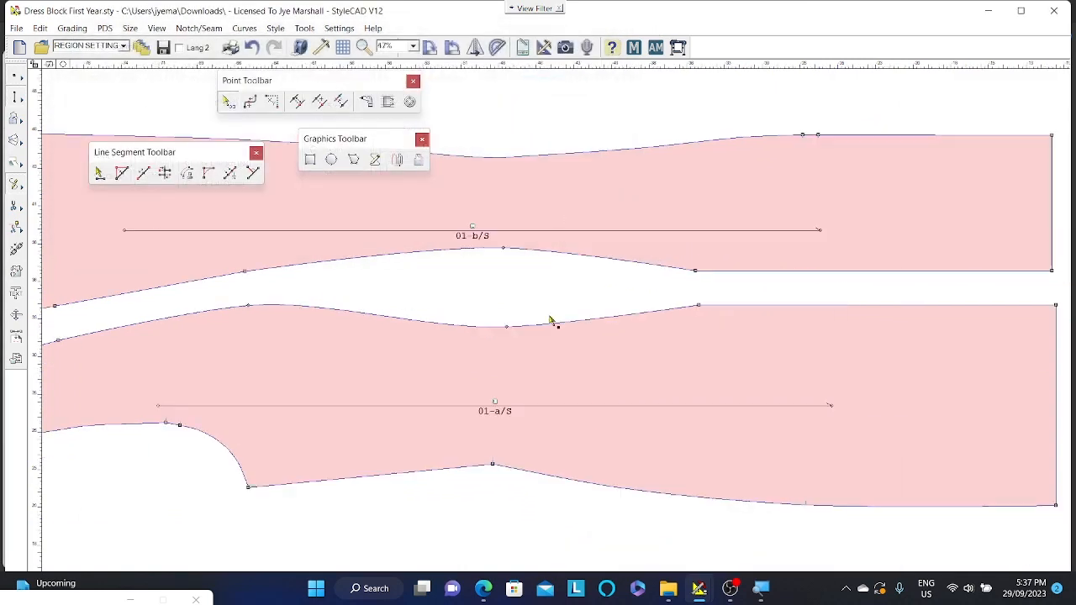
scroll(550, 319, "down", 2)
middle_click_drag(727, 318, 633, 329)
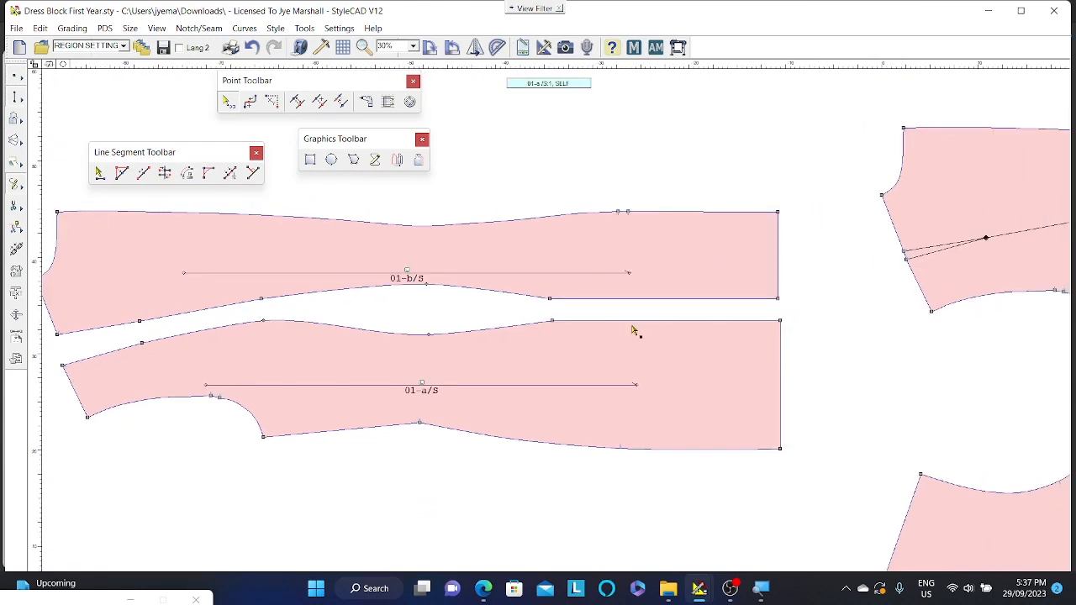
scroll(426, 297, "down", 2)
middle_click_drag(427, 297, 548, 319)
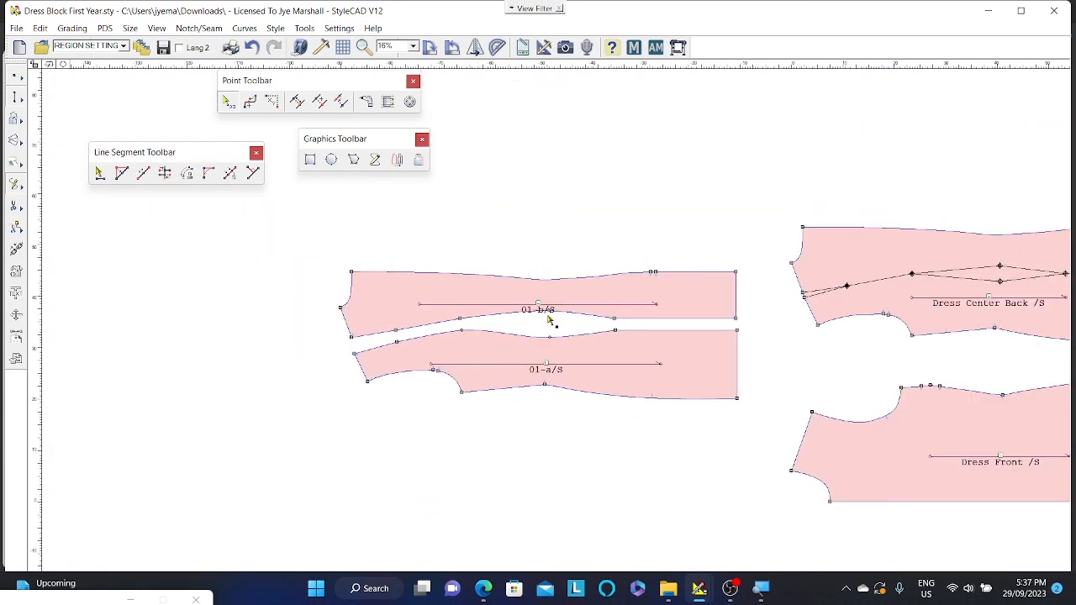
middle_click_drag(694, 244, 468, 211)
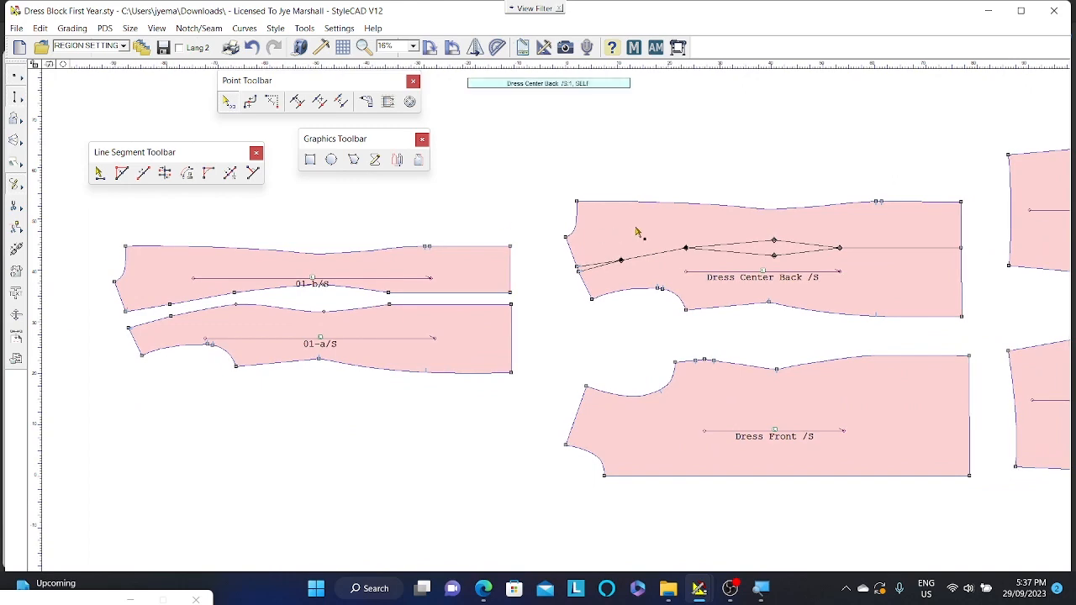
middle_click_drag(636, 232, 362, 228)
middle_click_drag(456, 242, 725, 233)
middle_click_drag(181, 326, 560, 314)
scroll(560, 314, "up", 3)
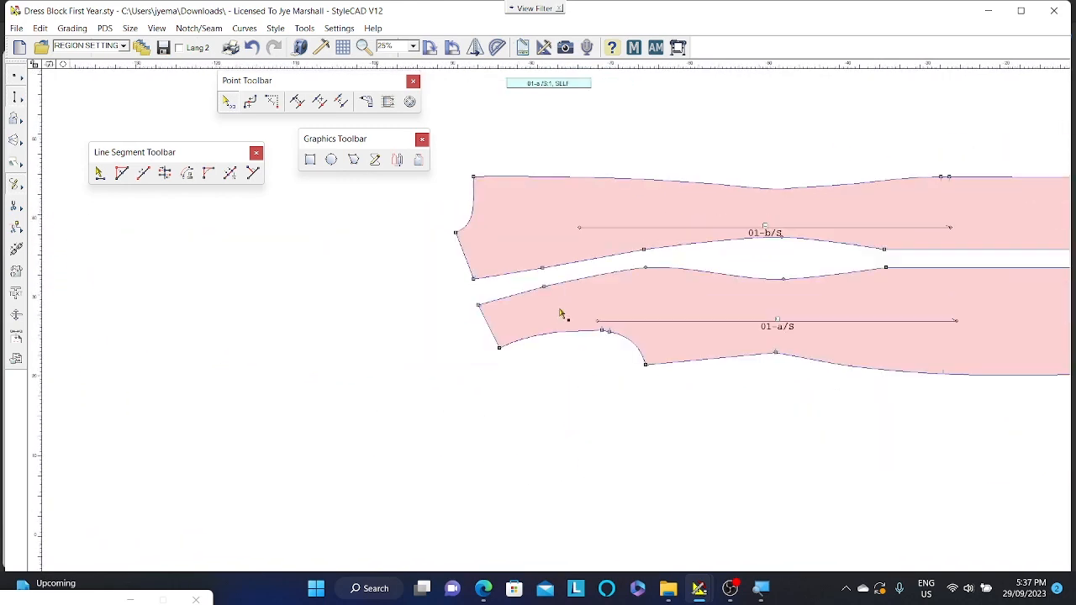
middle_click_drag(740, 298, 543, 327)
scroll(504, 341, "down", 1)
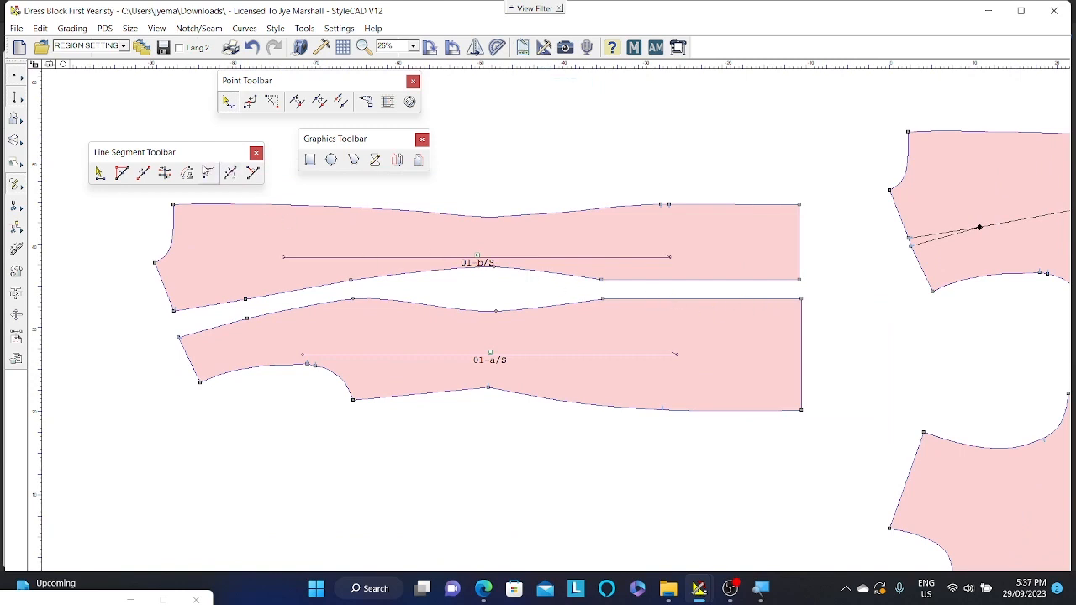
Line up the Line Segment and Graphics toolbars beside the Point Toolbar, clear of the pattern pieces.
left_click_drag(199, 159, 569, 88)
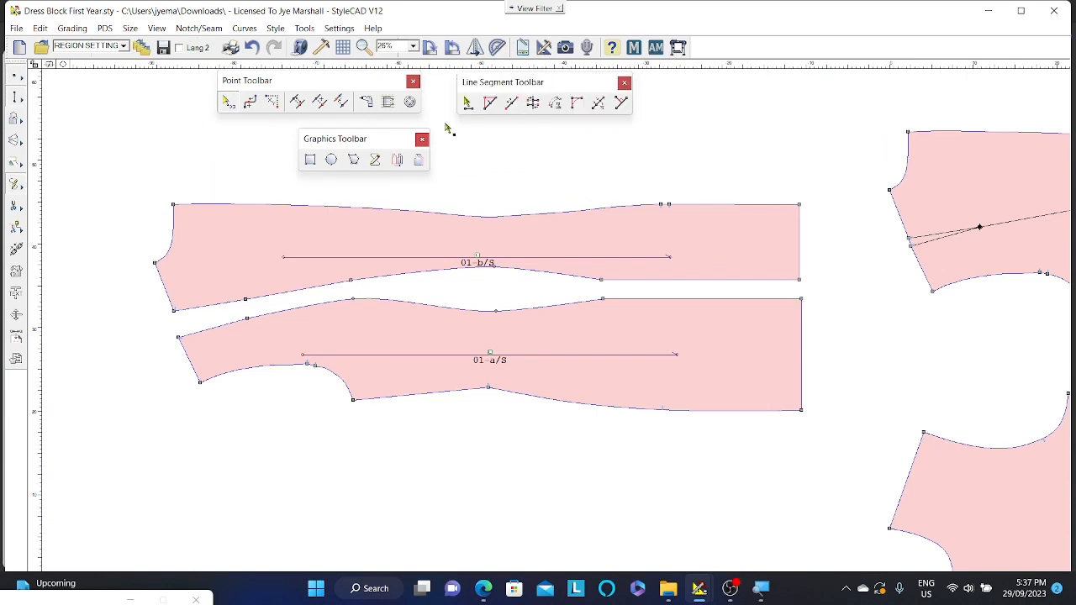
left_click_drag(370, 145, 713, 94)
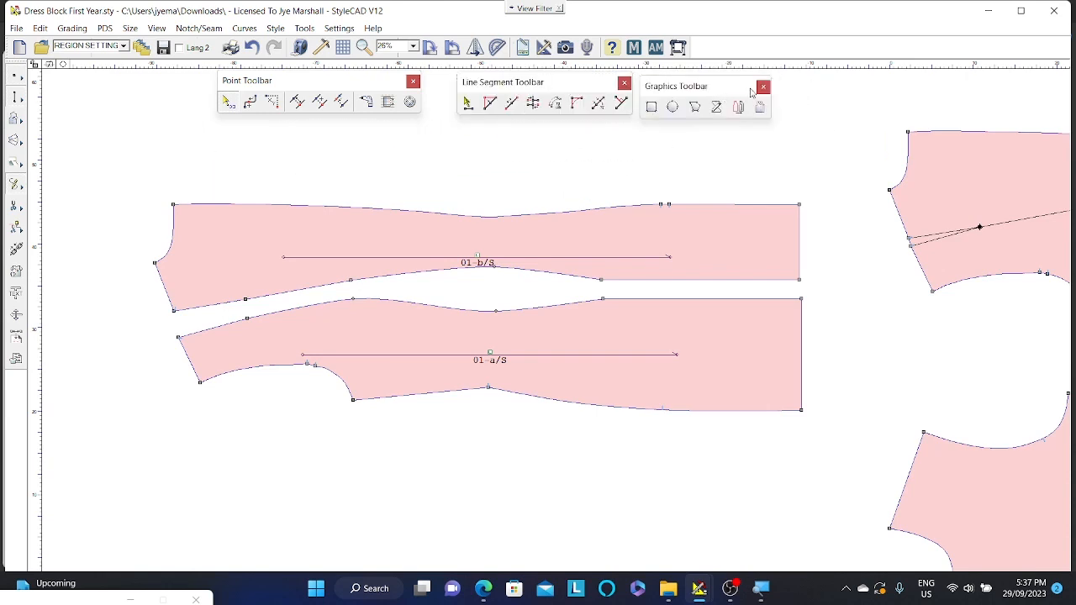
Close the floating Graphics, Line Segment and Point toolbars.
left_click(764, 84)
left_click(623, 83)
left_click(413, 82)
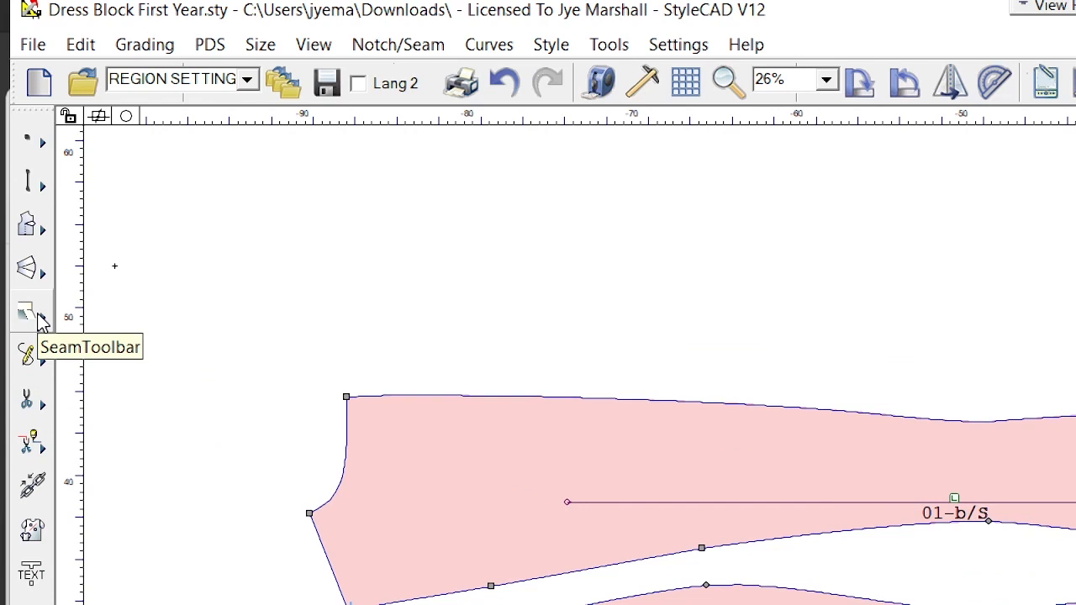
Open the Seam Toolbar and dock it in the row of standard tools above the workspace.
left_click(40, 318)
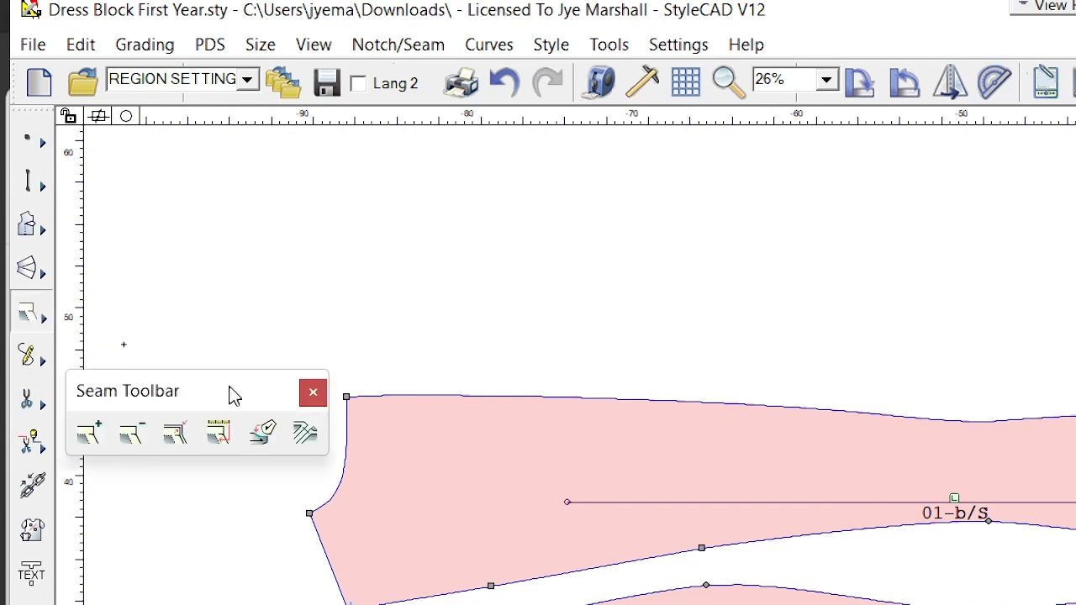
left_click_drag(227, 390, 404, 221)
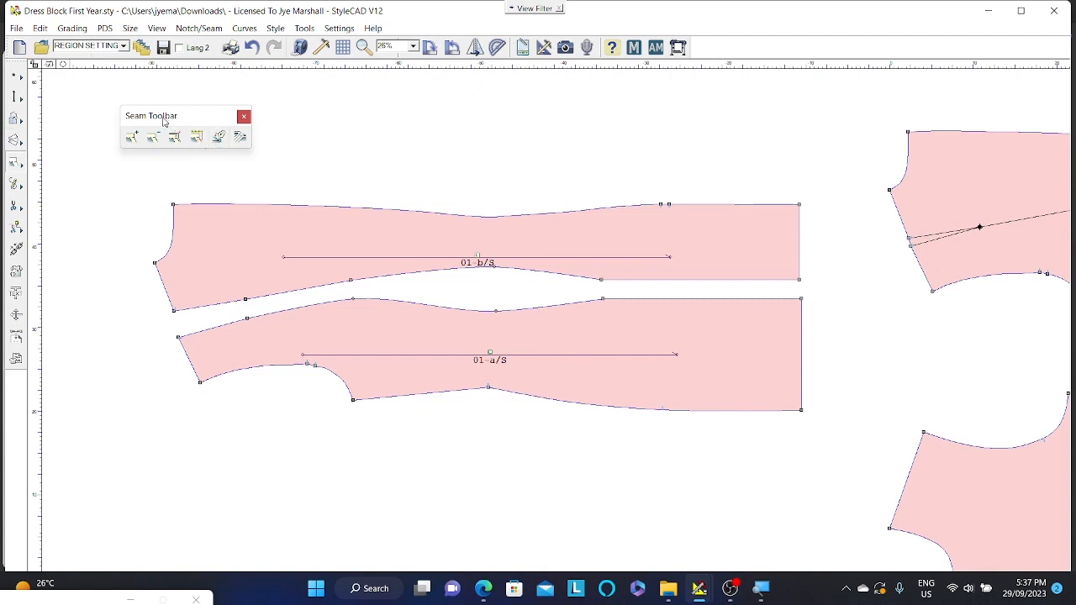
left_click_drag(162, 121, 736, 42)
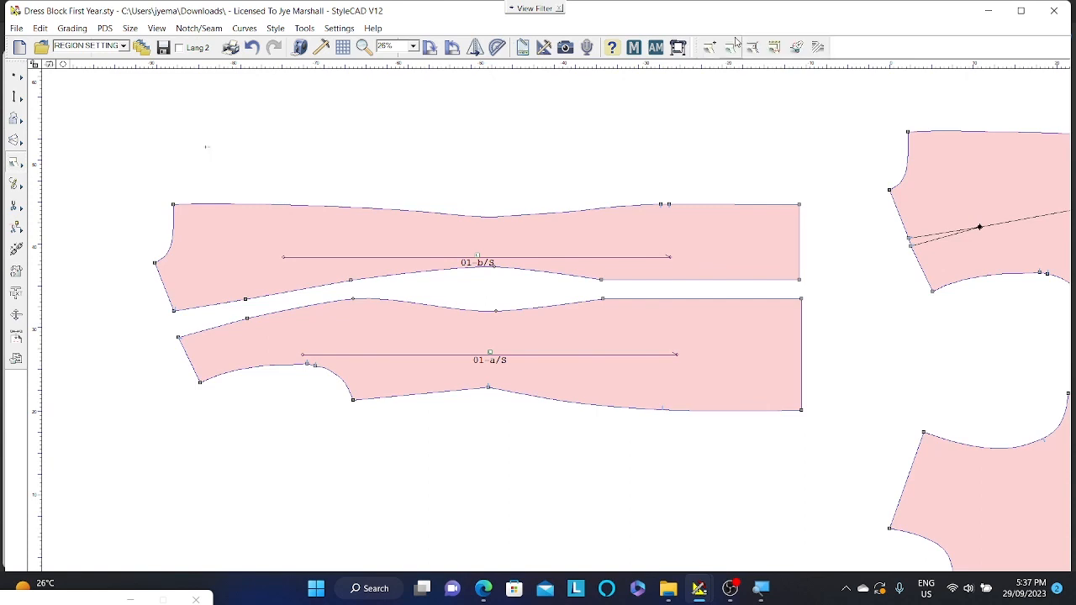
Open the Line Segment and pattern-piece toolbars and dock them beside the Seam tools.
left_click(17, 99)
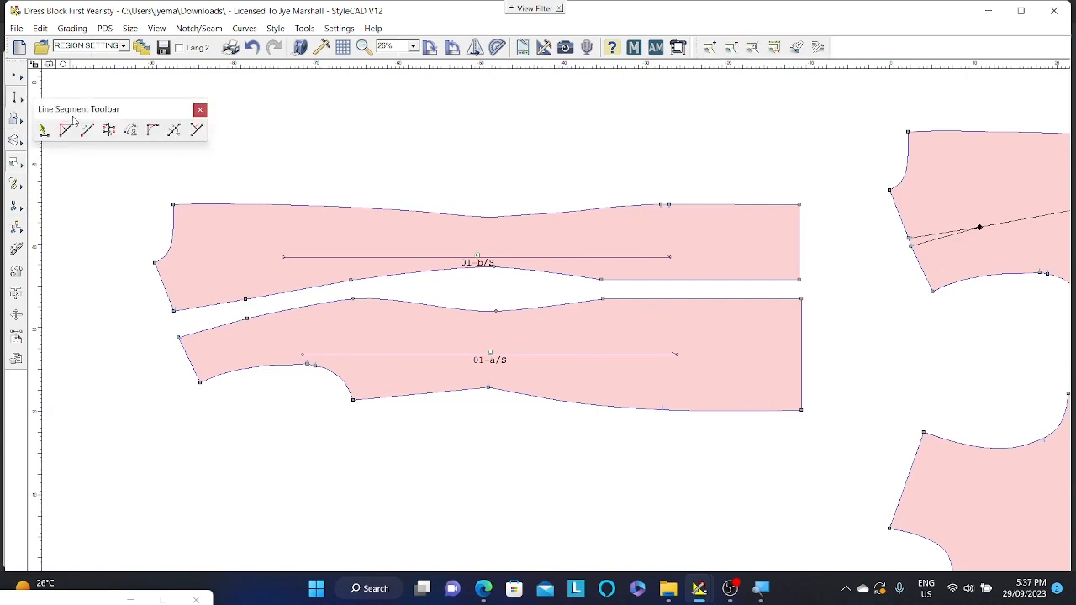
left_click_drag(67, 110, 866, 40)
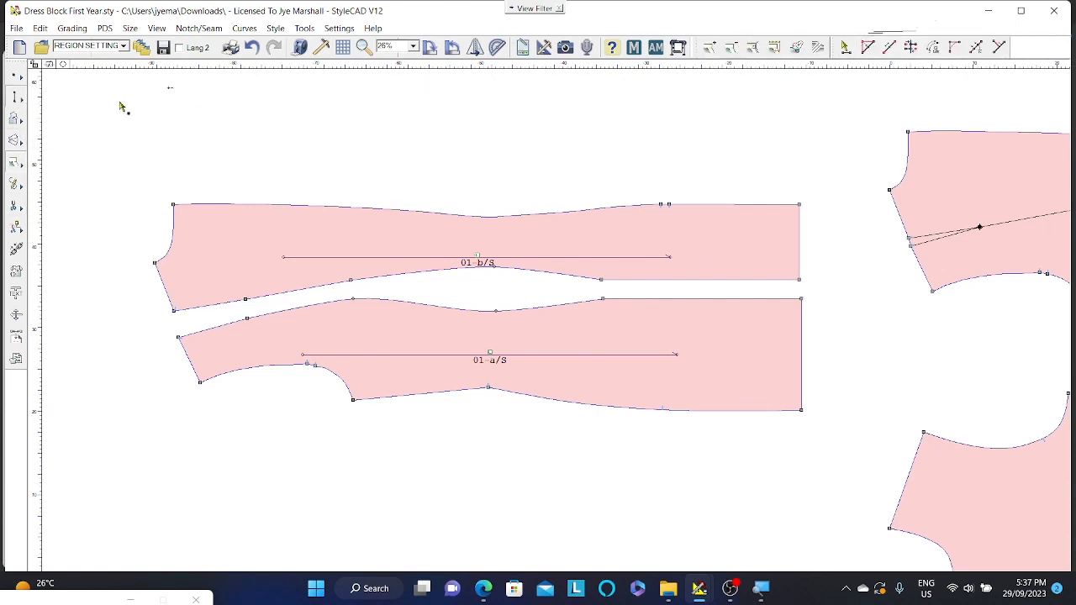
left_click(16, 119)
left_click_drag(42, 144, 1025, 42)
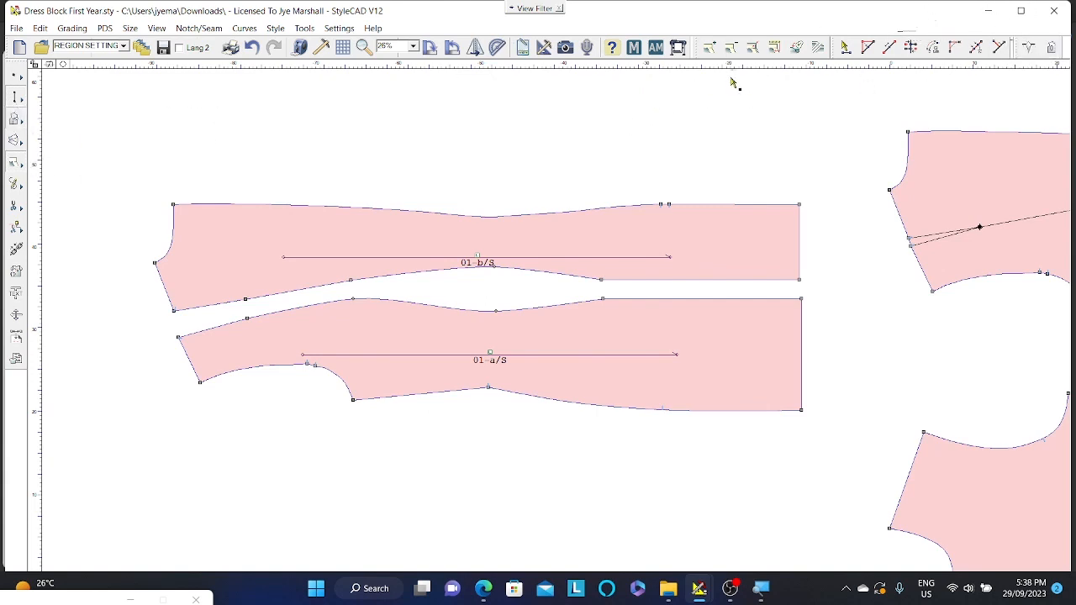
Undock the Seam Toolbar and float it in the empty area above the back panels.
left_click_drag(694, 46, 36, 62)
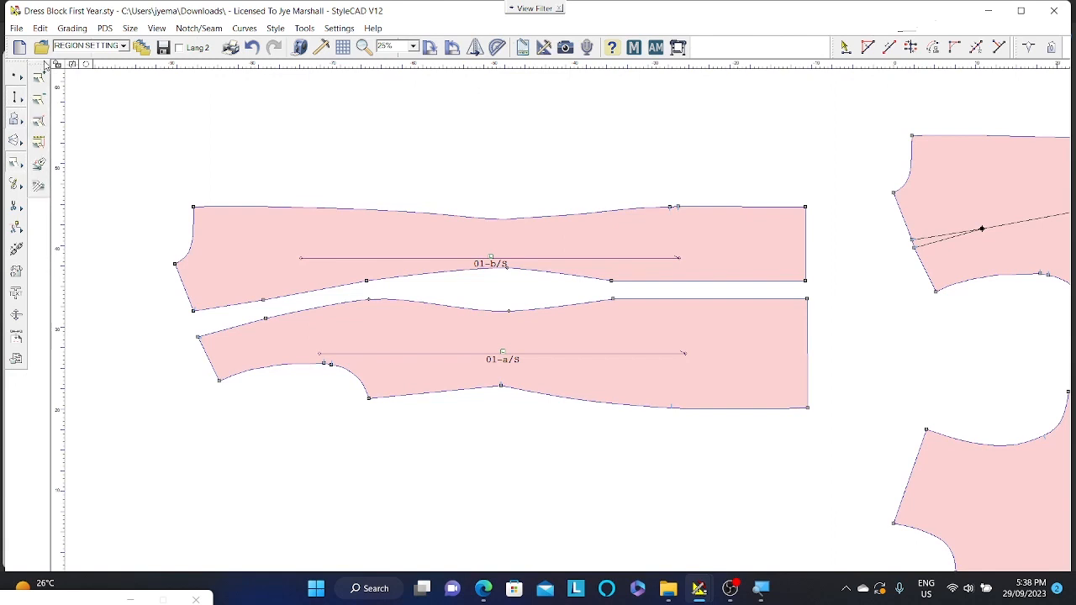
left_click_drag(38, 72, 164, 118)
left_click(165, 131)
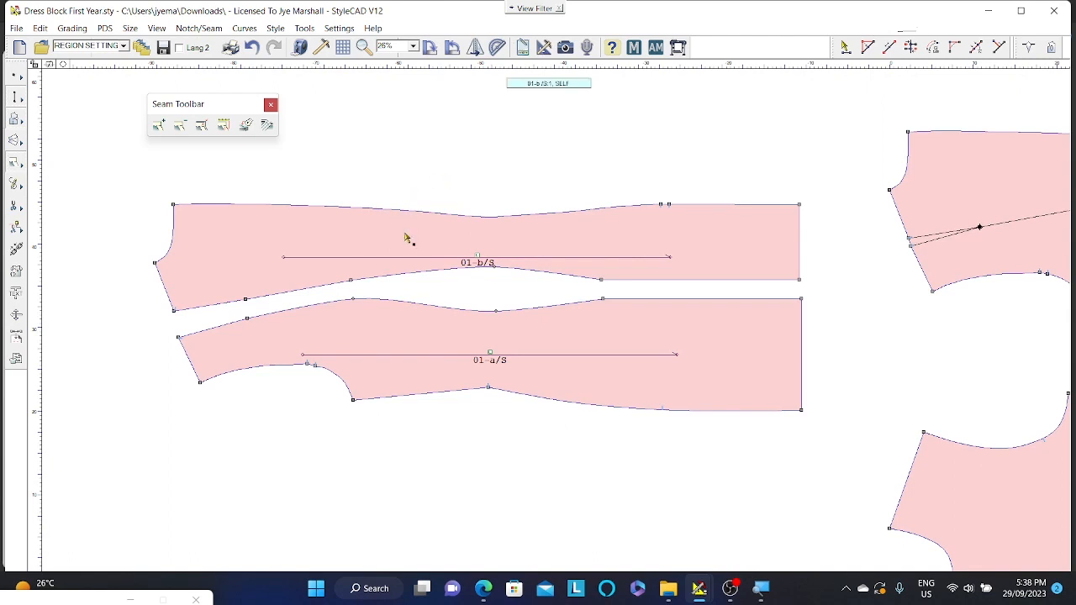
Move center panel 01-b upward to leave room for seam allowances between the two back panels.
left_click_drag(405, 238, 411, 192)
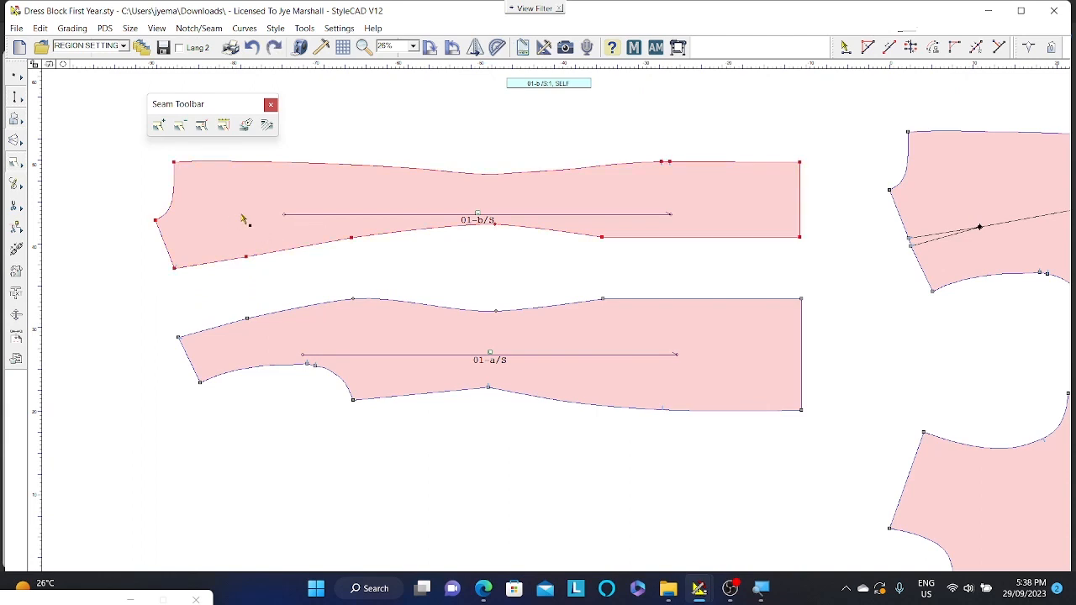
left_click_drag(245, 210, 759, 264)
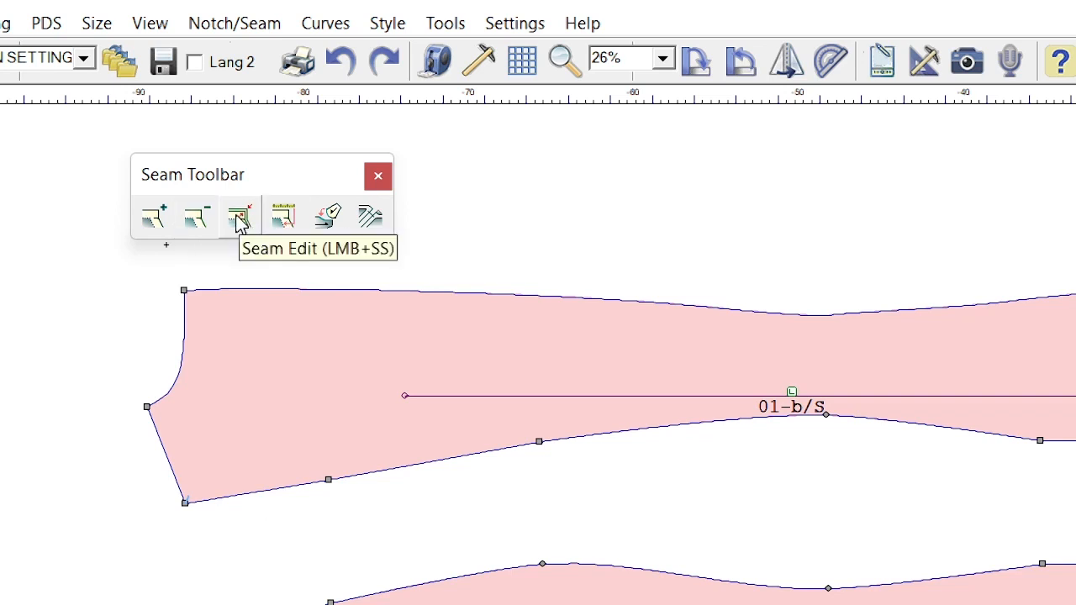
left_click(347, 214)
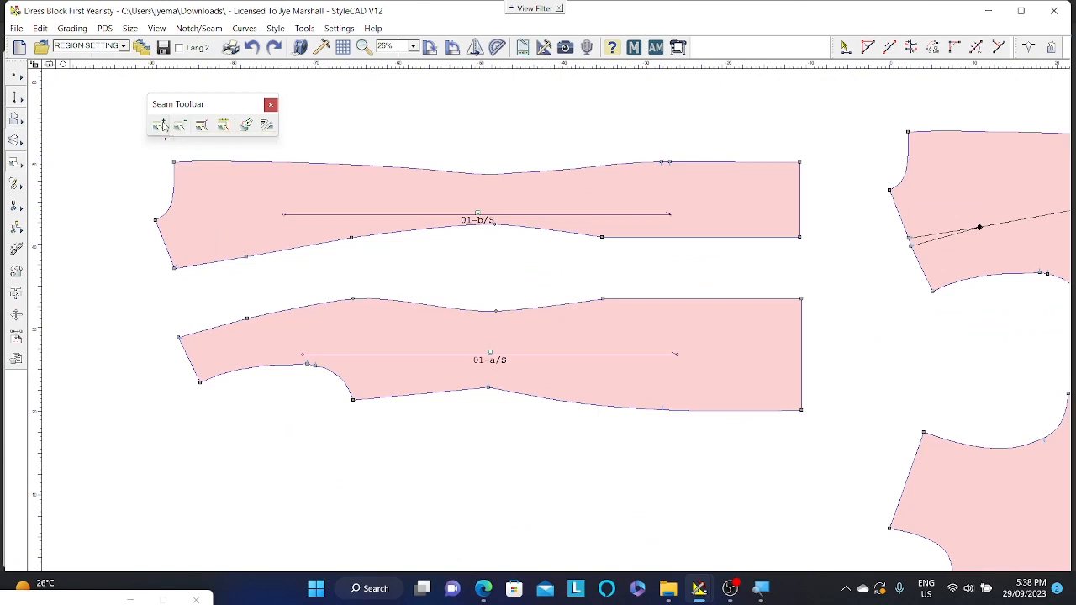
Try a manually entered 1 cm seam allowance on only the center back edge of panel 01-b, and undo it.
left_click_drag(163, 126, 156, 109)
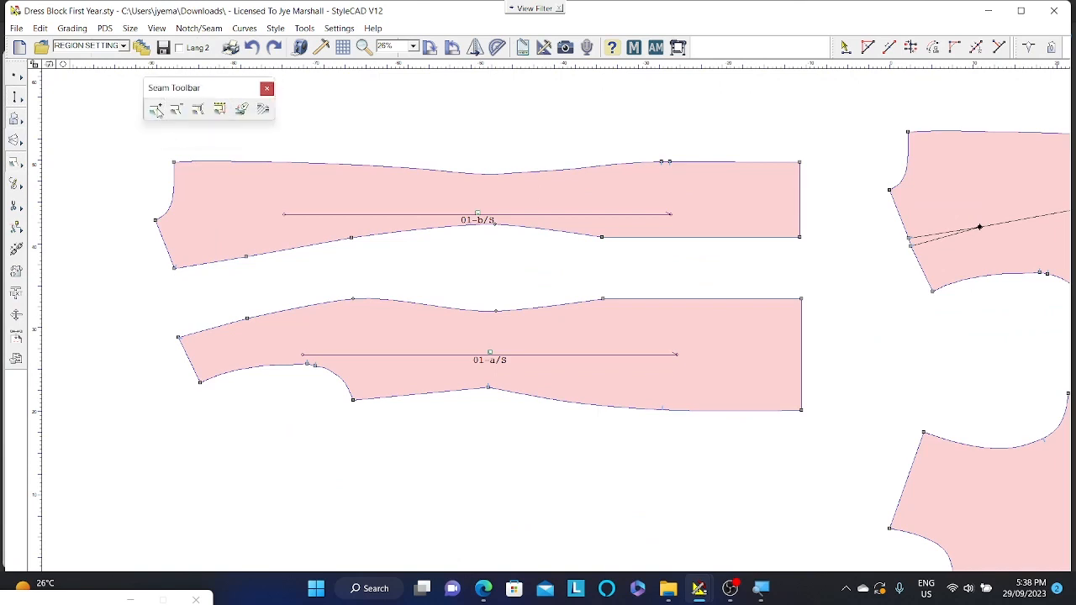
left_click(309, 165)
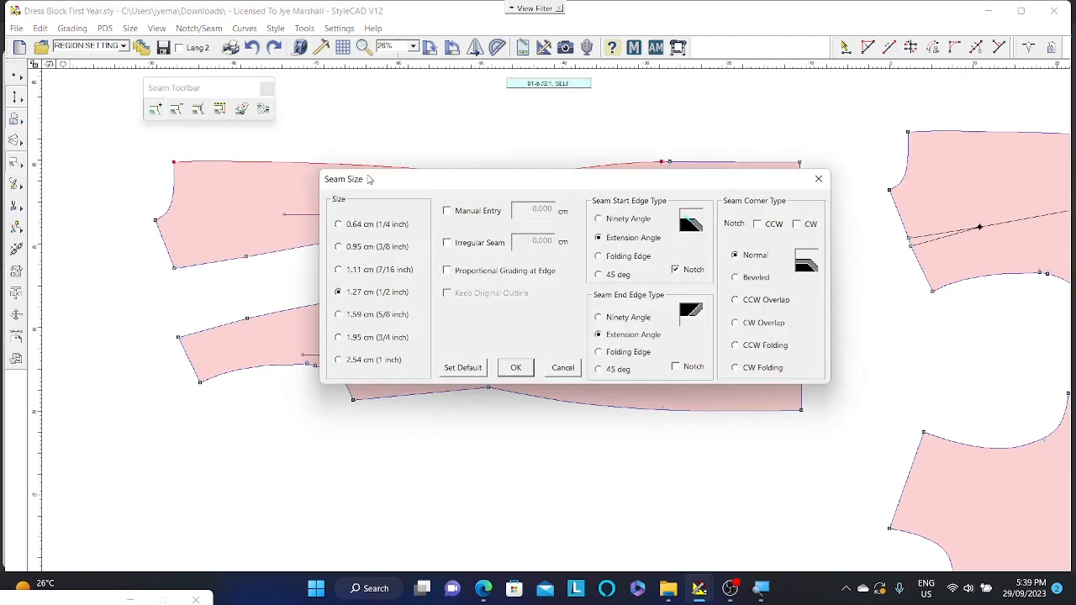
left_click_drag(367, 179, 380, 105)
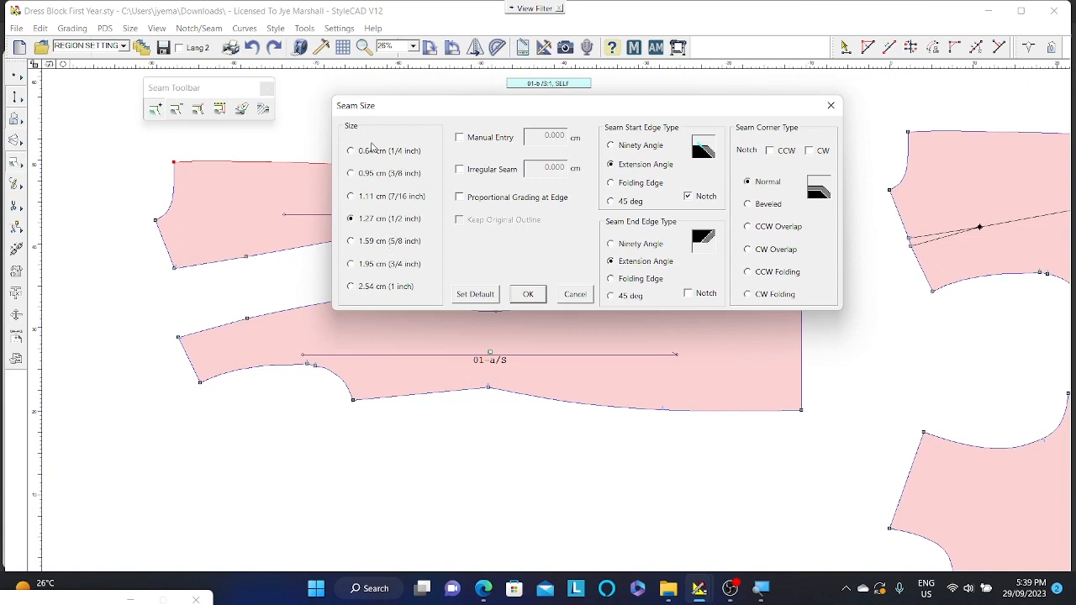
left_click(459, 138)
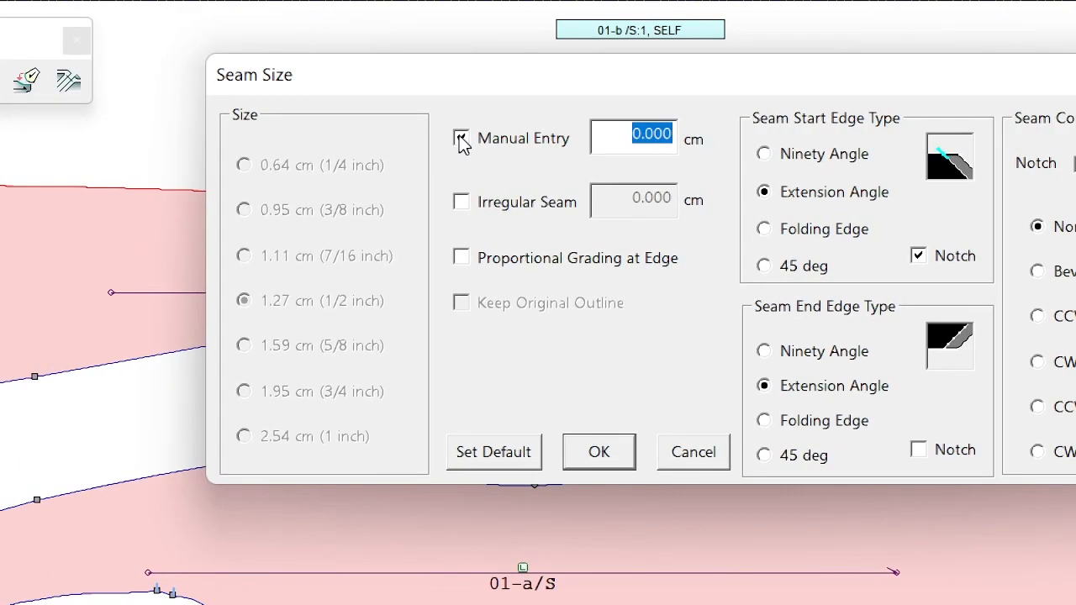
type("5")
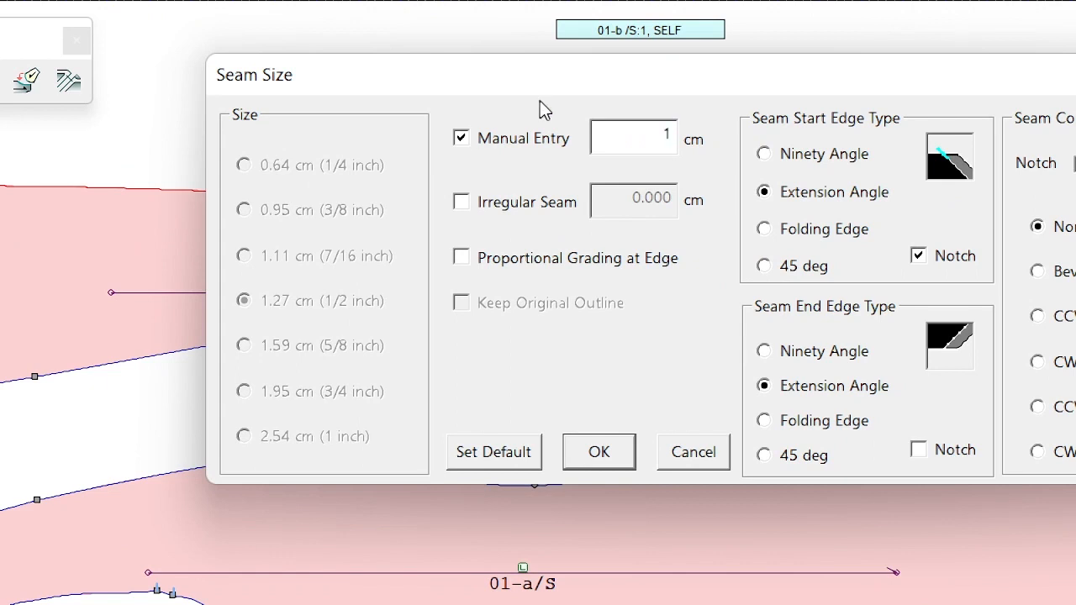
left_click(599, 452)
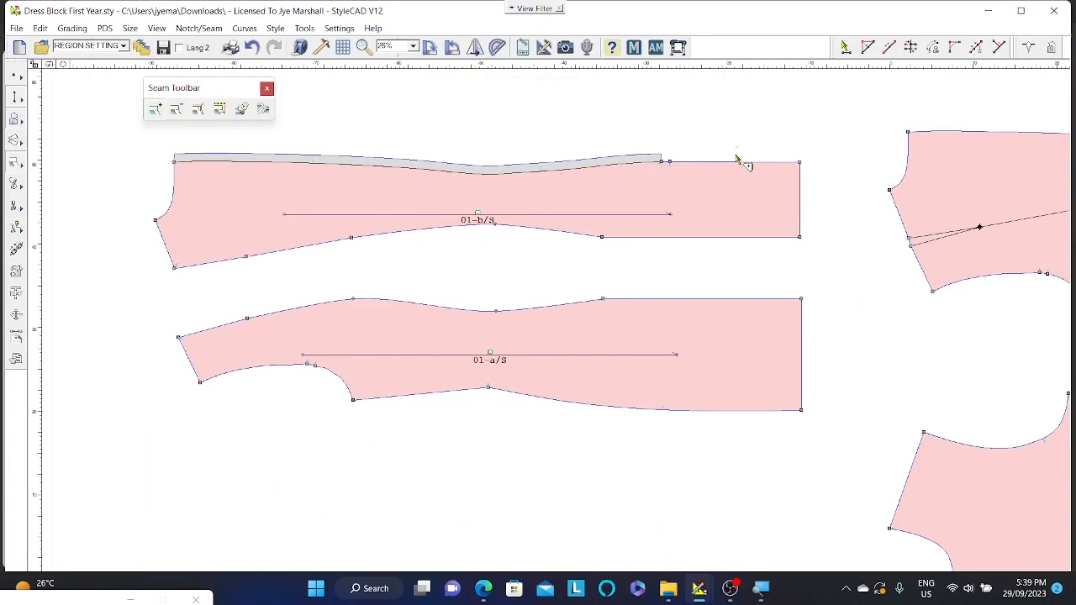
key("ctrl+z")
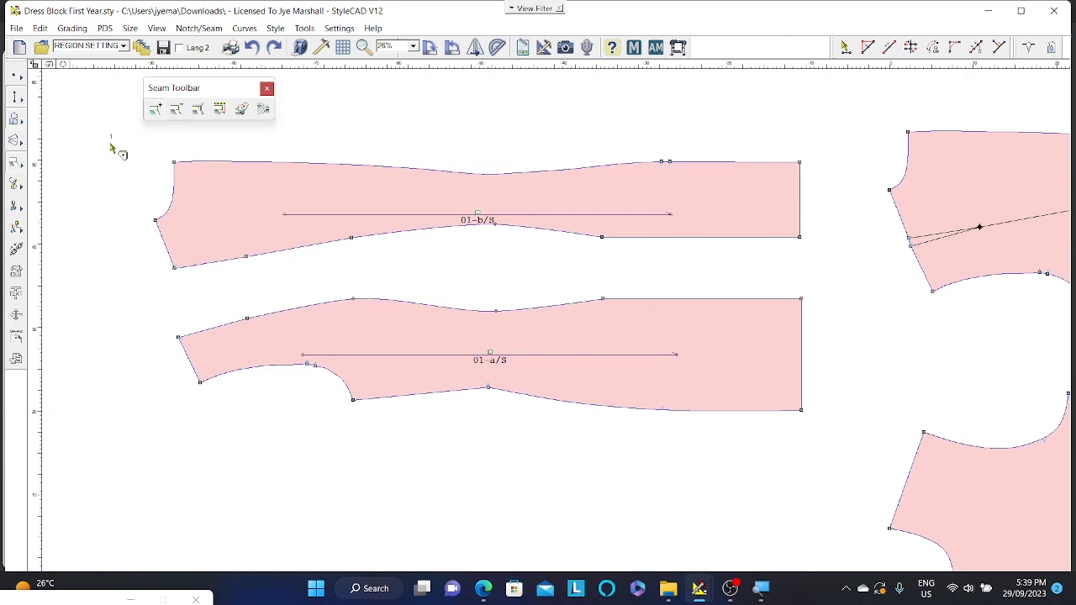
Add a 1 cm seam allowance around all edges of both back panels, including the side panel's remaining style-line segment near the hem.
left_click_drag(110, 144, 822, 267)
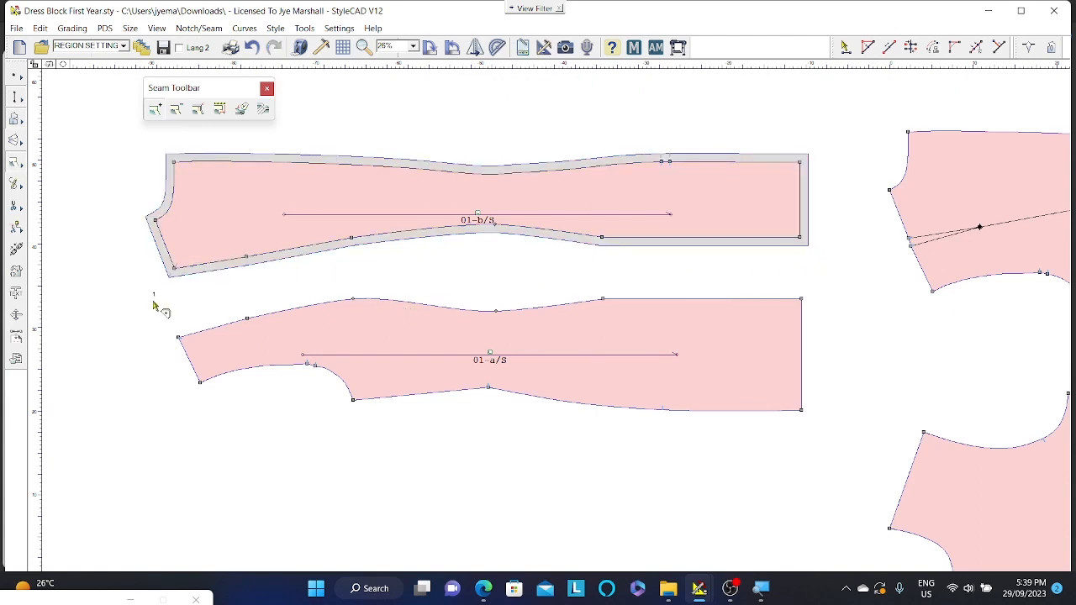
left_click_drag(155, 304, 872, 441)
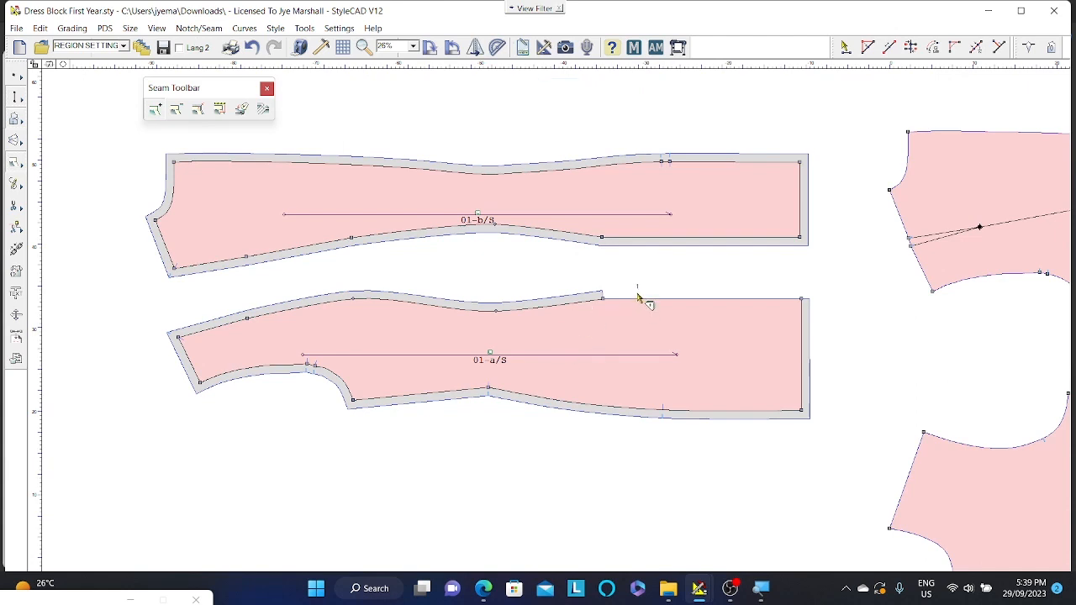
left_click(679, 299)
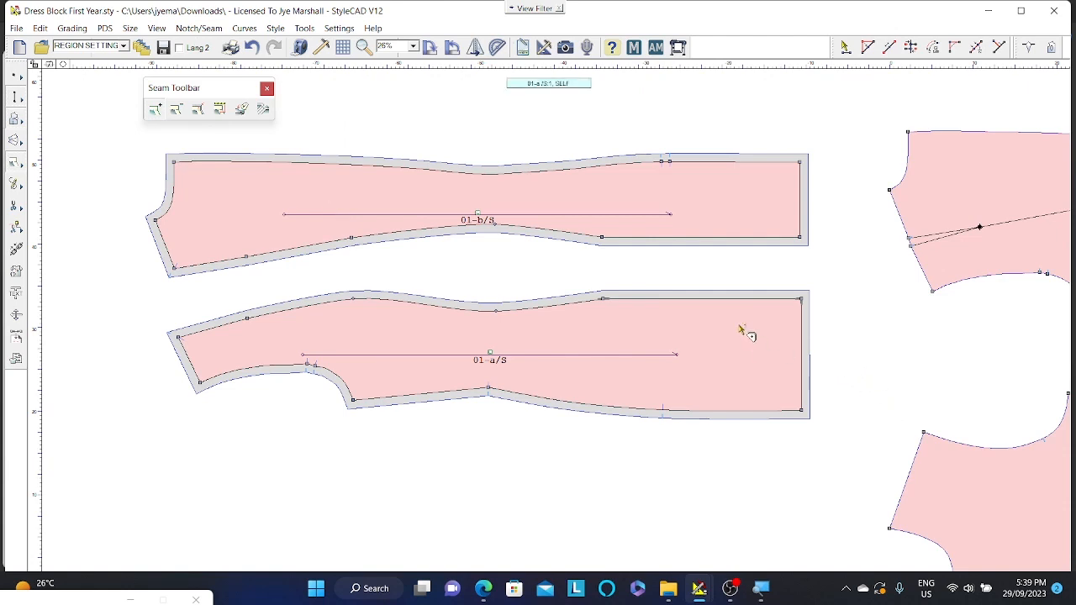
Edit the hem seam allowance of center panel 01-b to a manually entered 5 cm.
left_click(199, 110)
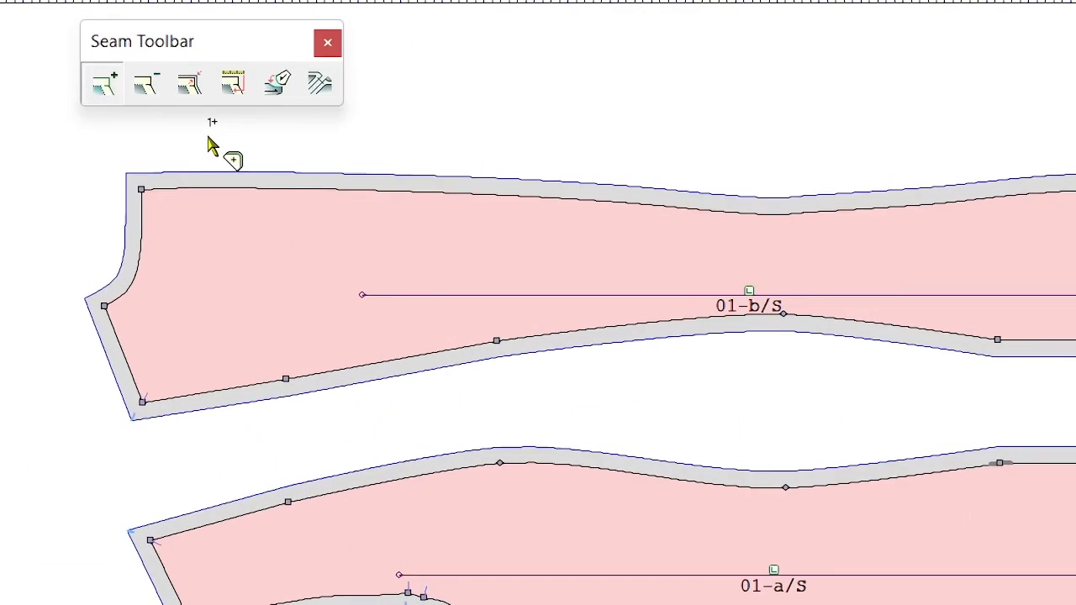
left_click(190, 84)
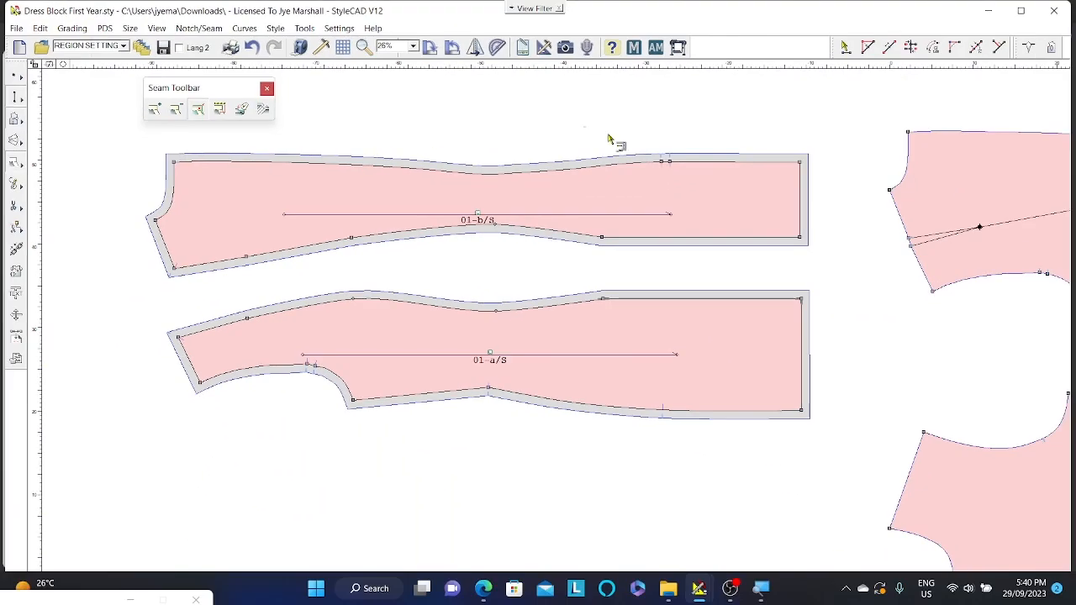
left_click(800, 202)
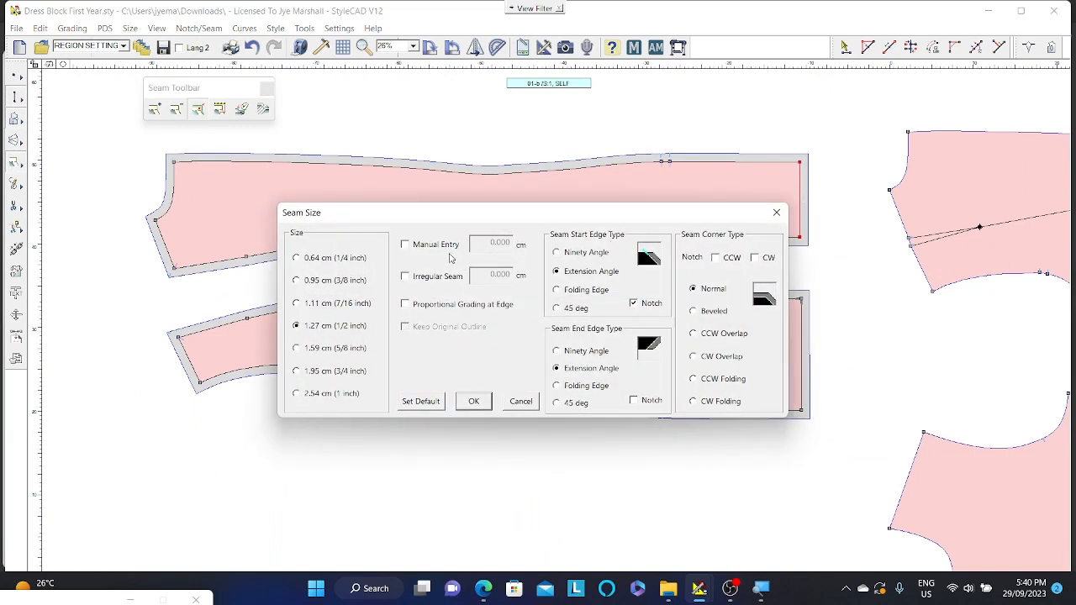
left_click(406, 244)
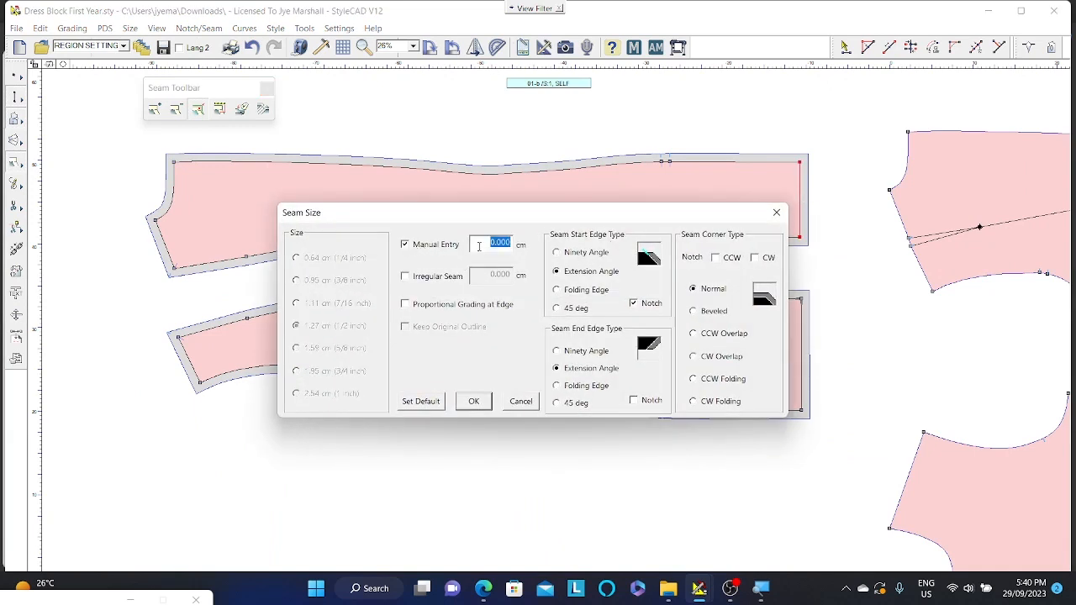
type("1")
left_click(473, 401)
Measure the width of the center panel's hem allowance from the hemline to the outer edge.
scroll(547, 320, "down", 1)
scroll(548, 319, "up", 3)
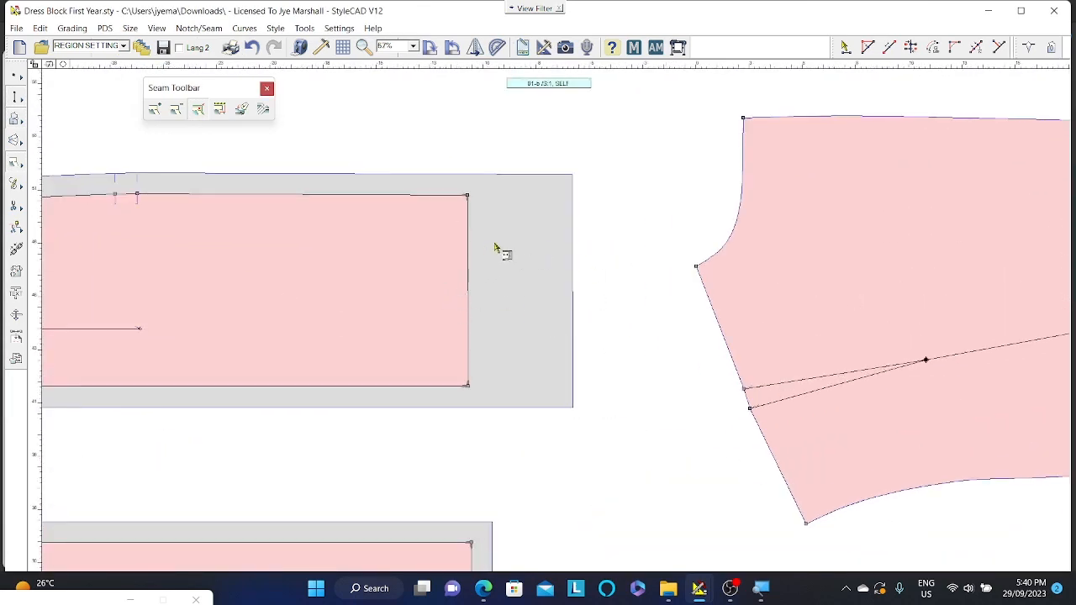
scroll(499, 249, "up", 1)
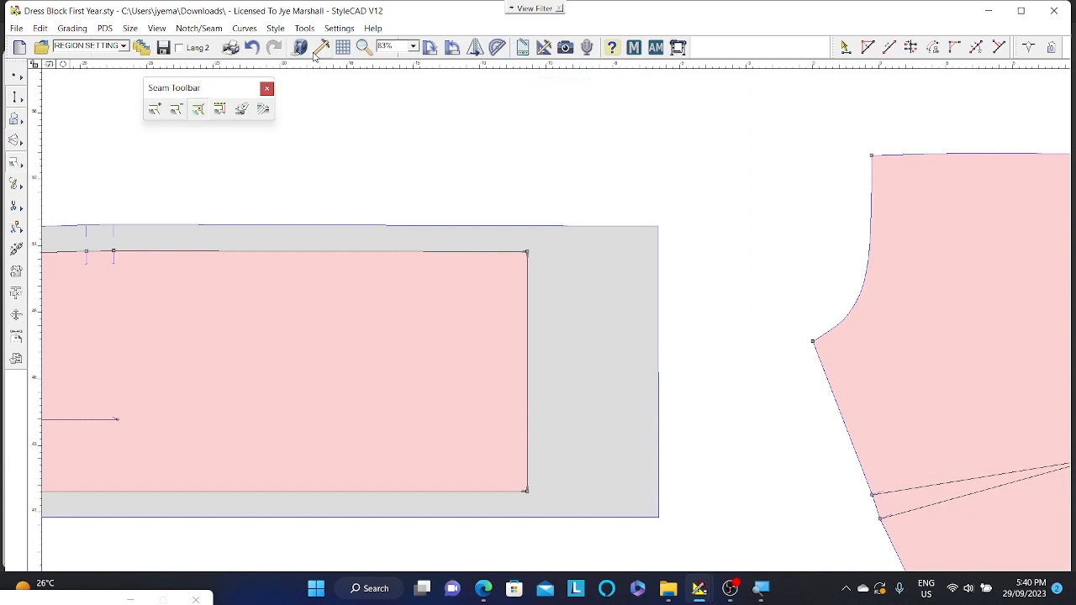
left_click(531, 388)
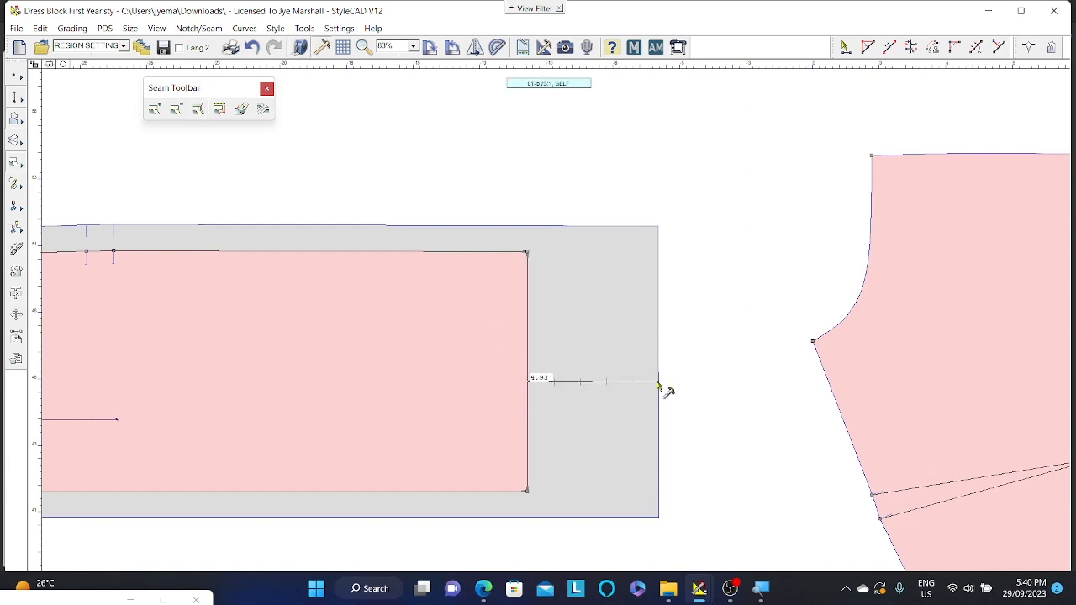
type("5")
key("Return")
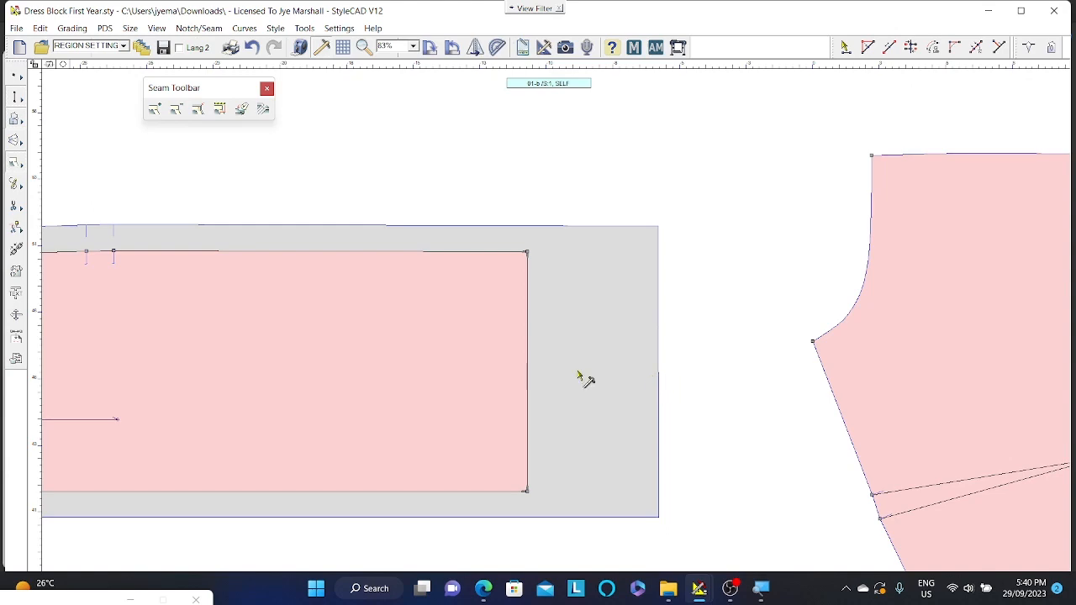
Set the hem seam allowance of side panel 01-a to a manually entered 5 cm.
scroll(265, 357, "up", 2)
scroll(547, 313, "down", 3)
scroll(548, 315, "down", 3)
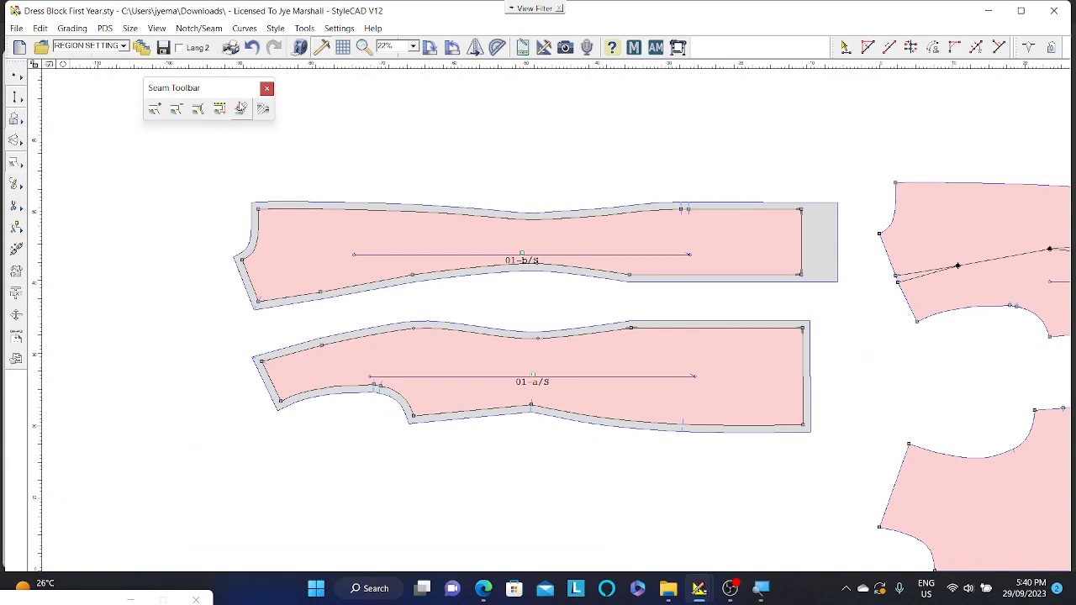
left_click(804, 372)
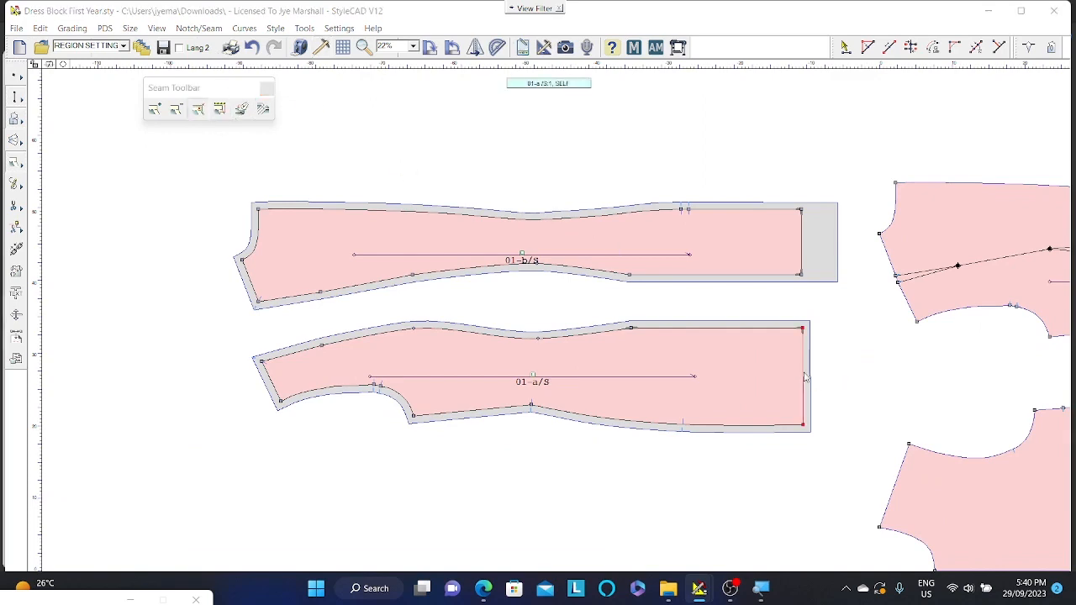
left_click_drag(505, 395, 498, 295)
left_click(453, 322)
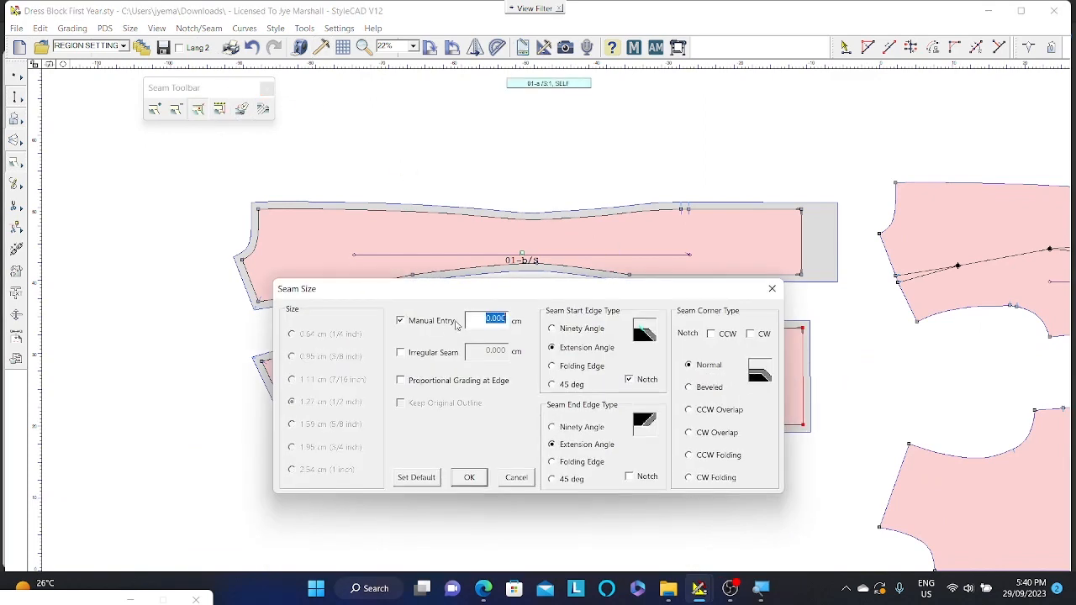
type("5")
left_click(484, 476)
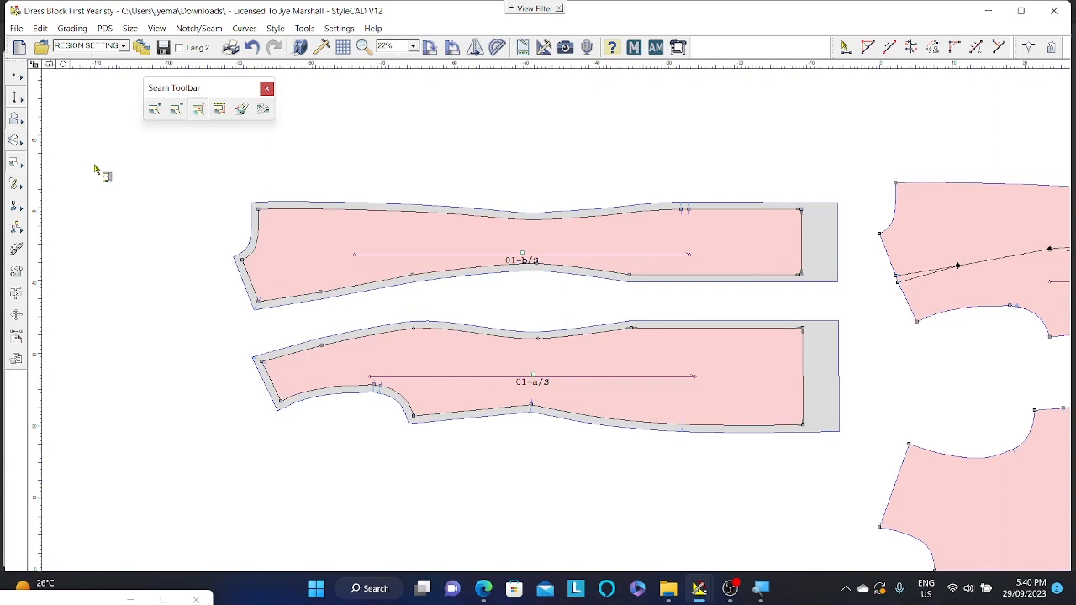
Remove the seam allowances, including the hem allowances, from center panel 01-b and side panel 01-a.
key("Escape")
left_click_drag(187, 189, 846, 299)
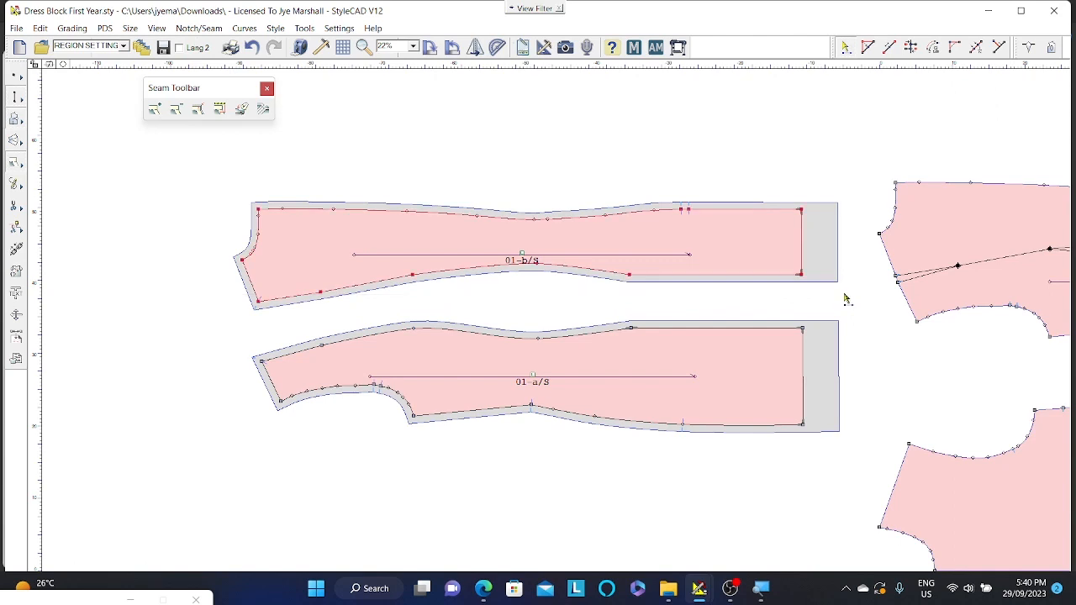
key("Delete")
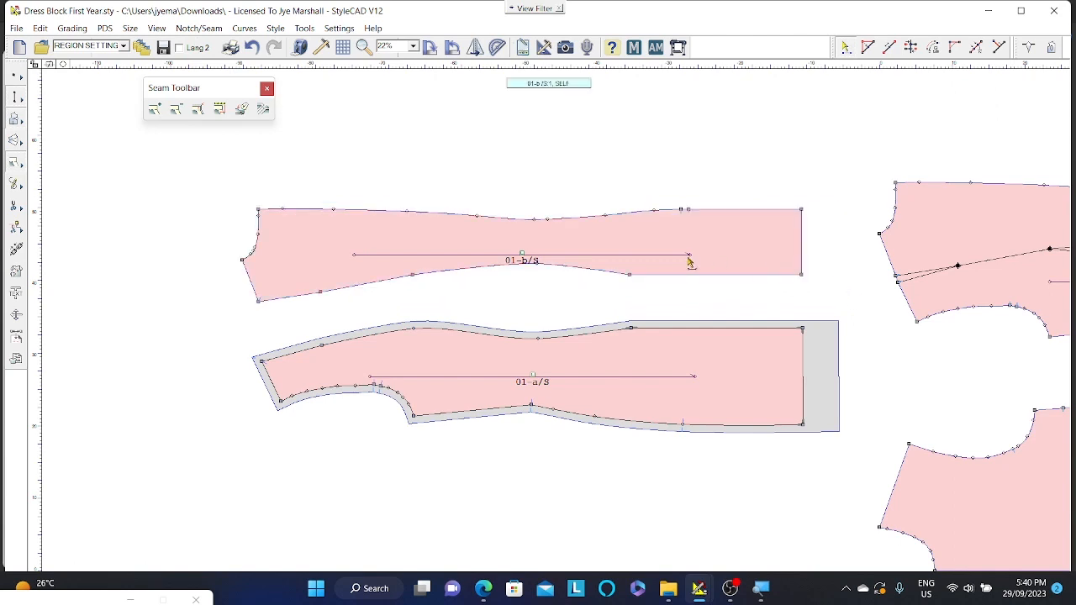
left_click_drag(237, 338, 849, 460)
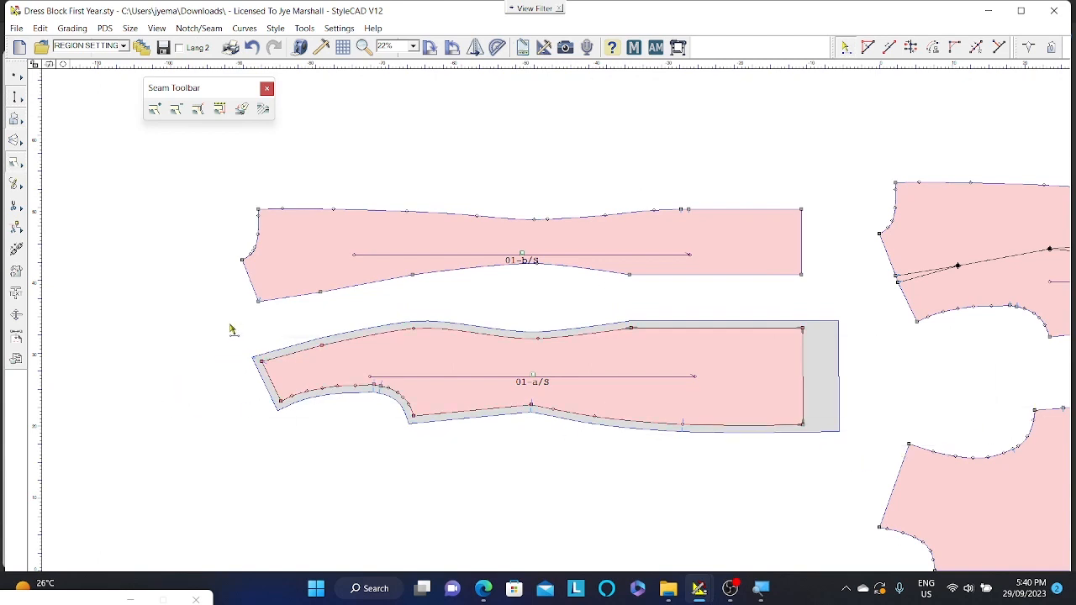
left_click_drag(230, 322, 861, 456)
right_click(860, 451)
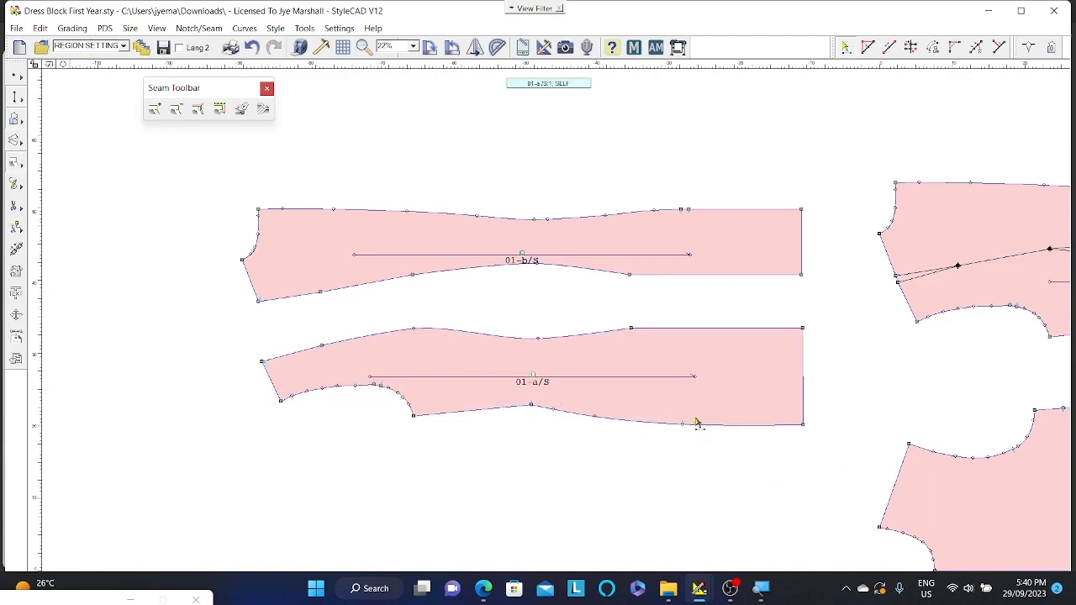
Add a uniform seam allowance around all edges of both back panels, 01-b and 01-a, in one operation.
scroll(661, 361, "up", 1)
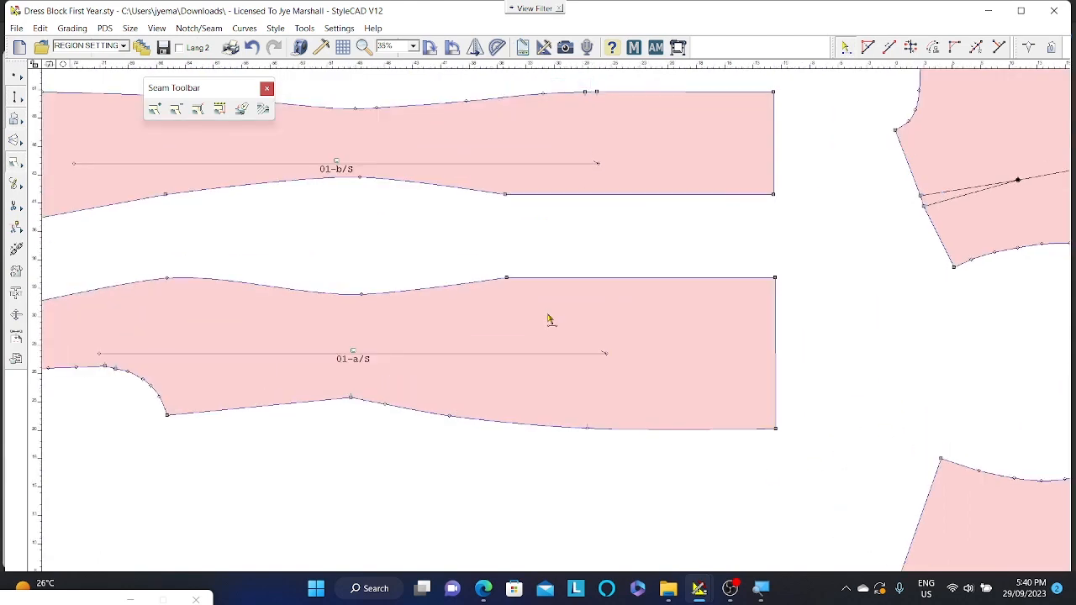
scroll(526, 276, "up", 1)
middle_click_drag(666, 293, 750, 310)
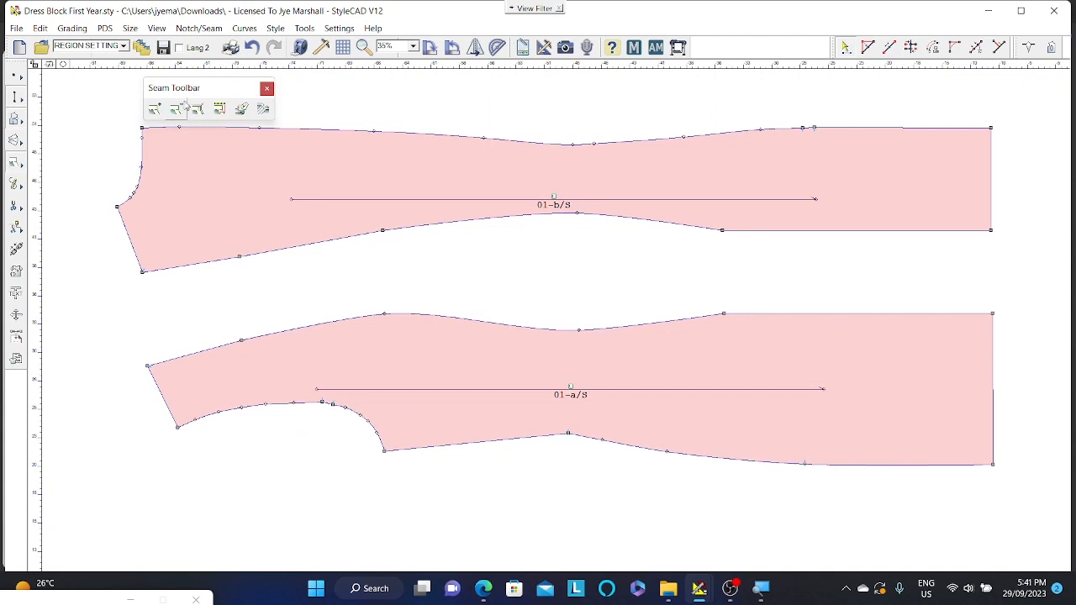
left_click_drag(189, 89, 160, 87)
middle_click_drag(252, 126, 290, 166)
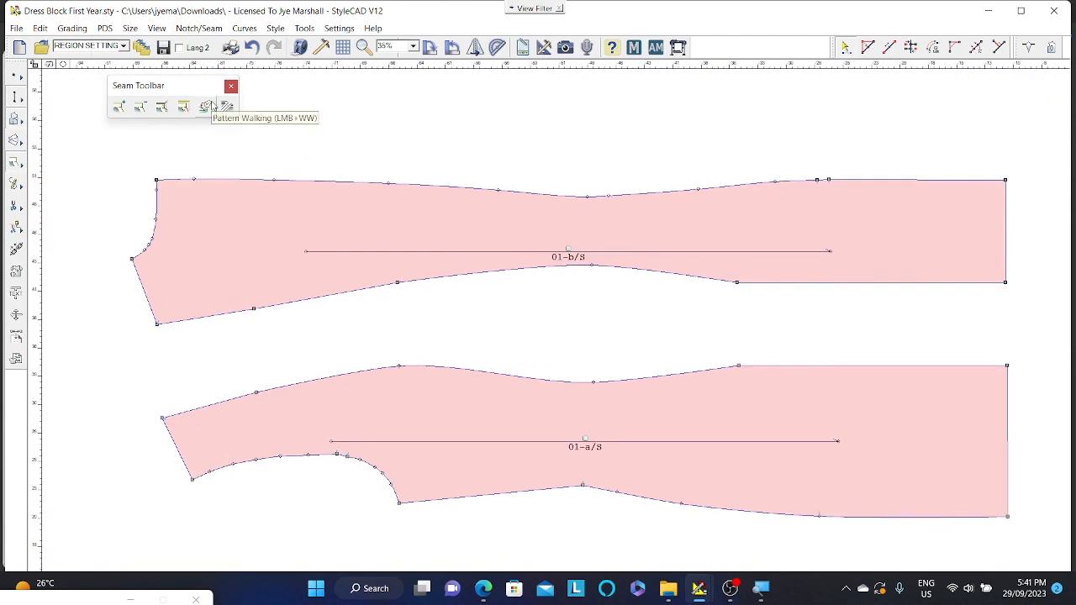
scroll(79, 274, "down", 1)
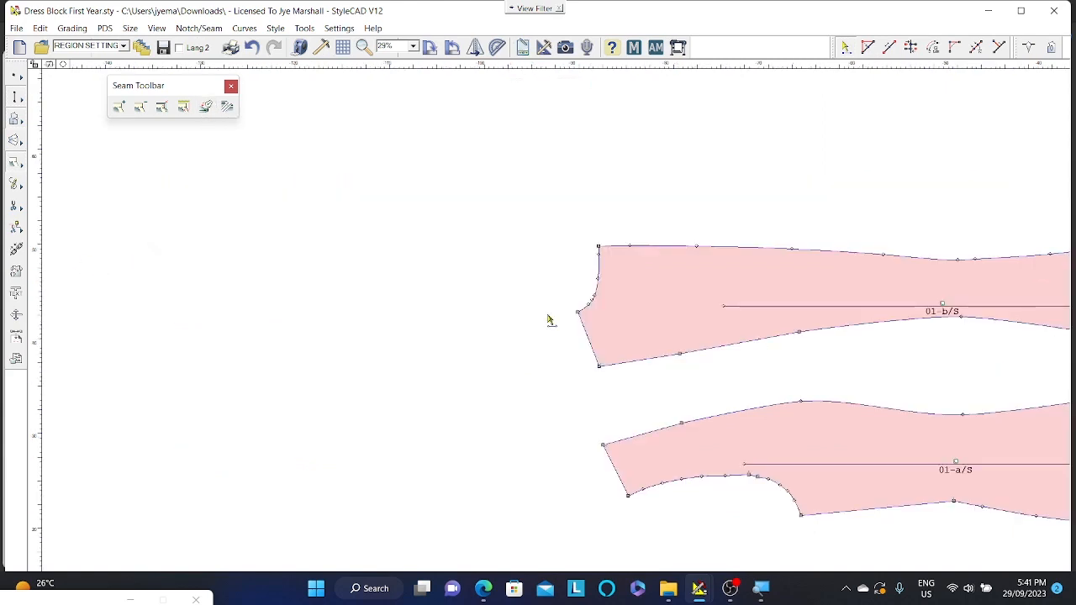
scroll(550, 319, "down", 1)
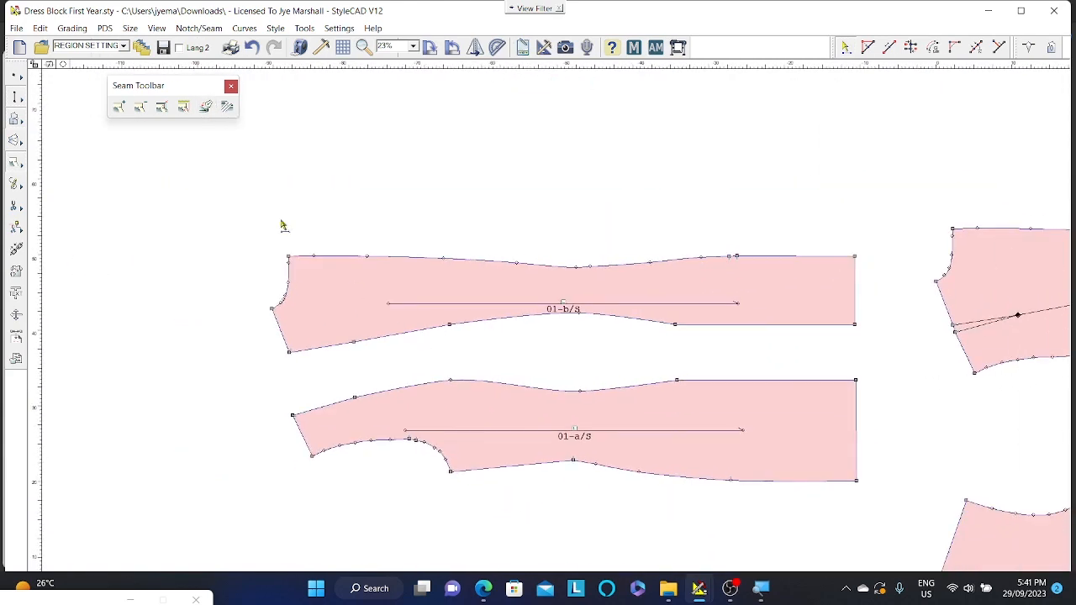
left_click_drag(194, 181, 910, 508)
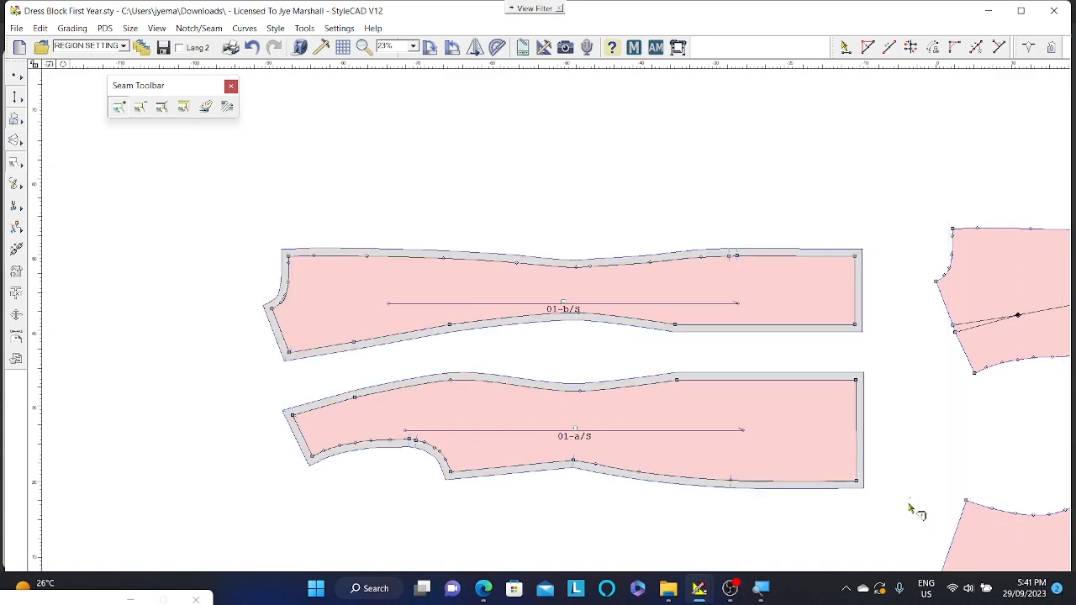
Start Pattern Walking and select all matching style-line segments from shoulder to hem on center panel 01-b and side panel 01-a.
scroll(703, 439, "up", 1)
middle_click_drag(551, 301, 701, 361)
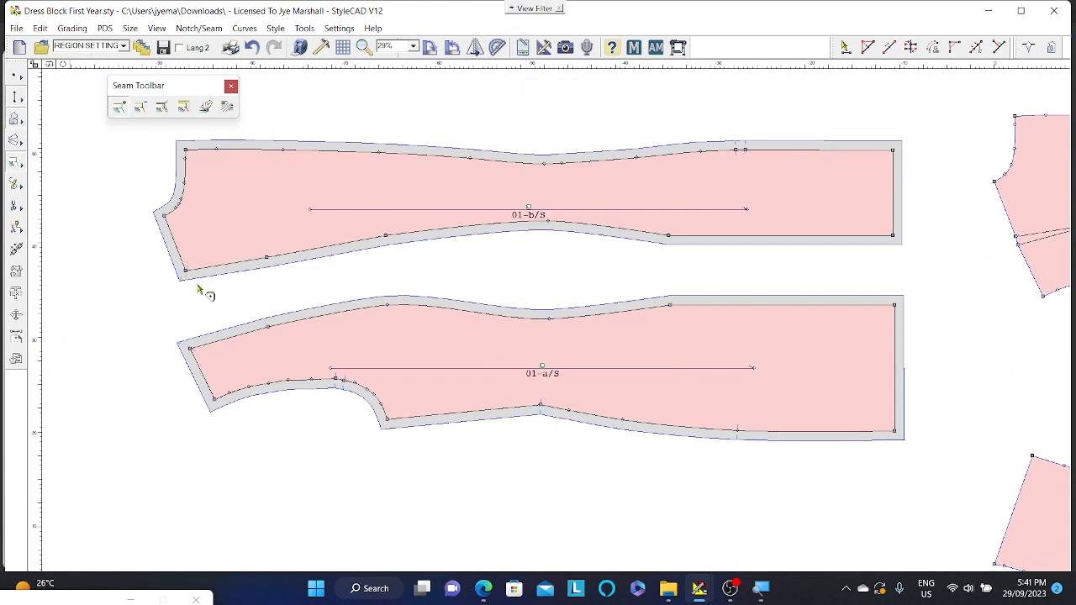
scroll(880, 273, "up", 1)
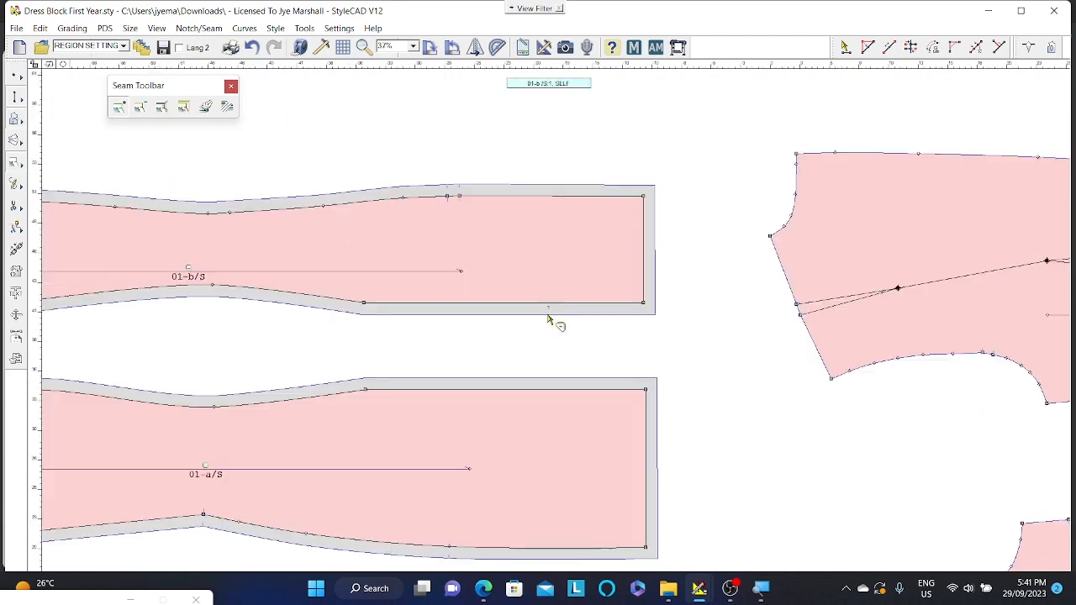
scroll(513, 319, "down", 1)
middle_click_drag(550, 318, 821, 308)
scroll(821, 308, "up", 1)
middle_click_drag(513, 314, 874, 244)
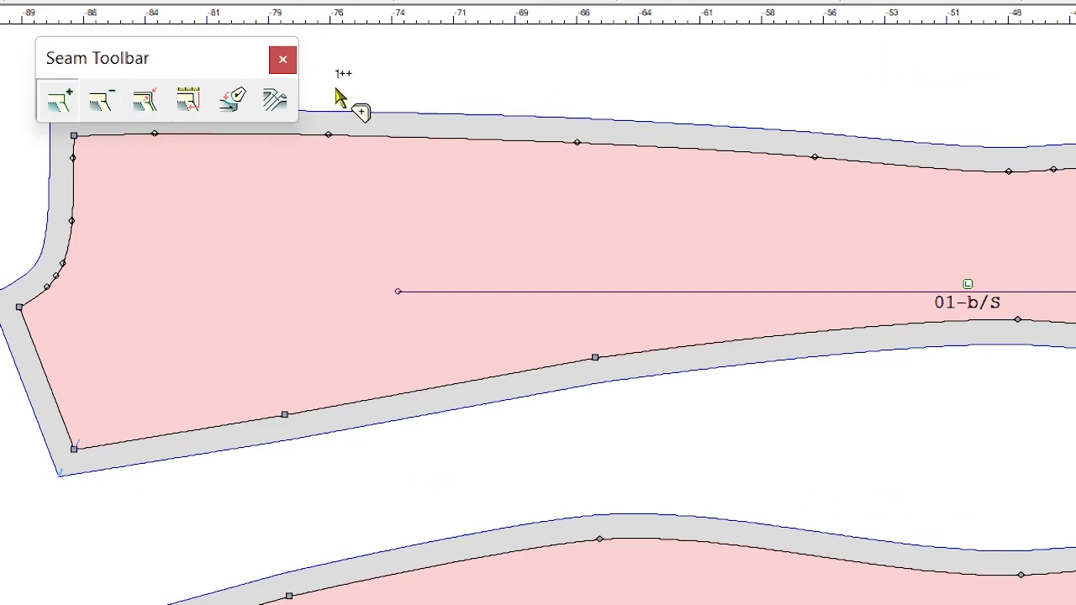
left_click(238, 110)
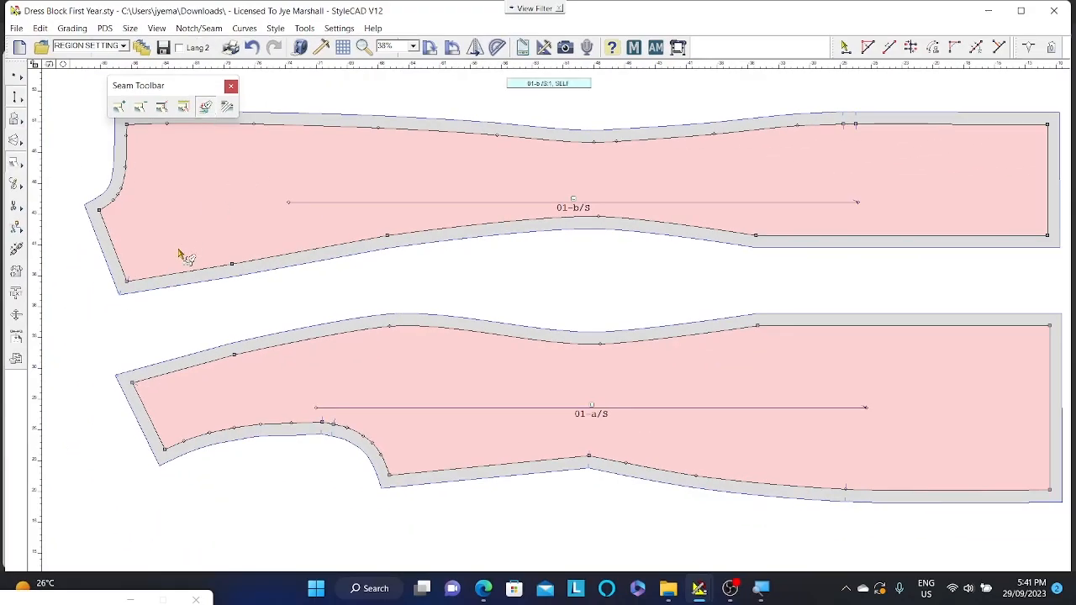
left_click_drag(174, 257, 198, 283)
left_click_drag(188, 360, 209, 370)
left_click_drag(303, 241, 348, 348)
left_click_drag(447, 226, 505, 353)
left_click_drag(649, 210, 727, 363)
left_click_drag(826, 240, 827, 227)
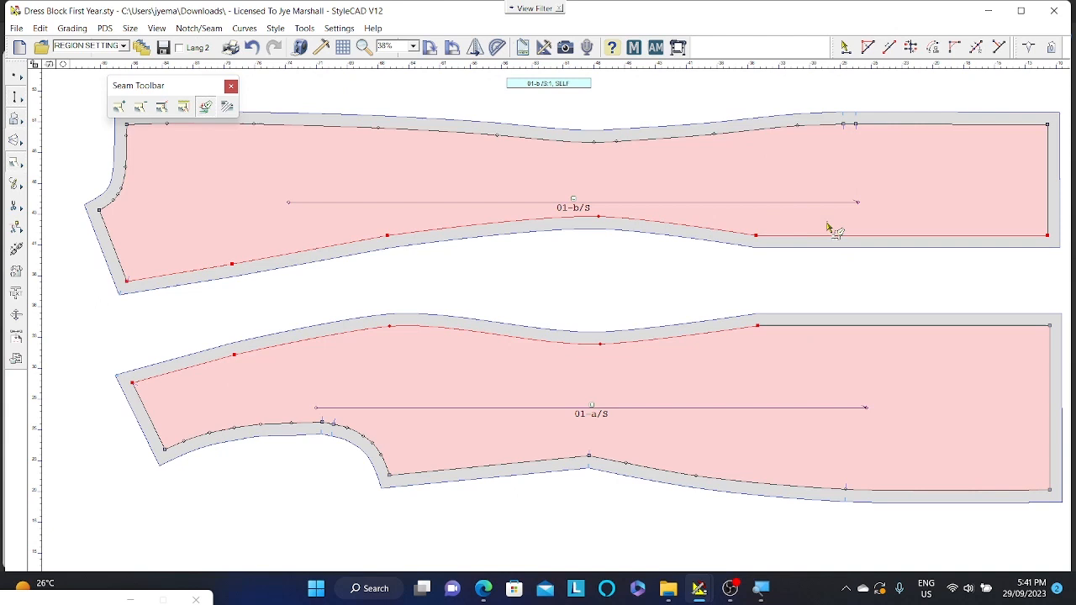
left_click(883, 328)
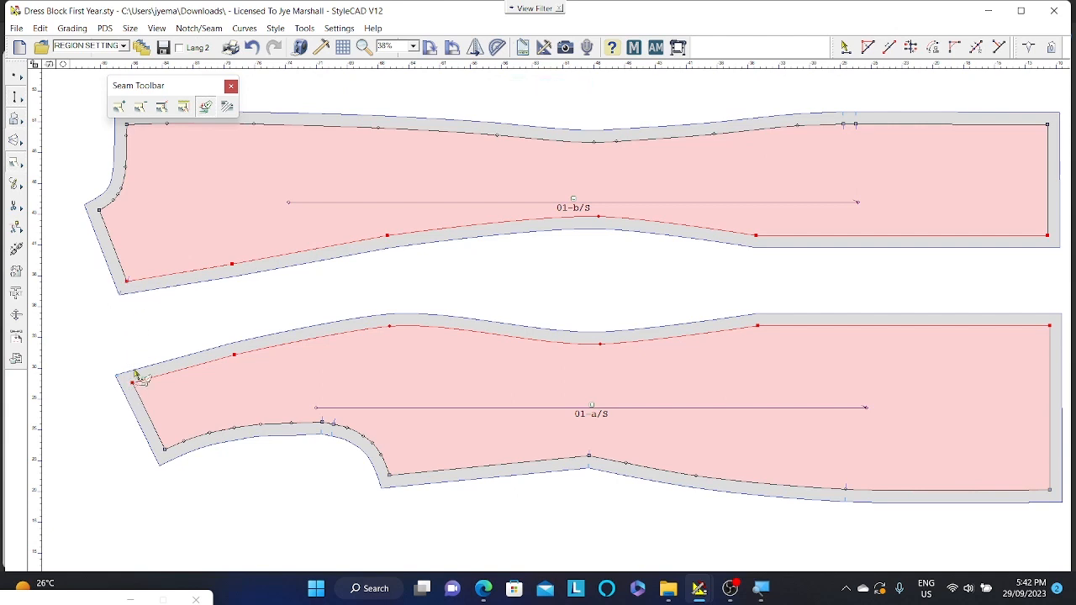
Match the shoulder end of the center panel's style line to side panel 01-a's, and move the comparison dialog clear of the pieces.
left_click(126, 284)
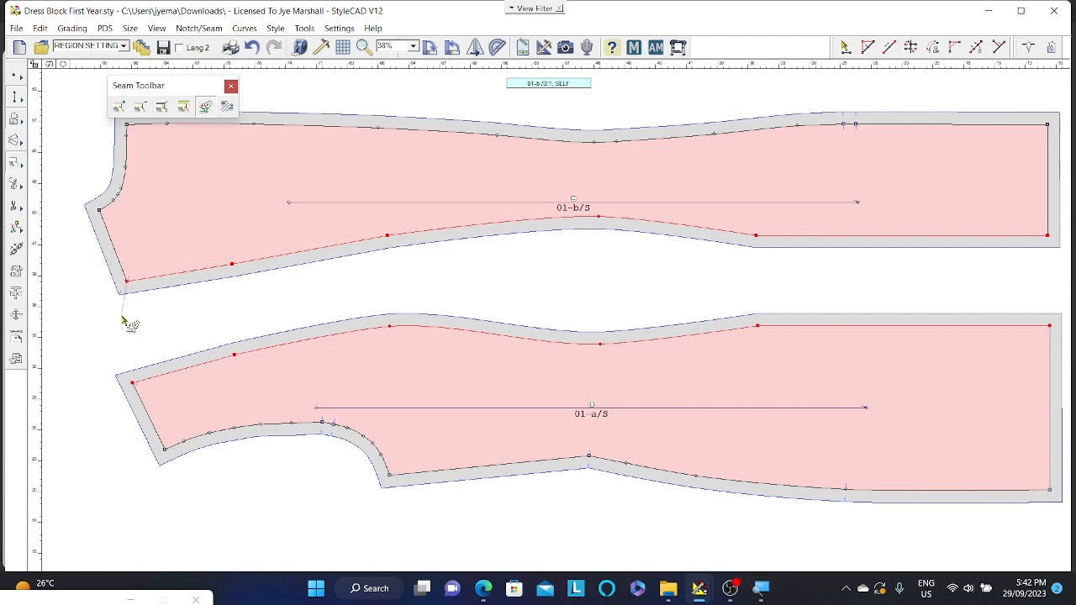
left_click(132, 384)
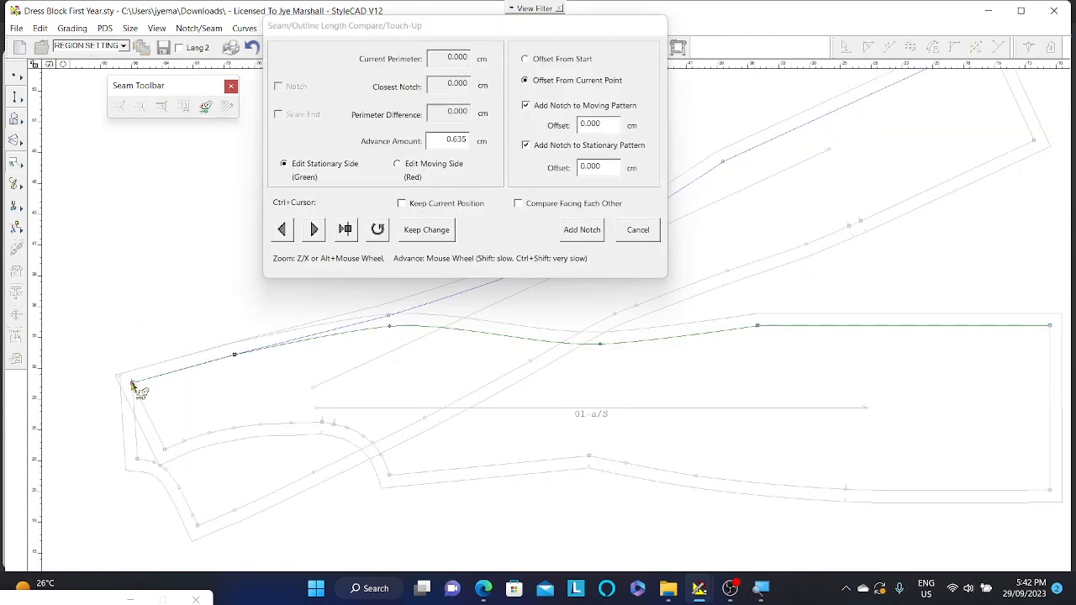
left_click_drag(396, 28, 1014, 13)
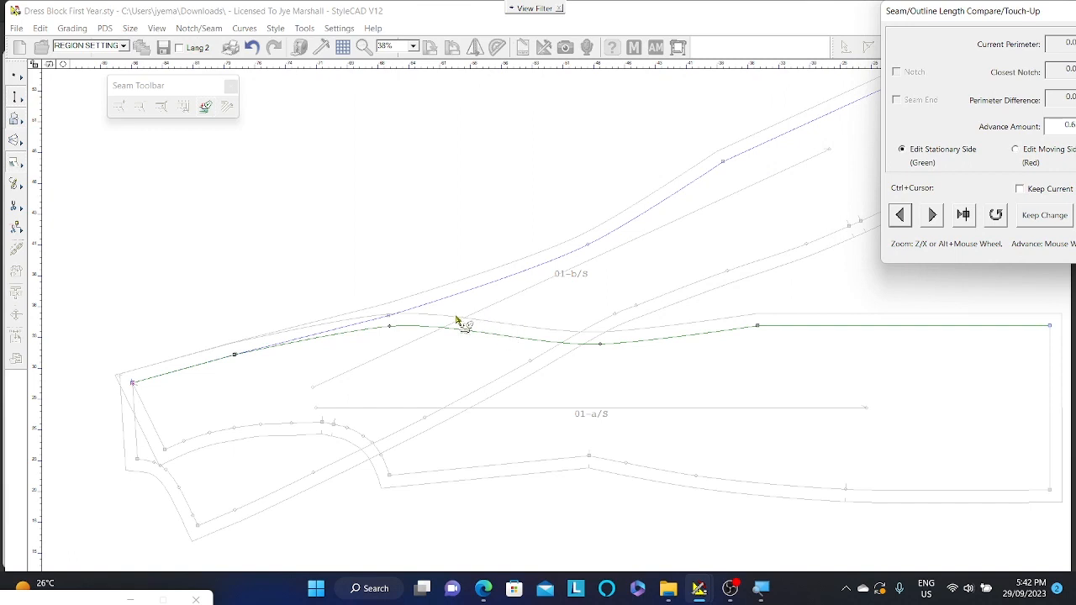
Walk center panel 01-b along side panel 01-a's style line from the shoulder to the hem and back, comparing the seam lengths.
scroll(432, 320, "up", 2)
scroll(404, 321, "up", 15)
scroll(496, 324, "up", 15)
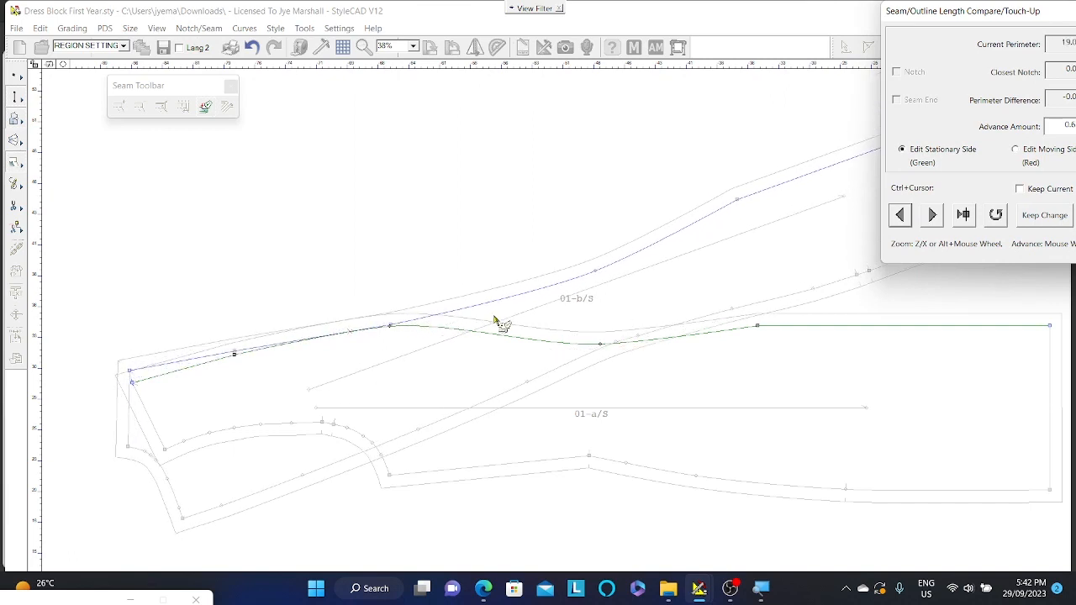
scroll(541, 328, "up", 15)
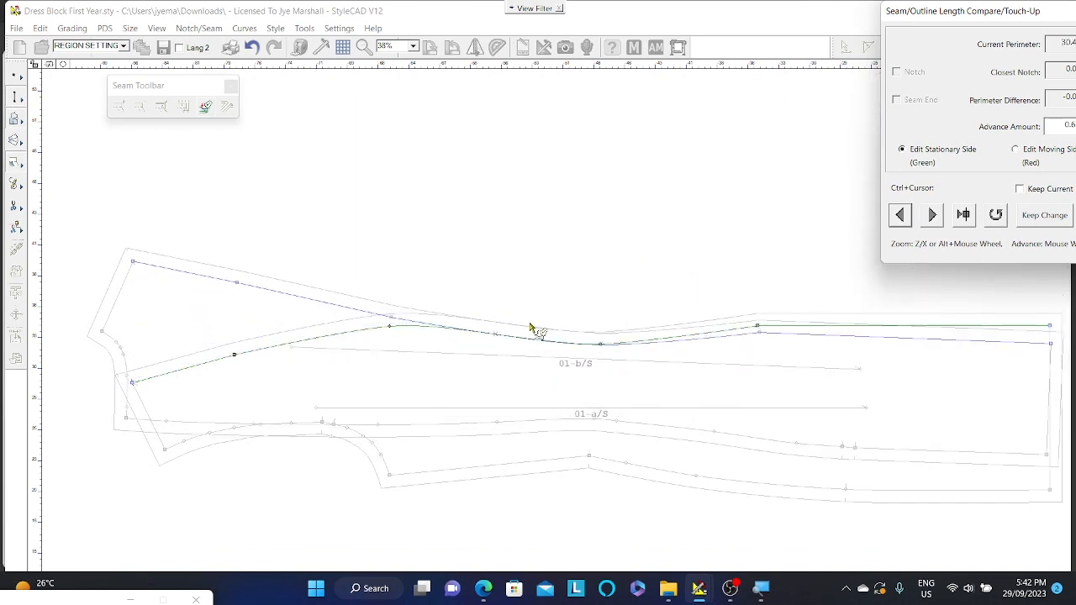
scroll(540, 328, "up", 12)
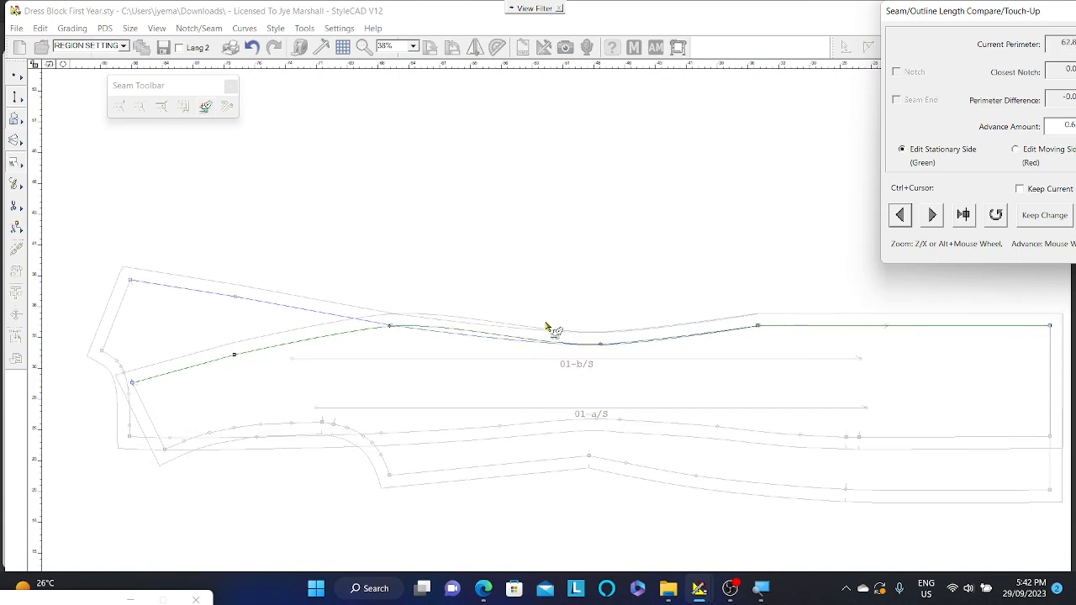
scroll(543, 304, "up", 1)
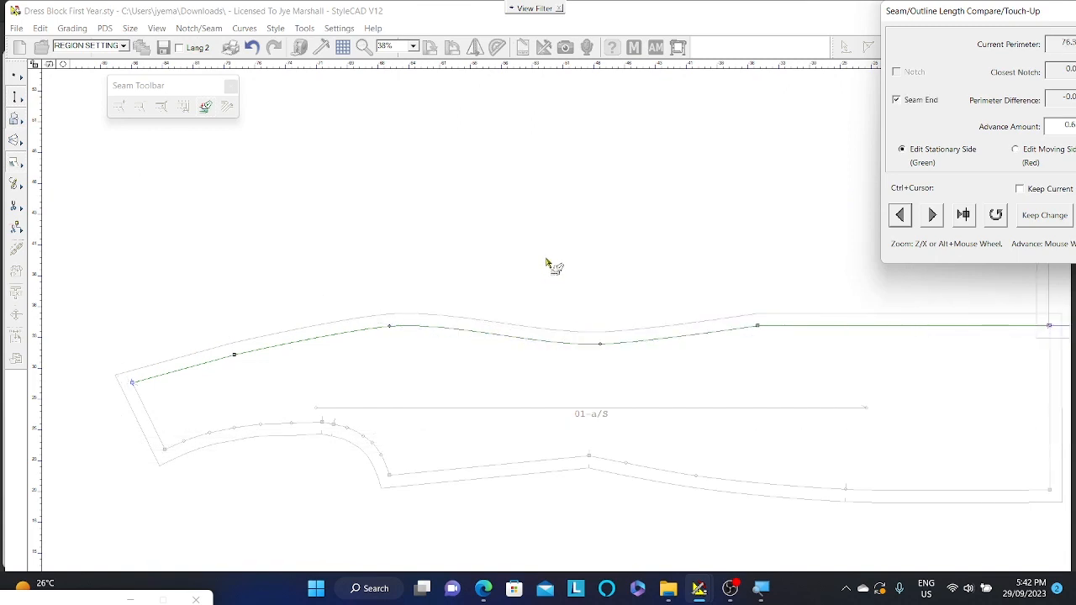
scroll(545, 259, "down", 1)
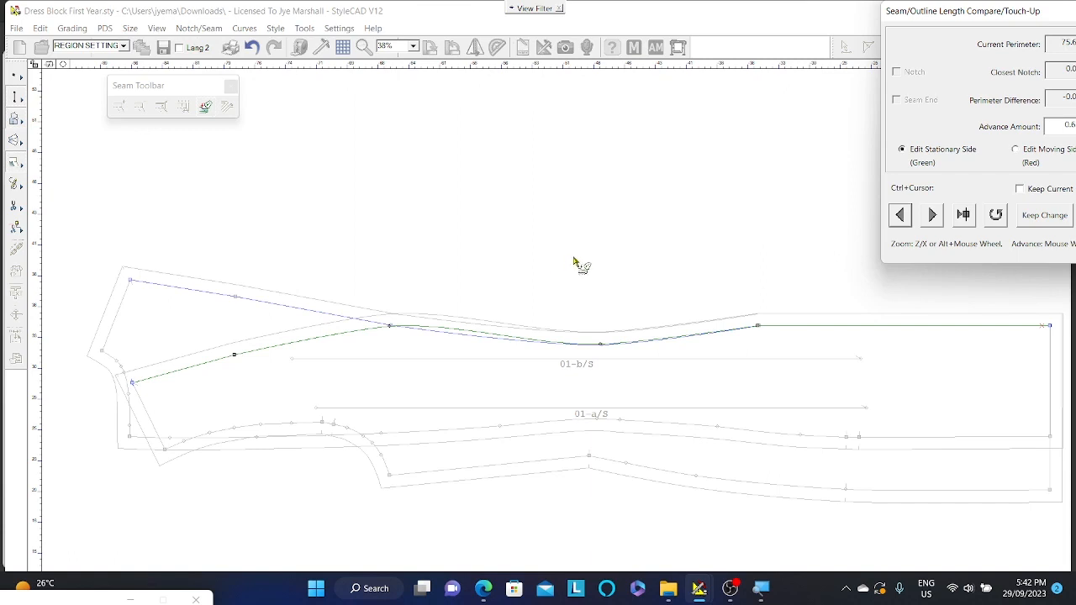
scroll(575, 260, "down", 1)
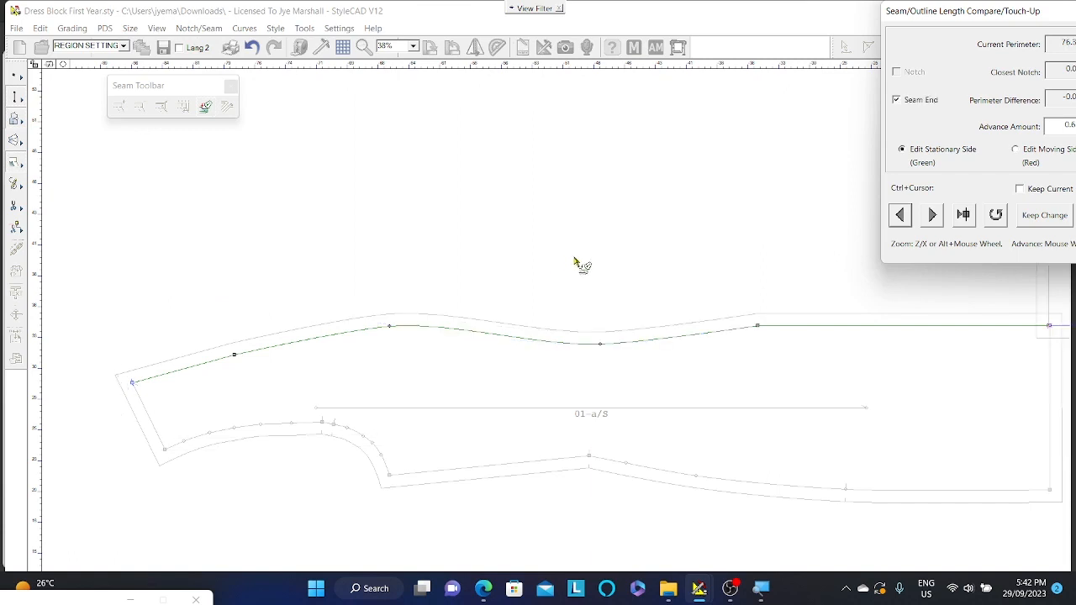
scroll(575, 261, "up", 1)
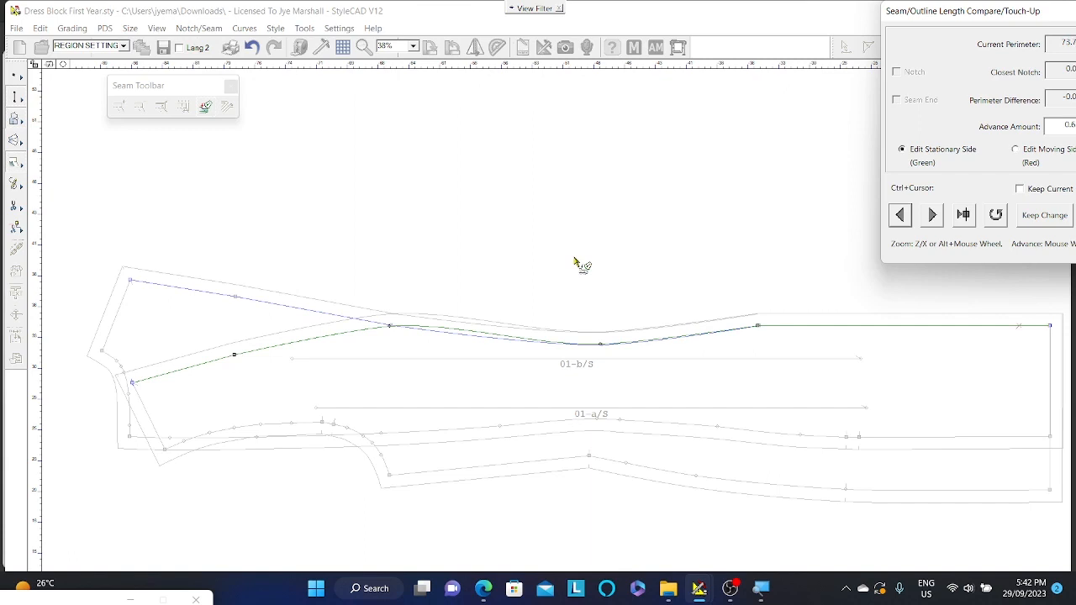
scroll(579, 270, "up", 20)
scroll(363, 257, "up", 20)
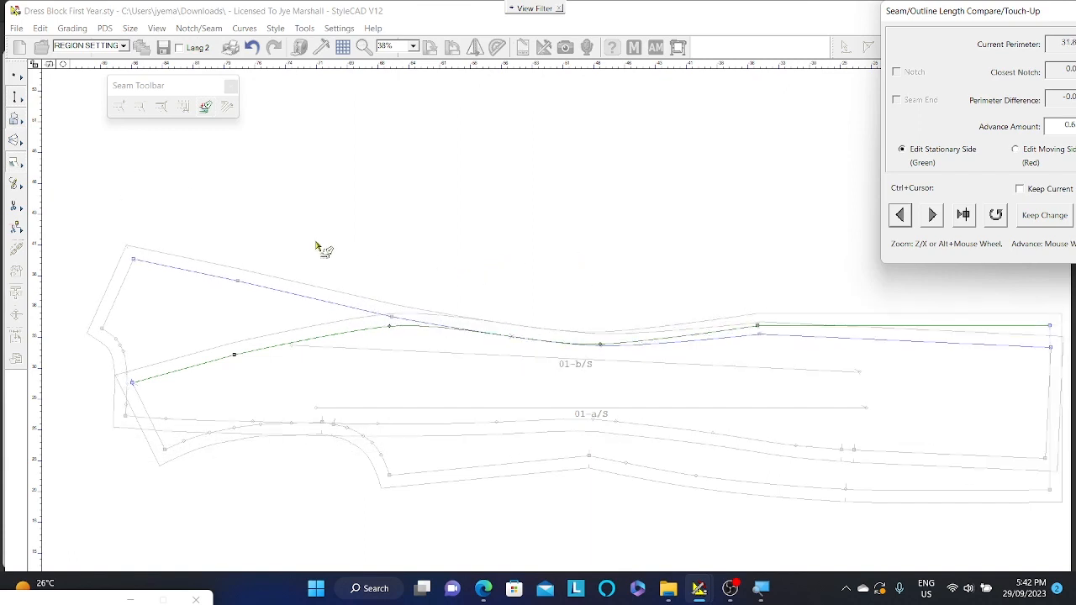
scroll(149, 266, "up", 18)
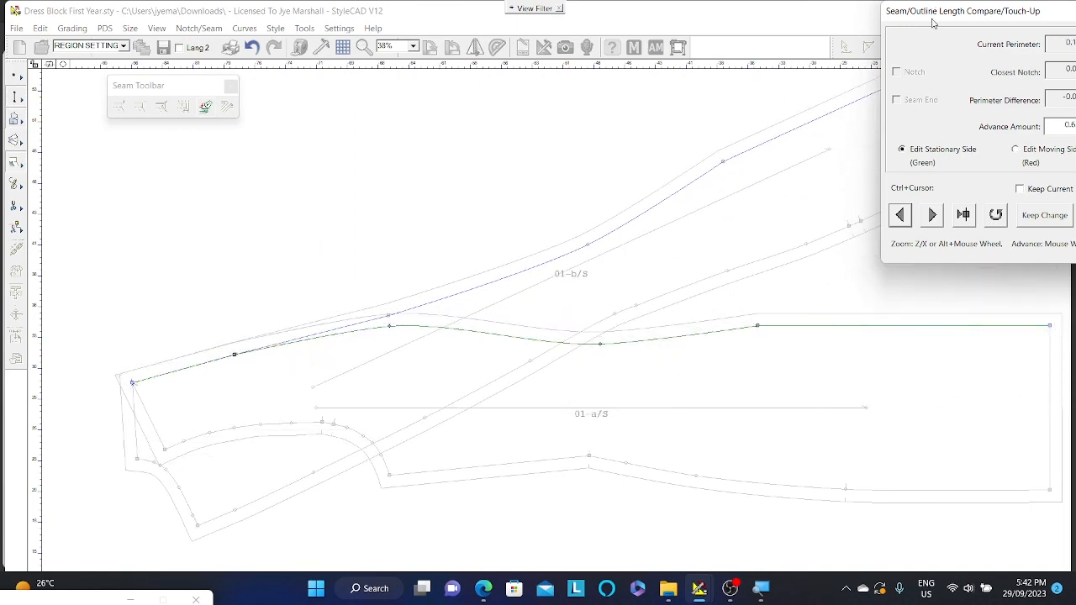
Examine the matched shoulder ends of the two panels' style lines up close, with the comparison dialog off the hem area.
left_click_drag(931, 23, 332, 23)
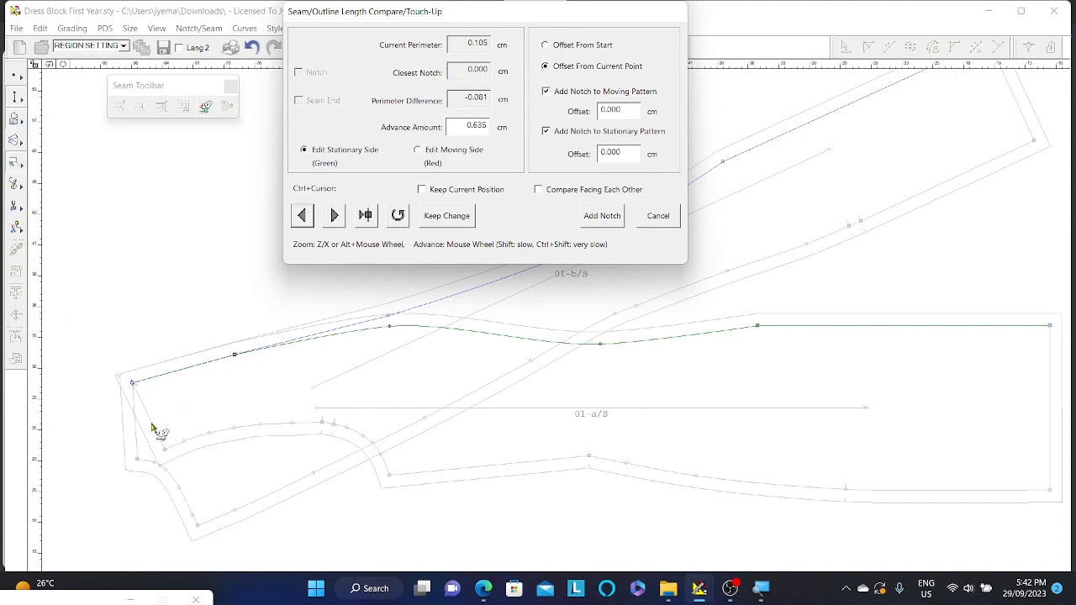
scroll(132, 396, "up", 3, "alt")
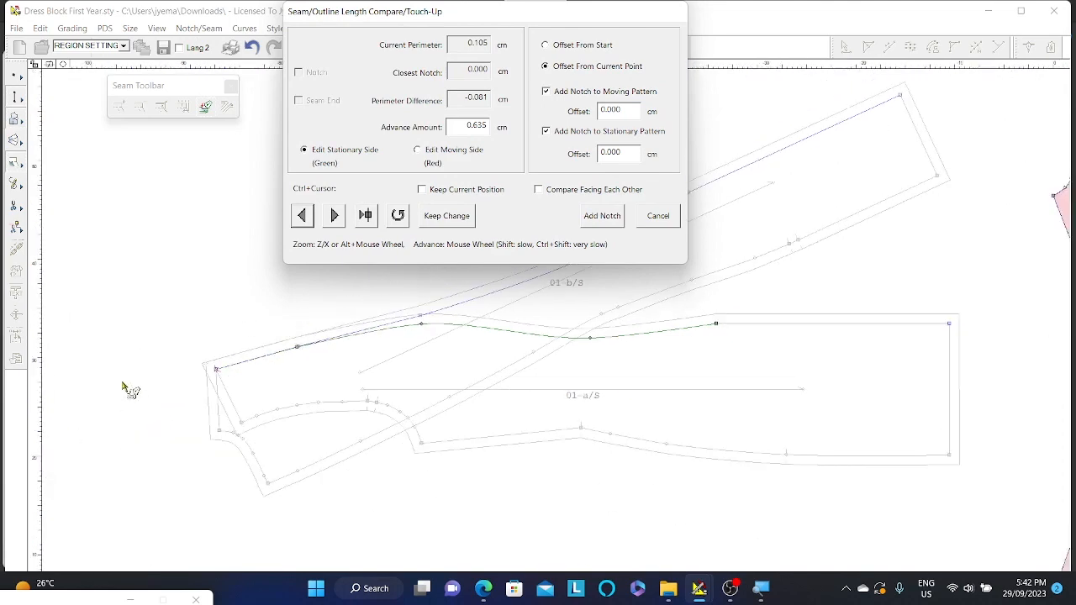
key("z")
middle_click_drag(132, 379, 781, 315)
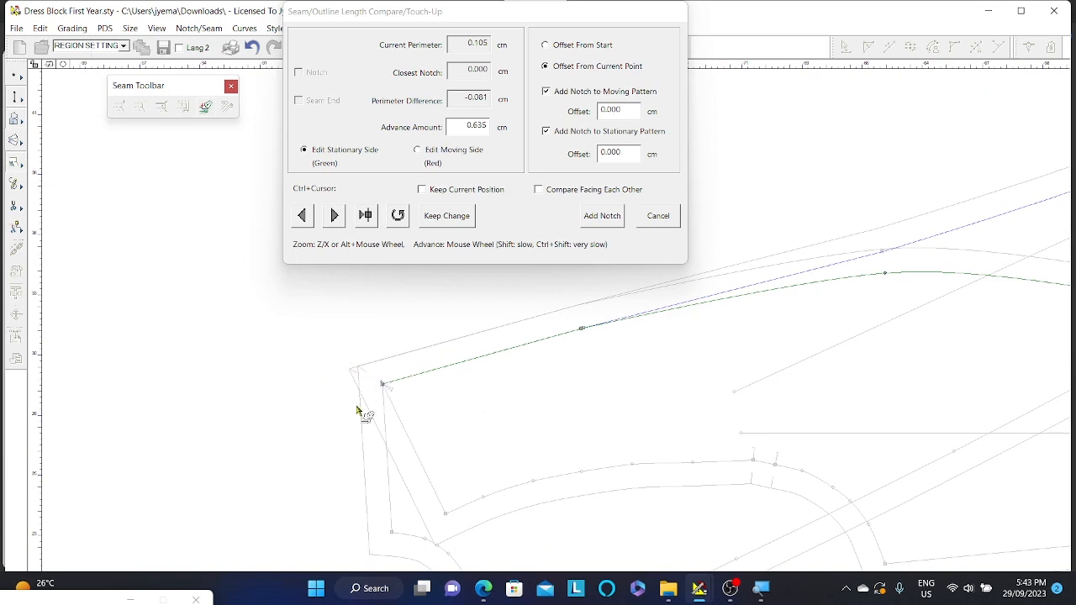
key("z")
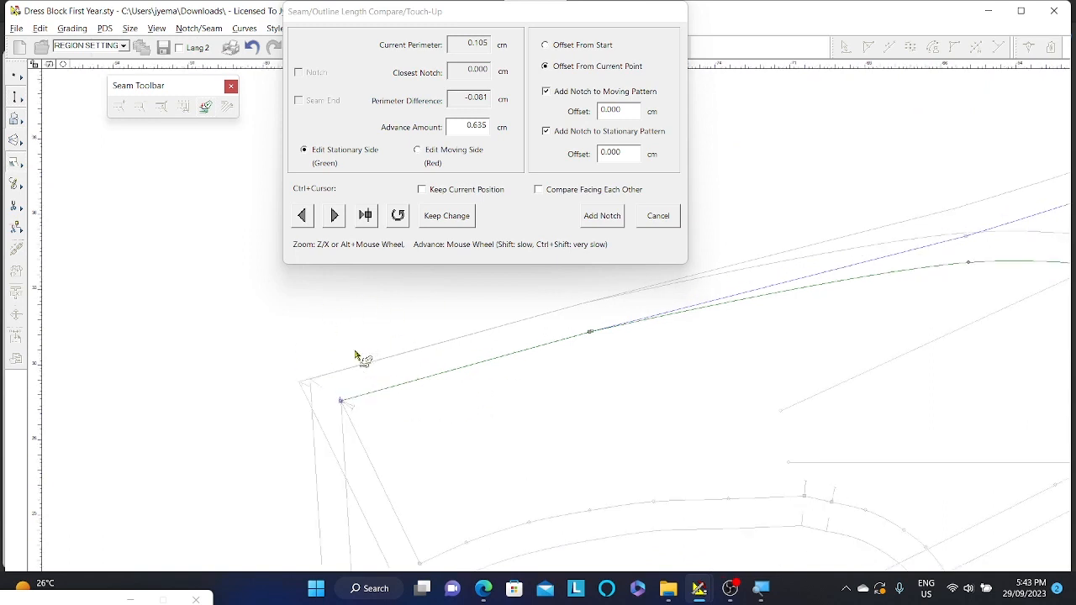
key("z")
middle_click_drag(319, 413, 412, 364)
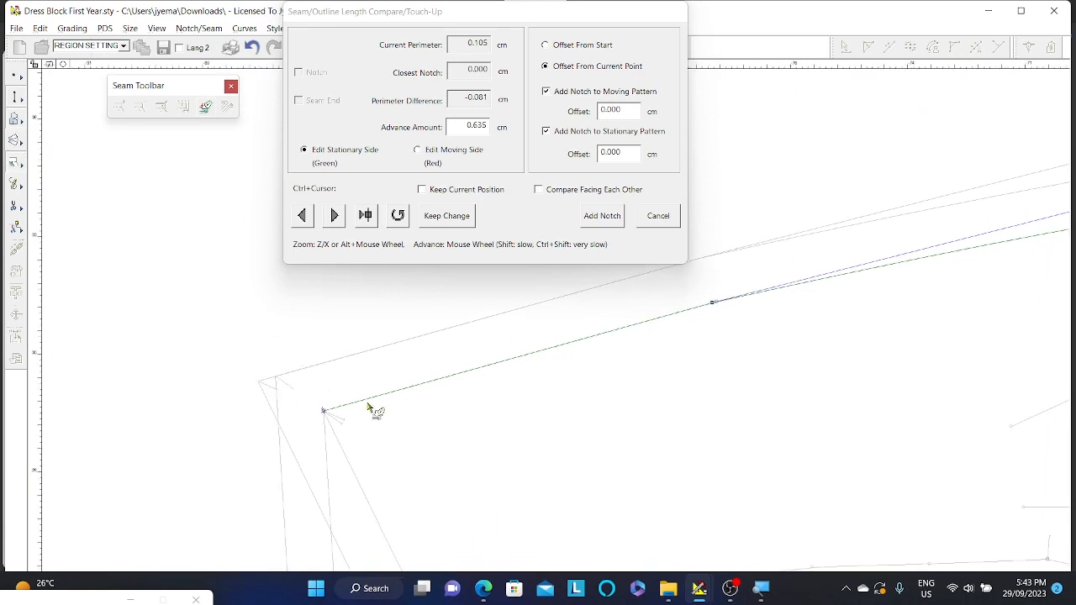
Walk center panel 01-b along side panel 01-a's style line again from the shoulder past the hip point, checking how the curves meet.
scroll(332, 409, "up", 5)
scroll(336, 401, "up", 20)
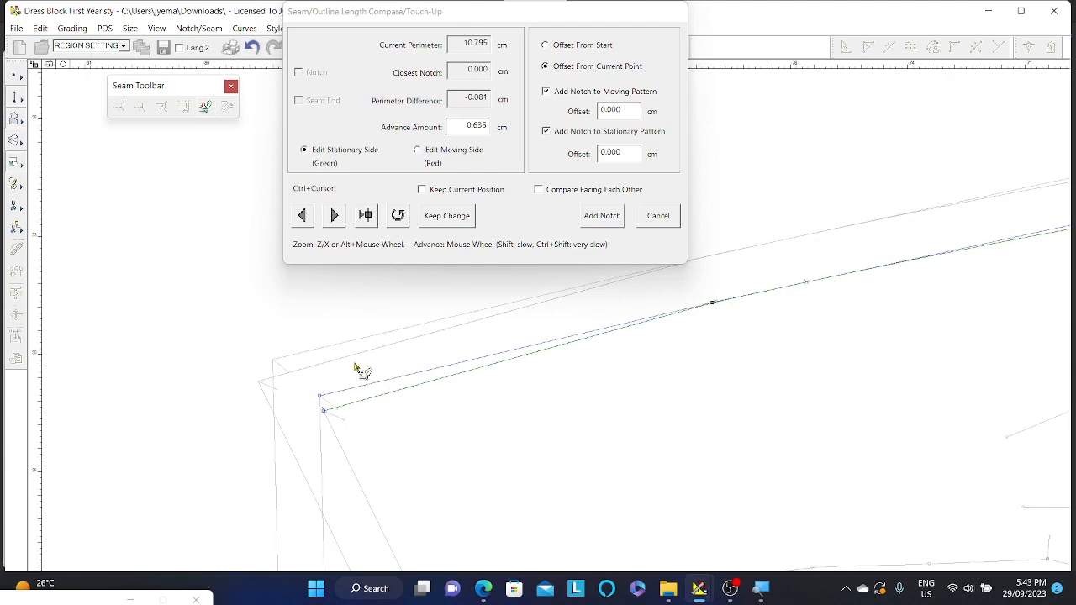
scroll(367, 370, "up", 20)
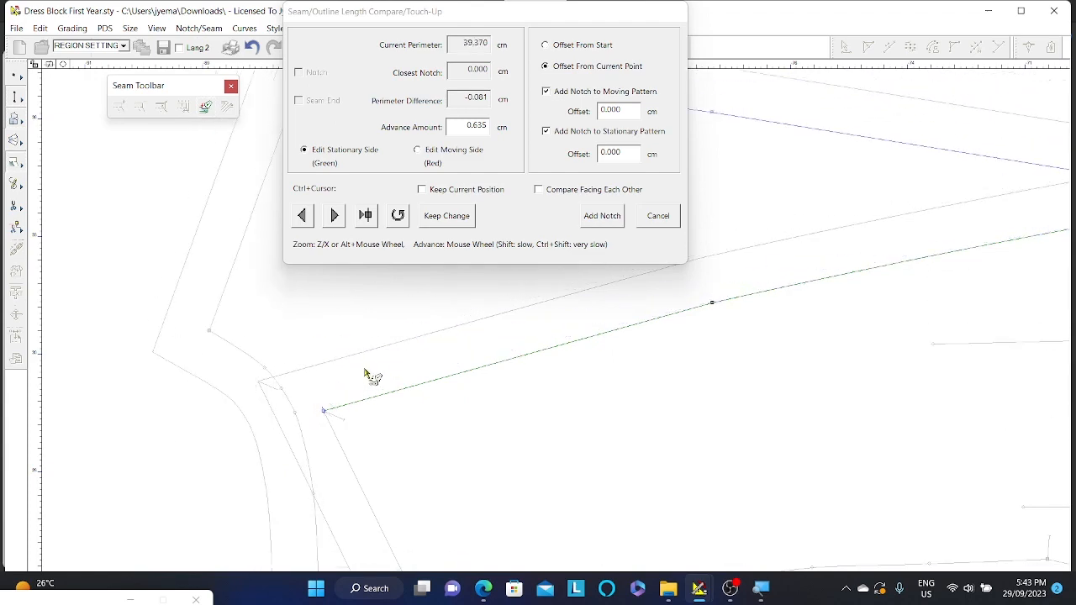
middle_click_drag(626, 321, 629, 349)
scroll(628, 343, "up", 5, "alt")
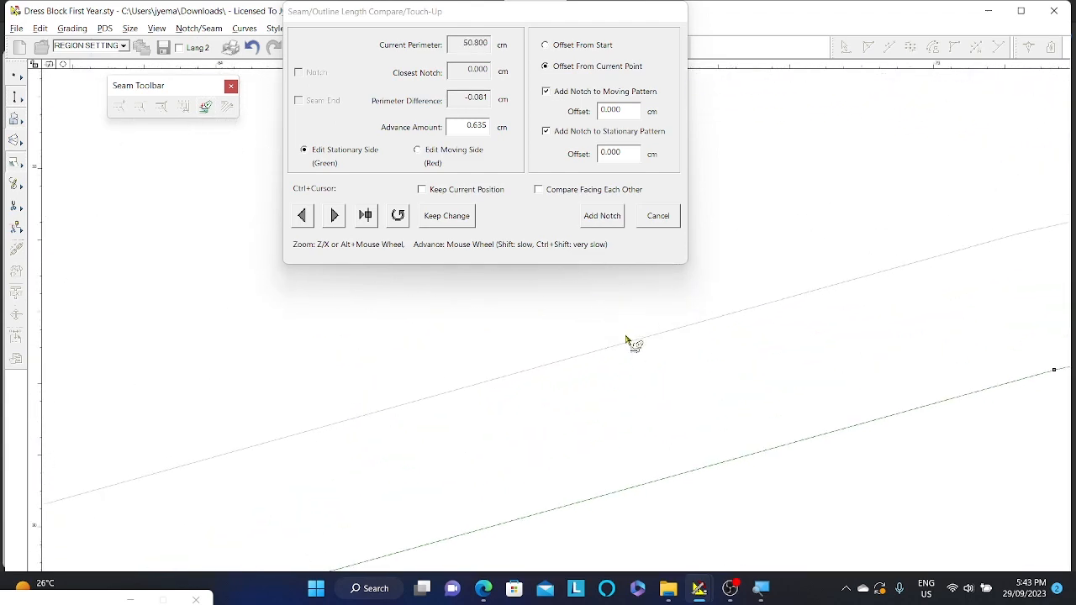
scroll(642, 337, "down", 16, "alt")
scroll(714, 343, "down", 2, "alt")
scroll(744, 316, "up", 7, "alt")
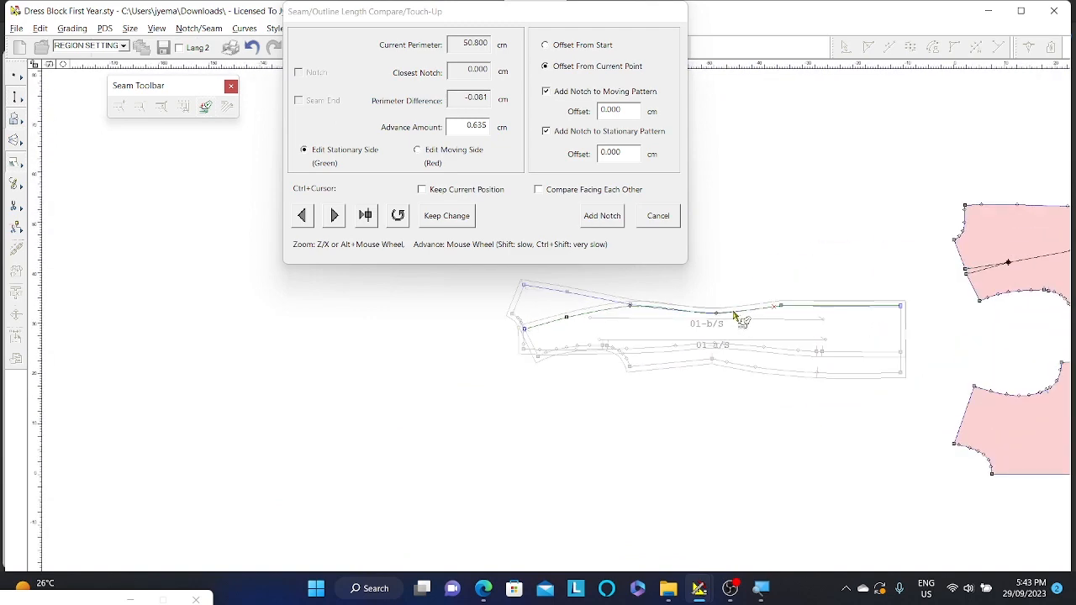
middle_click_drag(872, 313, 432, 365)
scroll(883, 351, "up", 16)
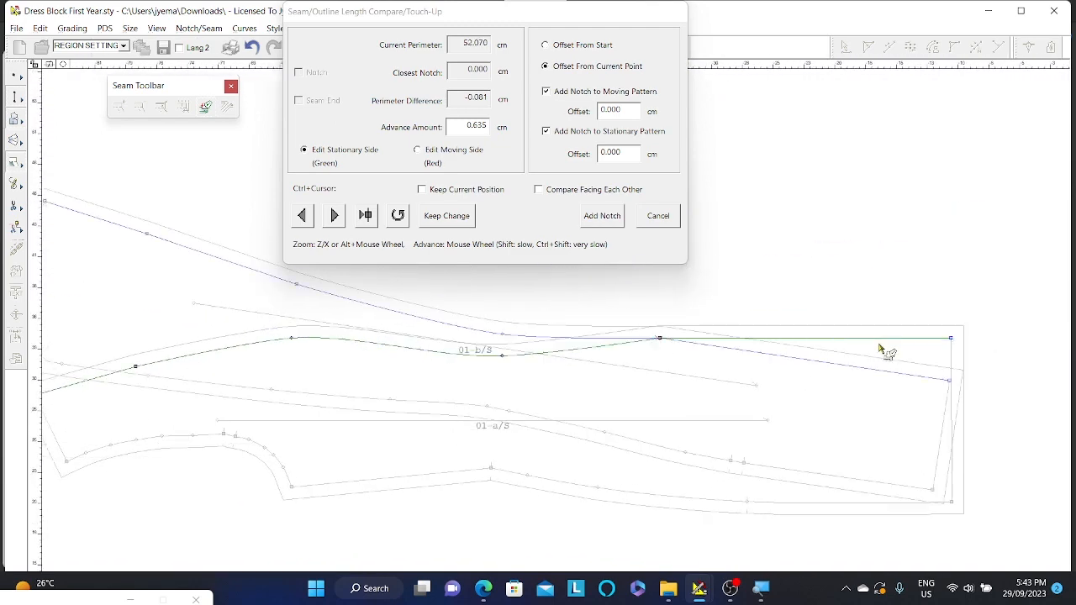
scroll(910, 343, "up", 16)
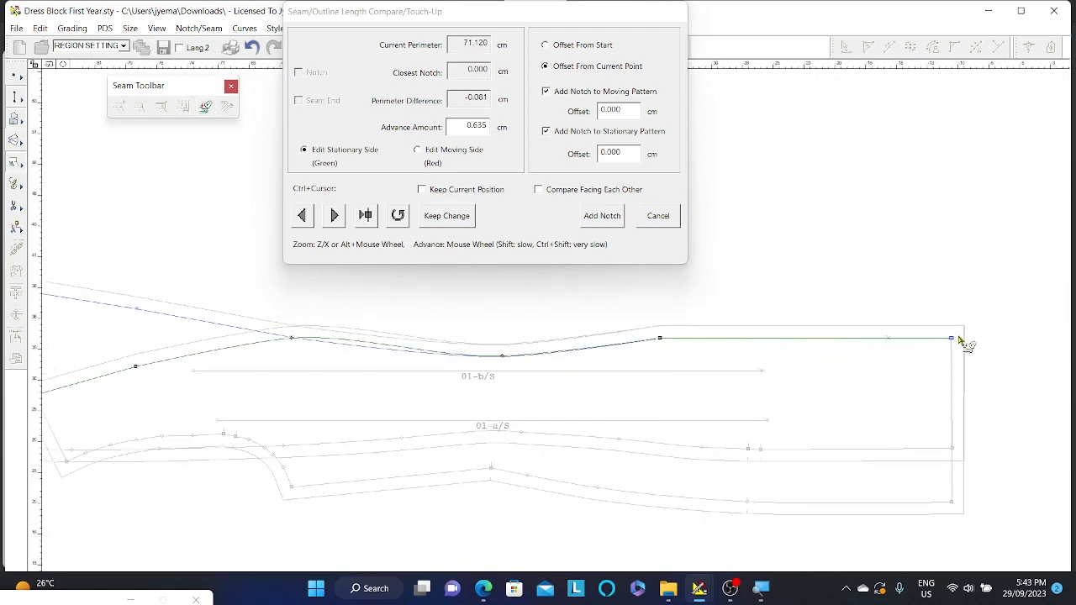
Extend the style-line end of side panel 01-a beyond the hem and keep the change.
key("z")
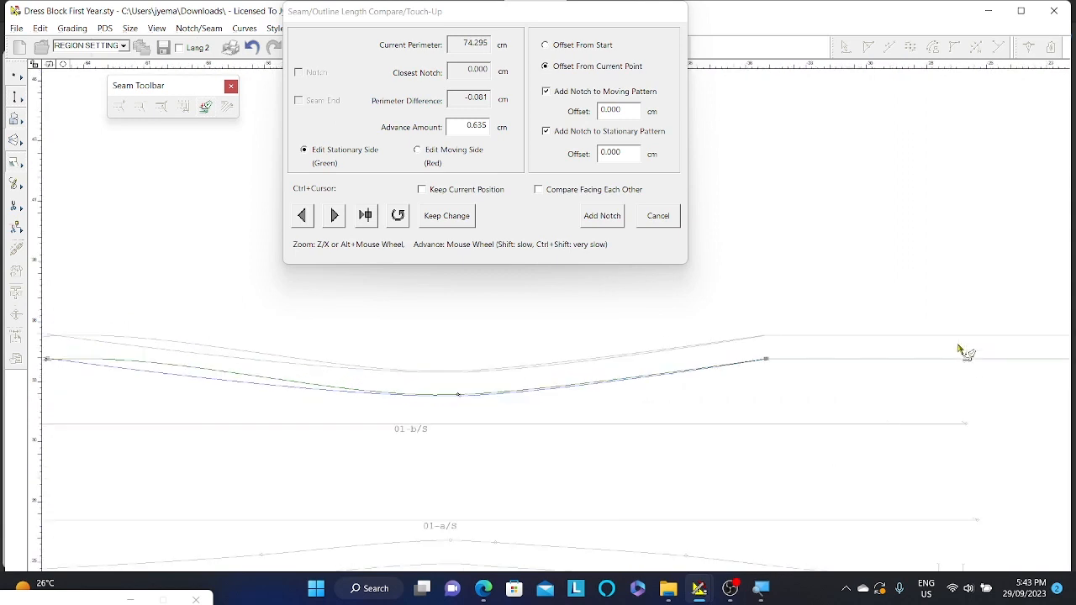
middle_click_drag(964, 351, 249, 319)
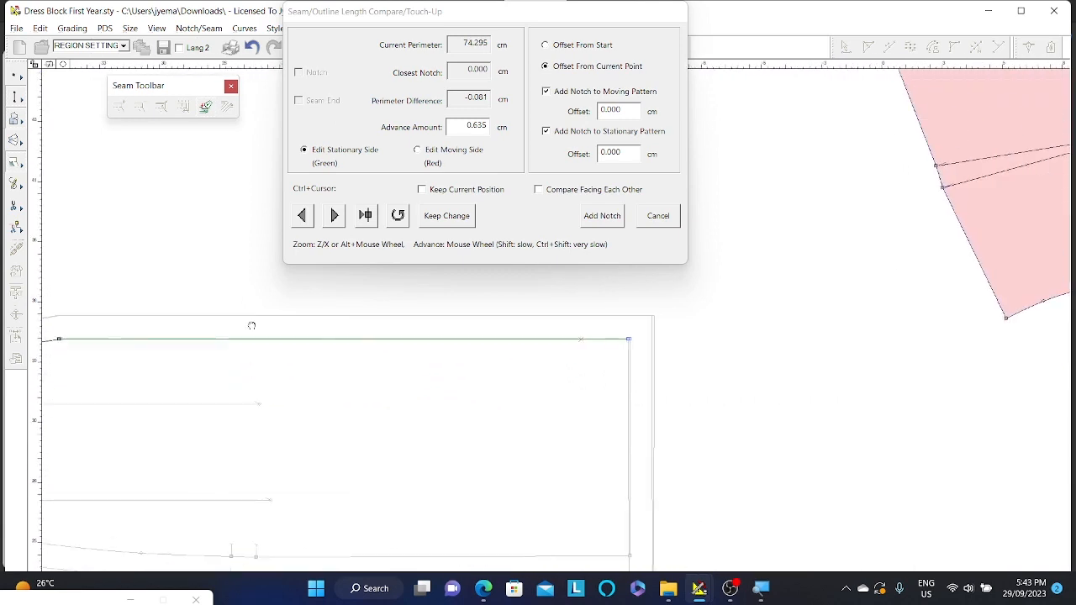
left_click(628, 340)
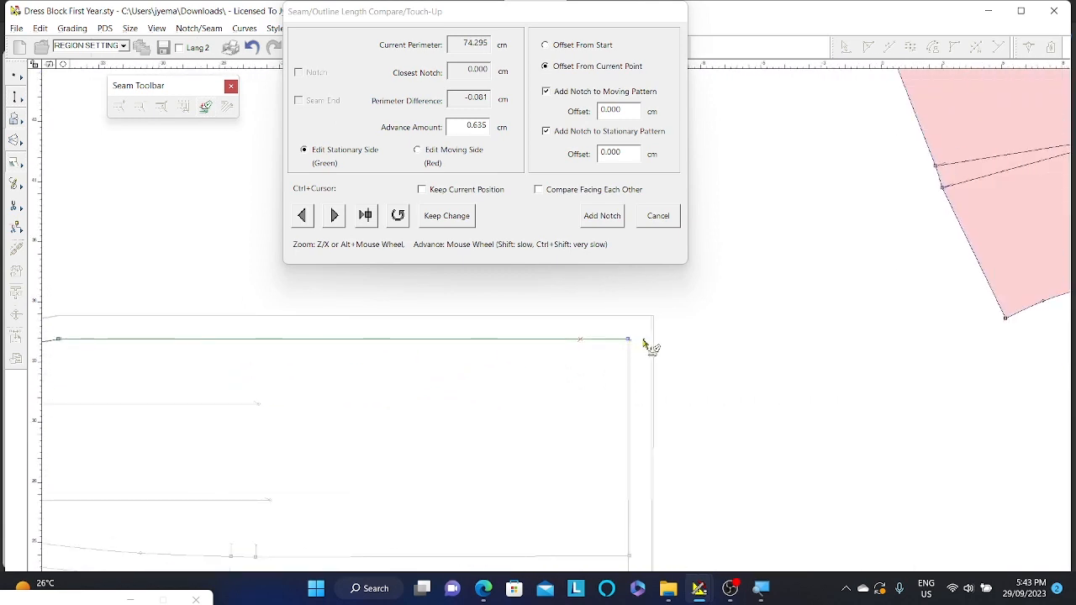
left_click(742, 343)
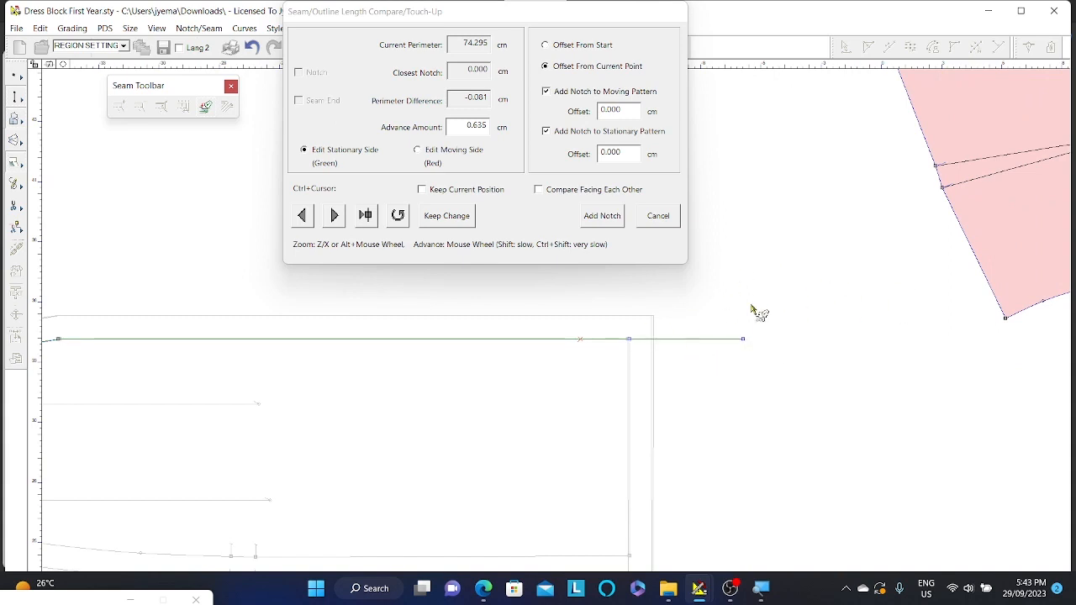
left_click(445, 216)
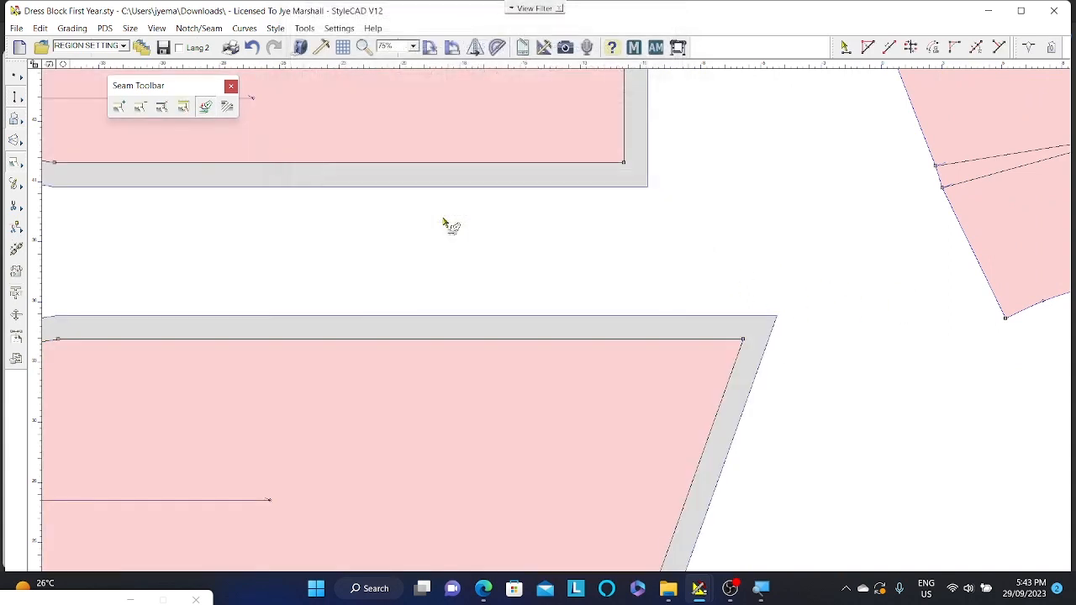
Undo the side panel's hem extension and the seam allowances on both back panels.
scroll(553, 326, "down", 3)
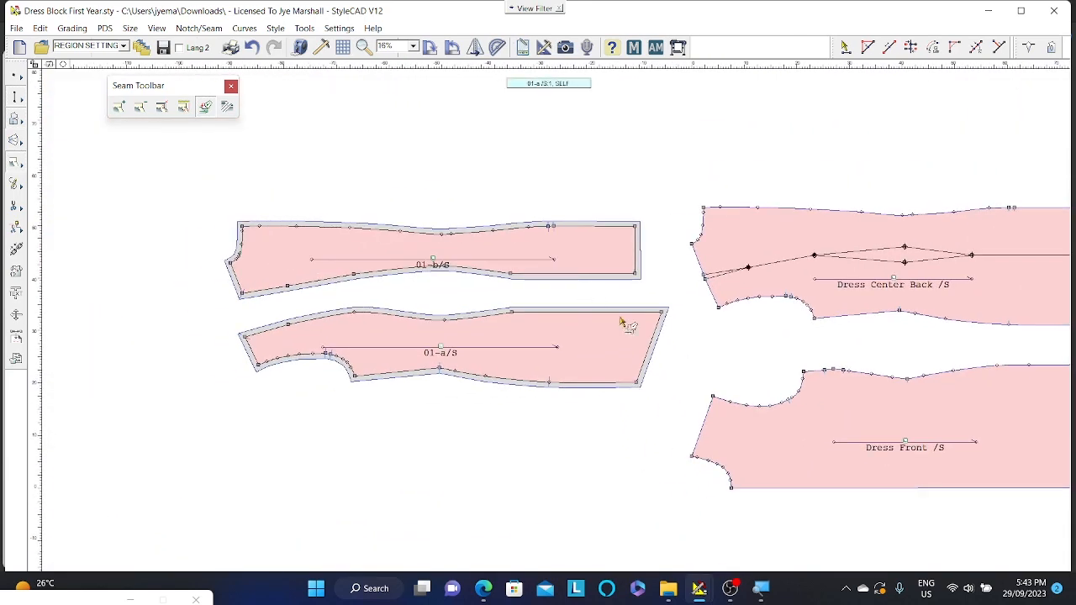
key("ctrl+z")
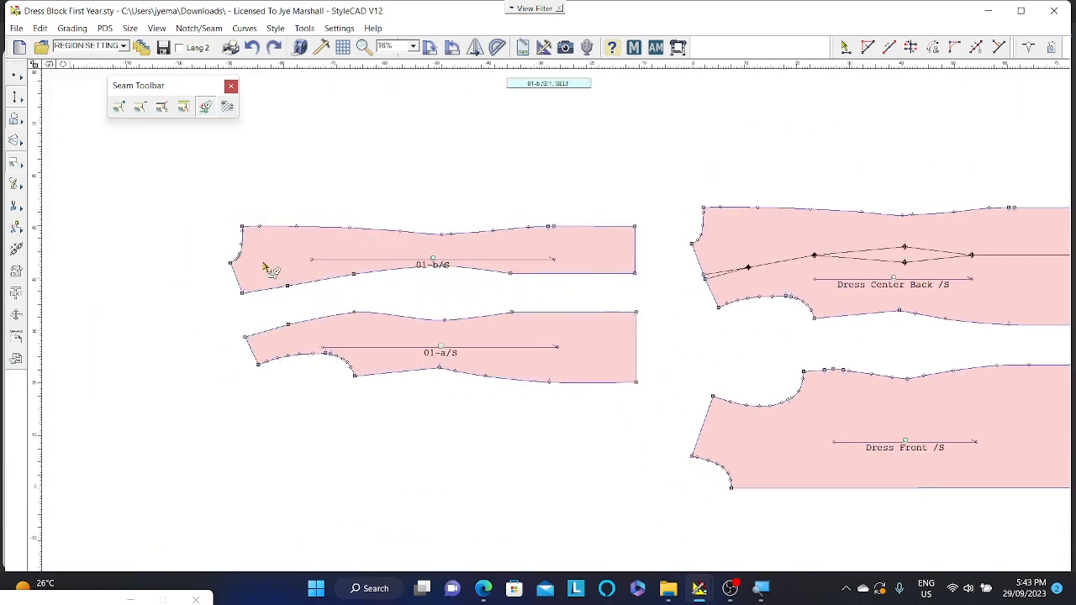
Restart Pattern Walking on both panels' style lines from the shoulder end, and move the comparison dialog clear of the pieces.
left_click_drag(263, 264, 620, 329)
left_click(245, 339)
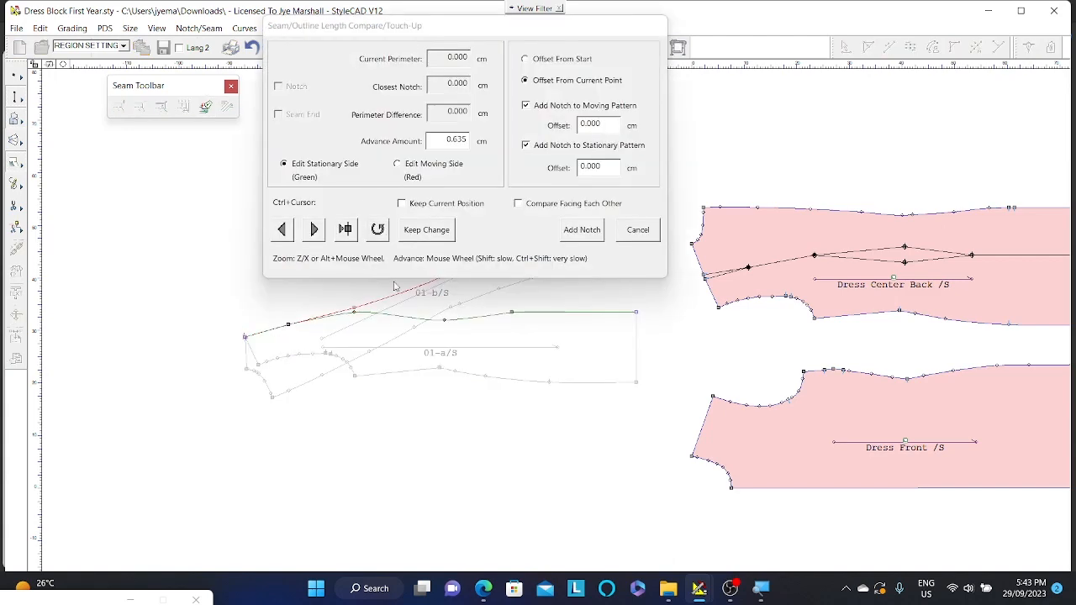
left_click_drag(451, 34, 805, 44)
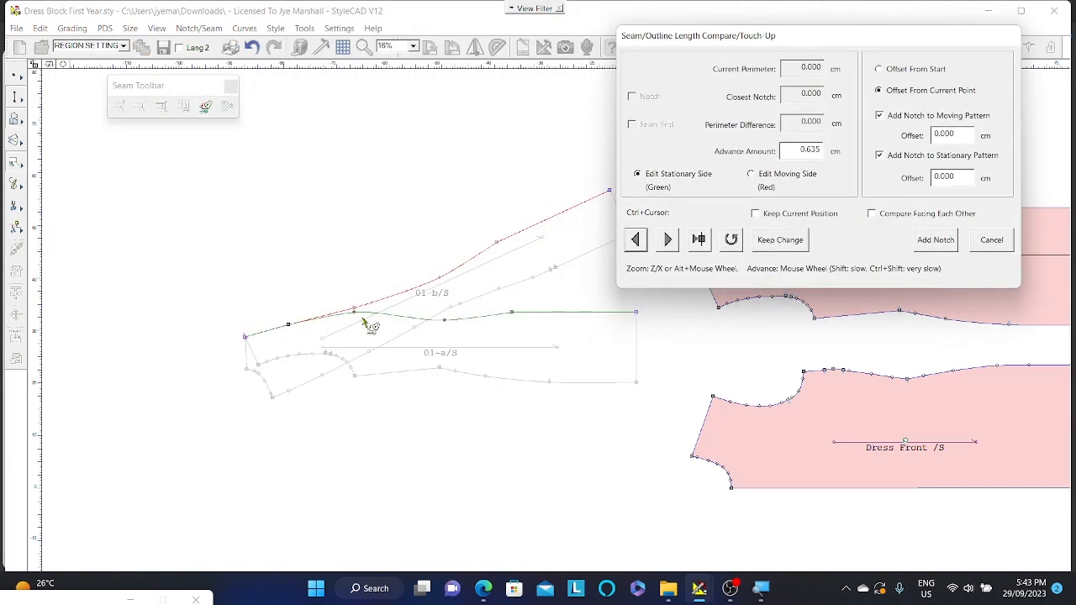
Walk center panel 01-b to the upper style-line point about 21.6 cm from the shoulder and add matching notches to both panels.
scroll(383, 320, "down", 15)
scroll(395, 304, "down", 20)
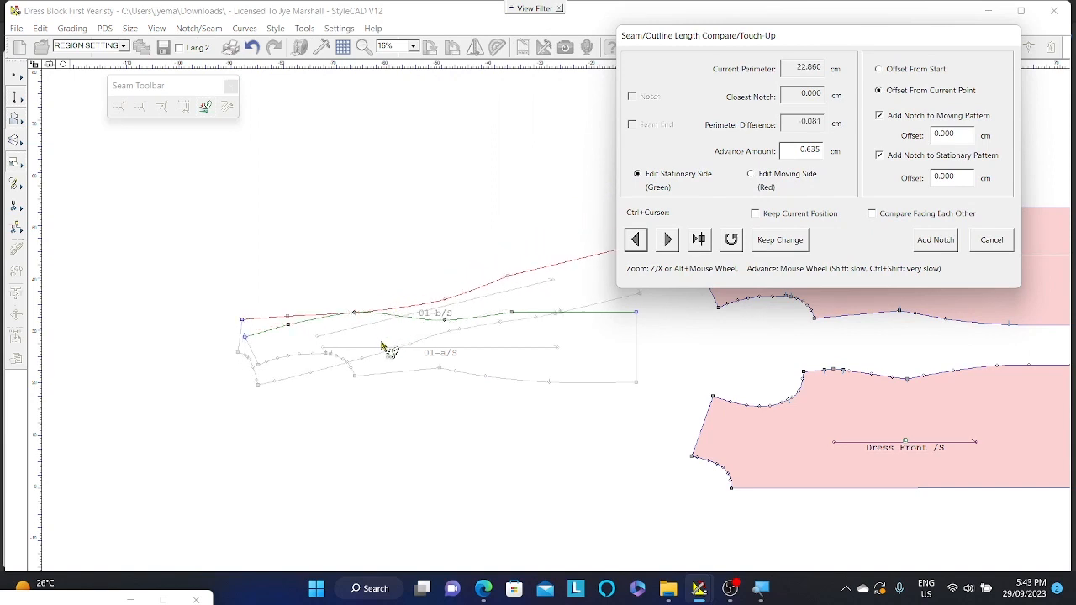
scroll(382, 338, "up", 12)
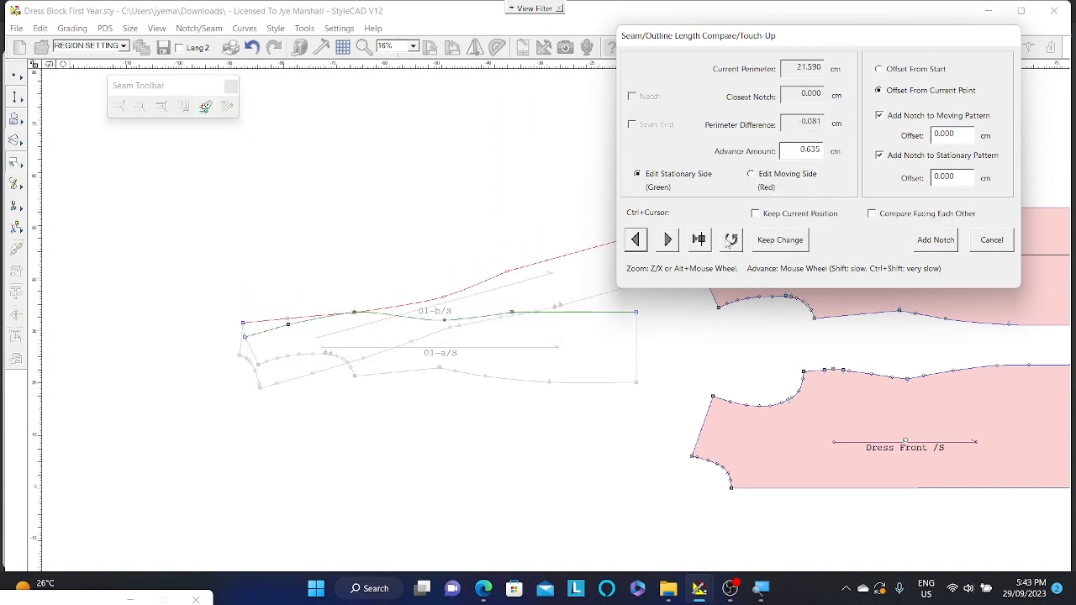
left_click_drag(796, 41, 725, 36)
scroll(312, 305, "up", 3, "alt")
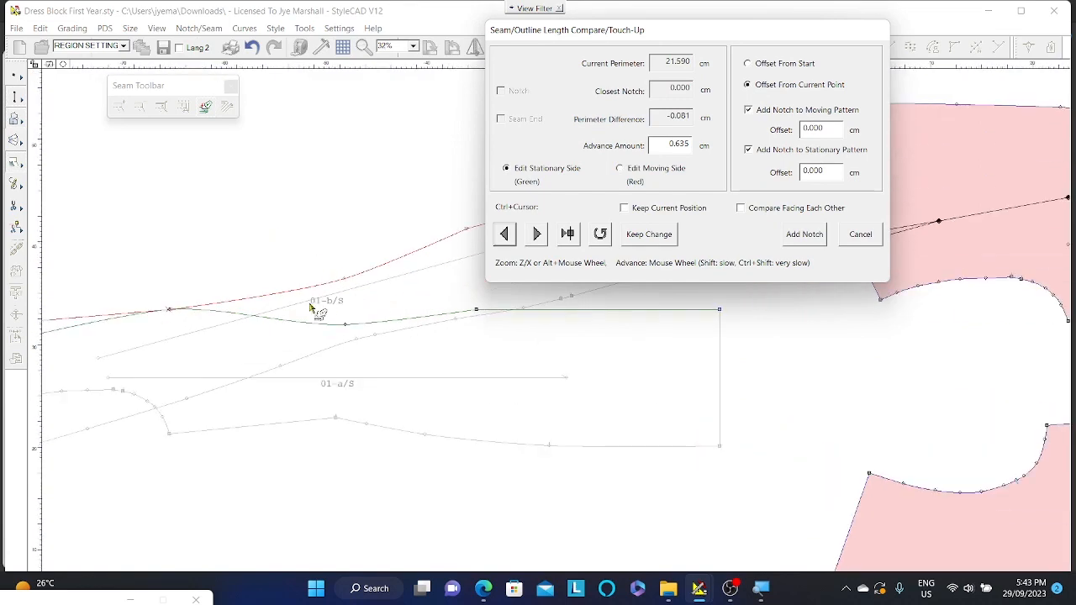
middle_click_drag(311, 303, 536, 330)
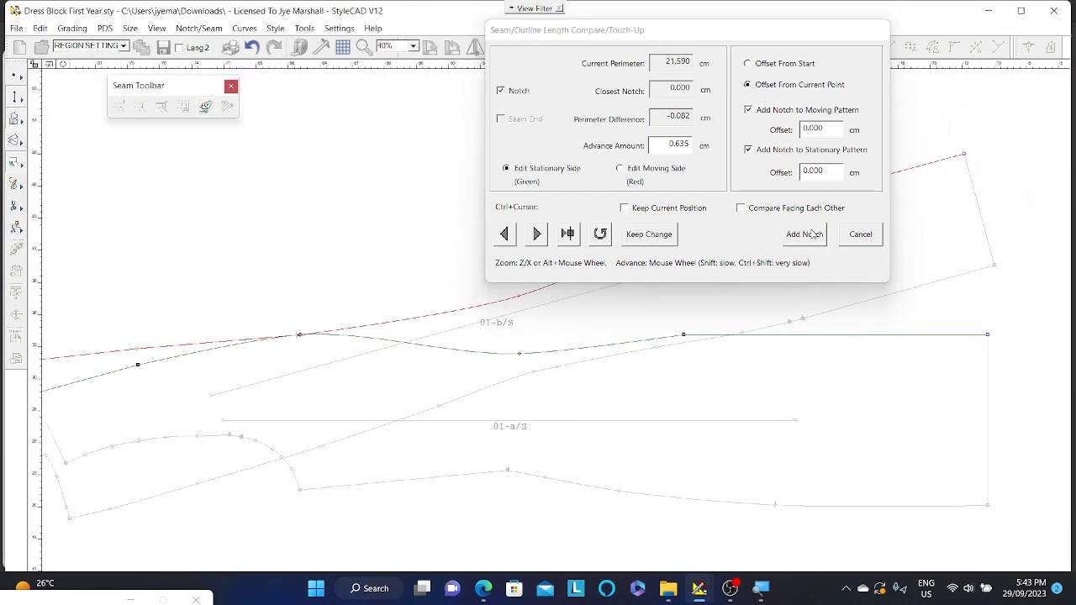
Walk on to the waist point about 39.4 cm along the style line and add matching notches to both panels.
scroll(370, 367, "down", 20)
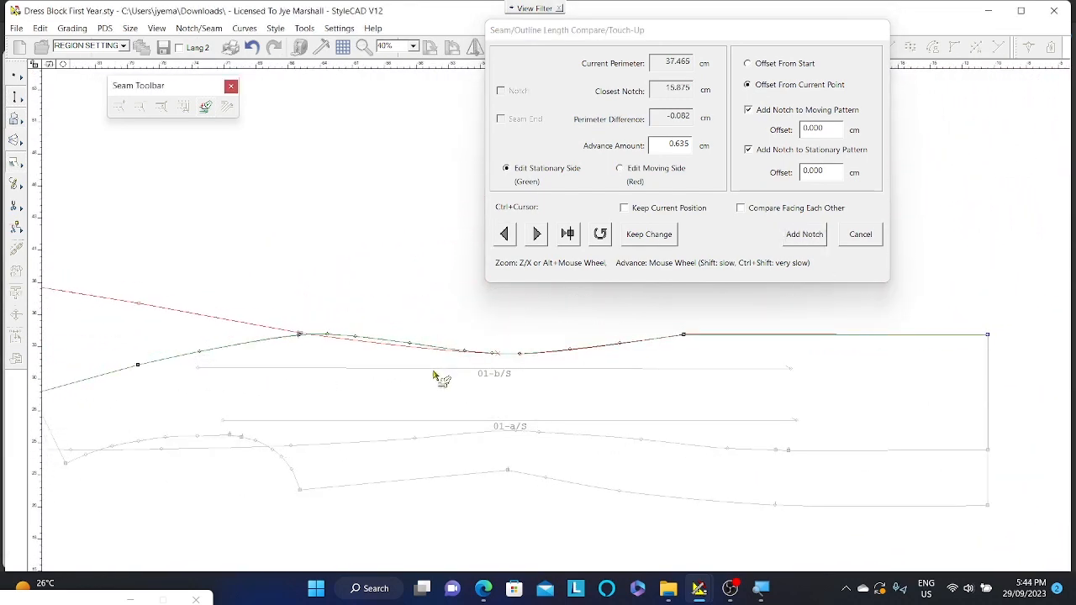
scroll(436, 376, "down", 3)
scroll(804, 379, "down", 7)
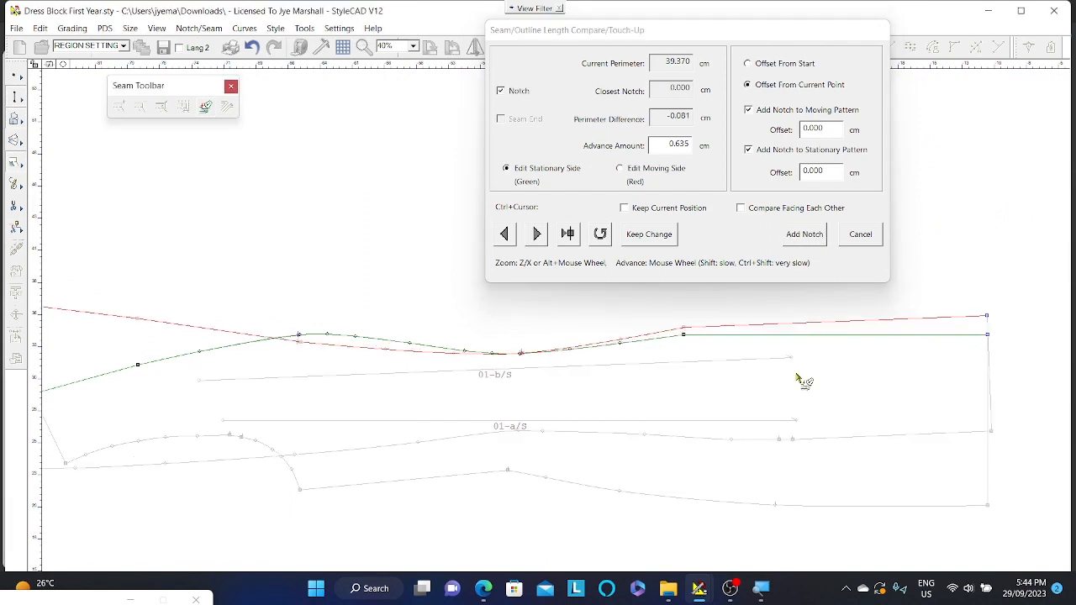
Add matching notches at the hip point about 52.1 cm along the style line and keep the walking changes.
scroll(765, 396, "down", 13)
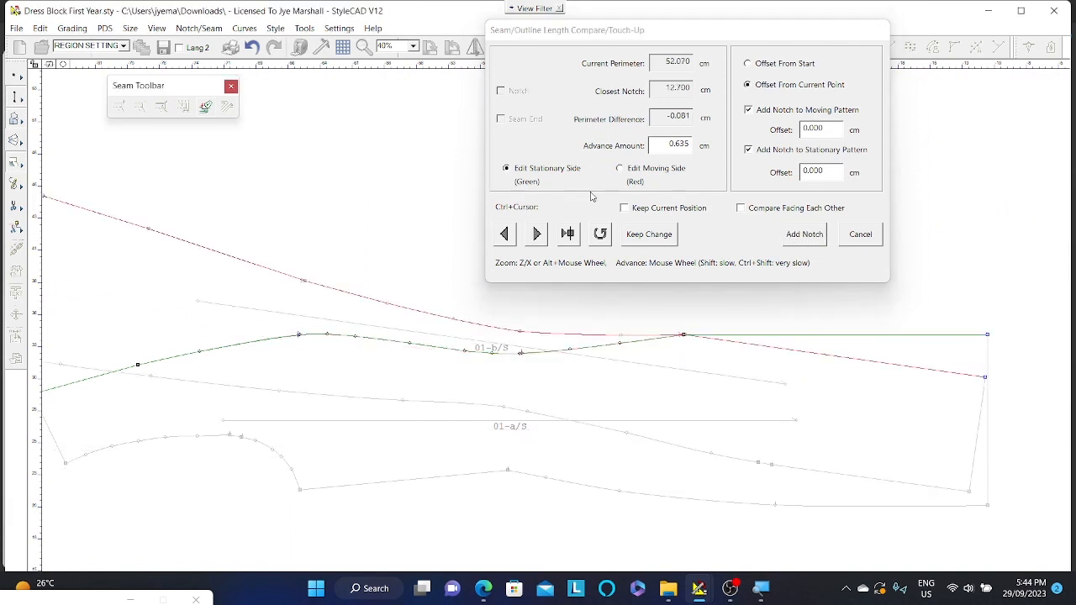
left_click(794, 236)
left_click(647, 234)
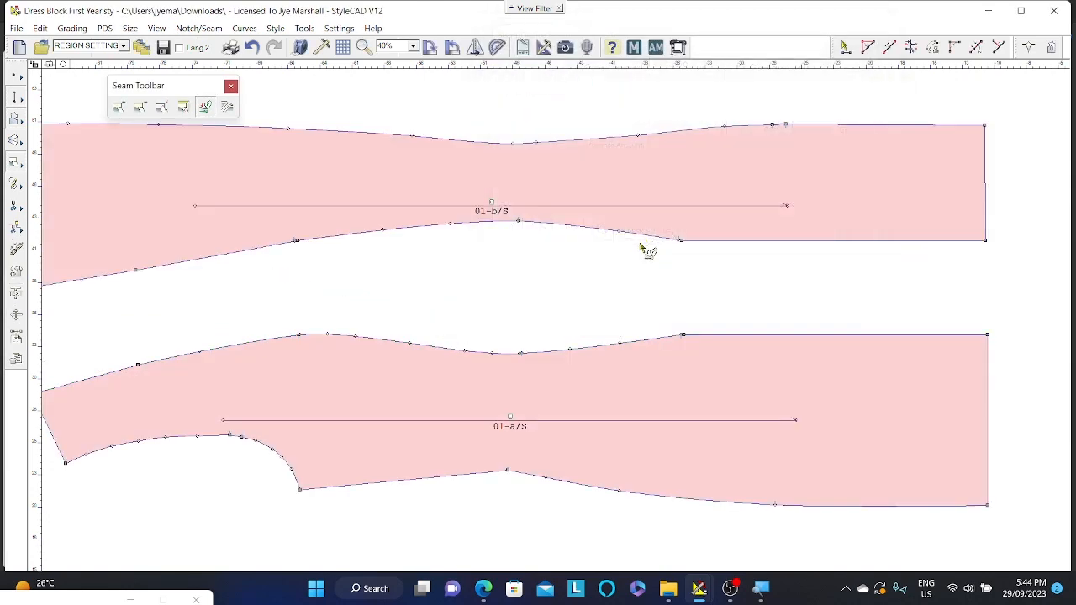
Inspect the notches along the style lines of panels 01-b and 01-a and the side seam of 01-a.
scroll(552, 336, "down", 4, "alt")
scroll(552, 312, "up", 6, "alt")
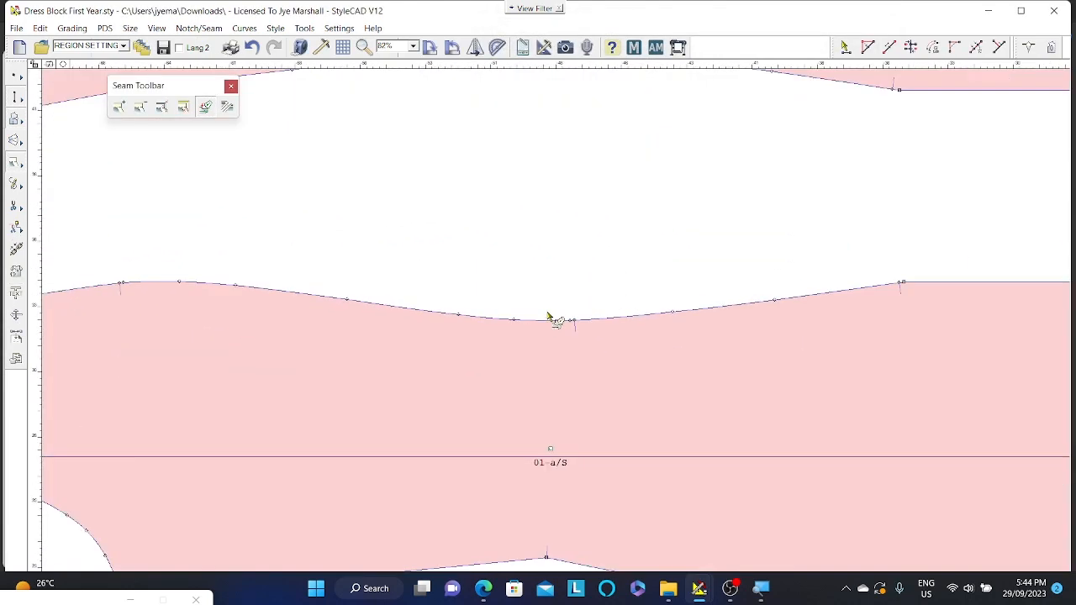
scroll(600, 320, "down", 2, "alt")
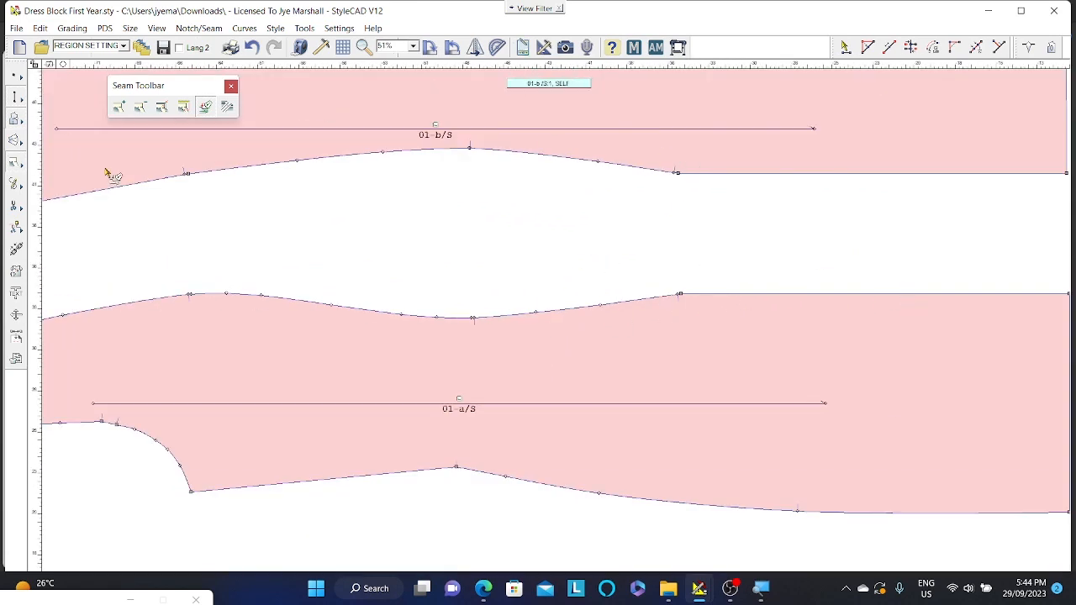
scroll(552, 319, "down", 3, "alt")
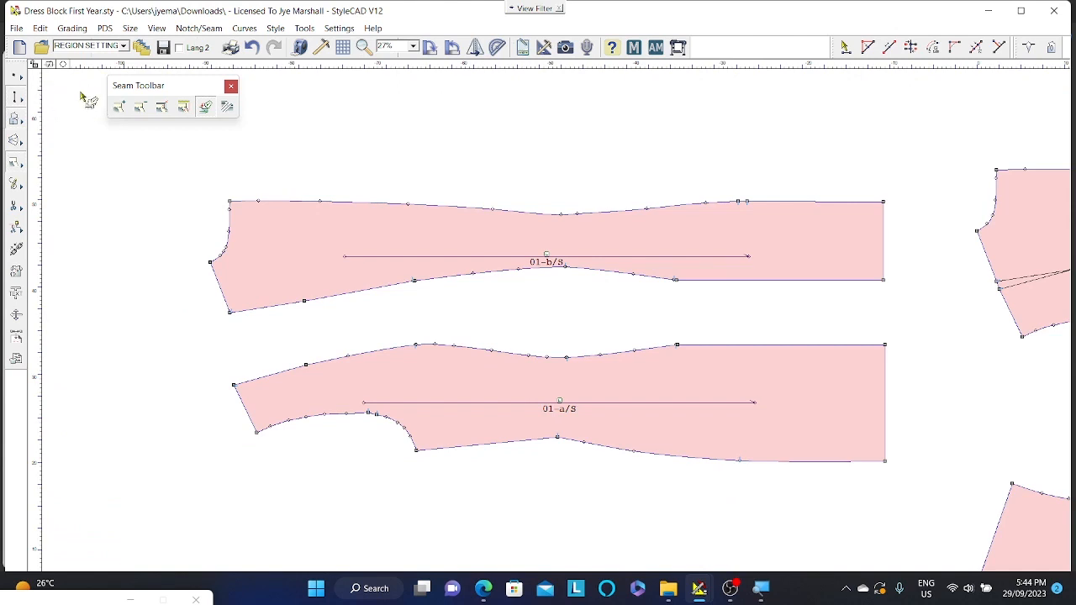
scroll(547, 323, "up", 2, "alt")
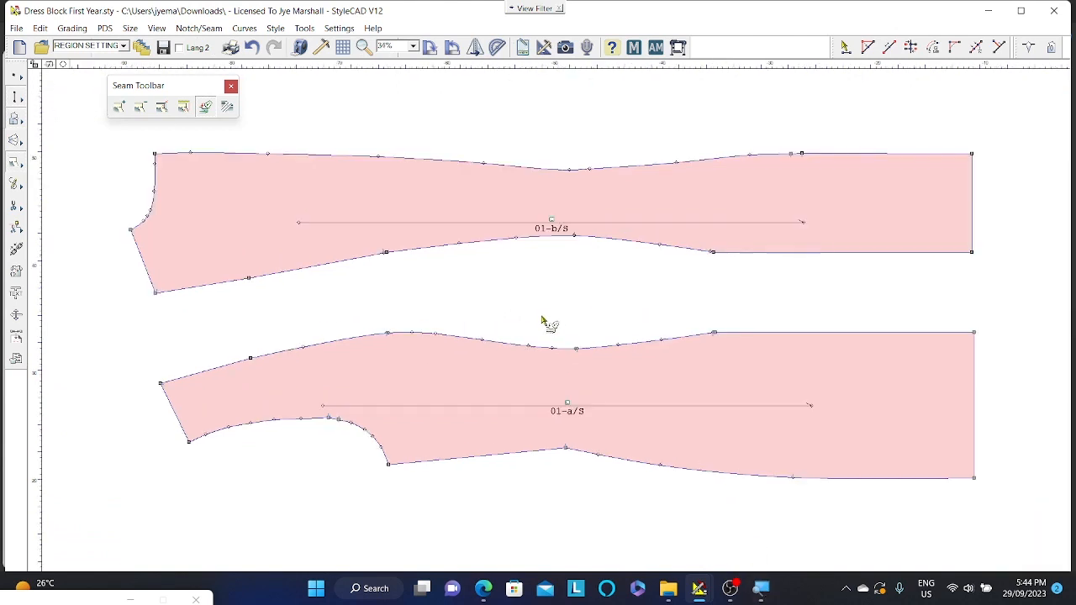
middle_click_drag(101, 112, 428, 223)
scroll(533, 233, "down", 2)
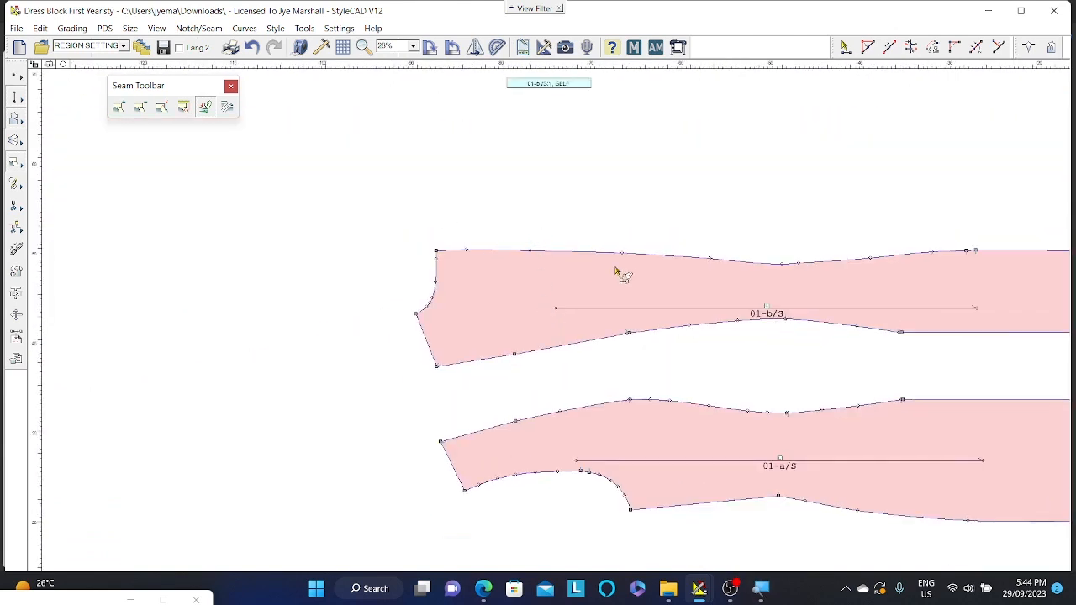
middle_click_drag(644, 276, 368, 227)
middle_click_drag(648, 291, 575, 267)
middle_click_drag(407, 257, 530, 267)
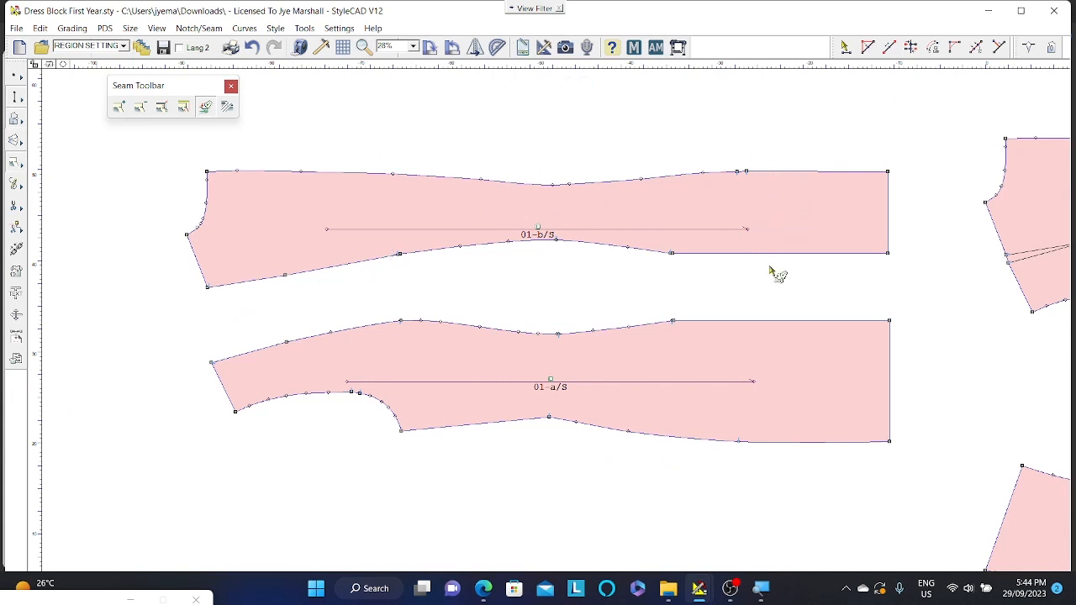
scroll(557, 322, "up", 3)
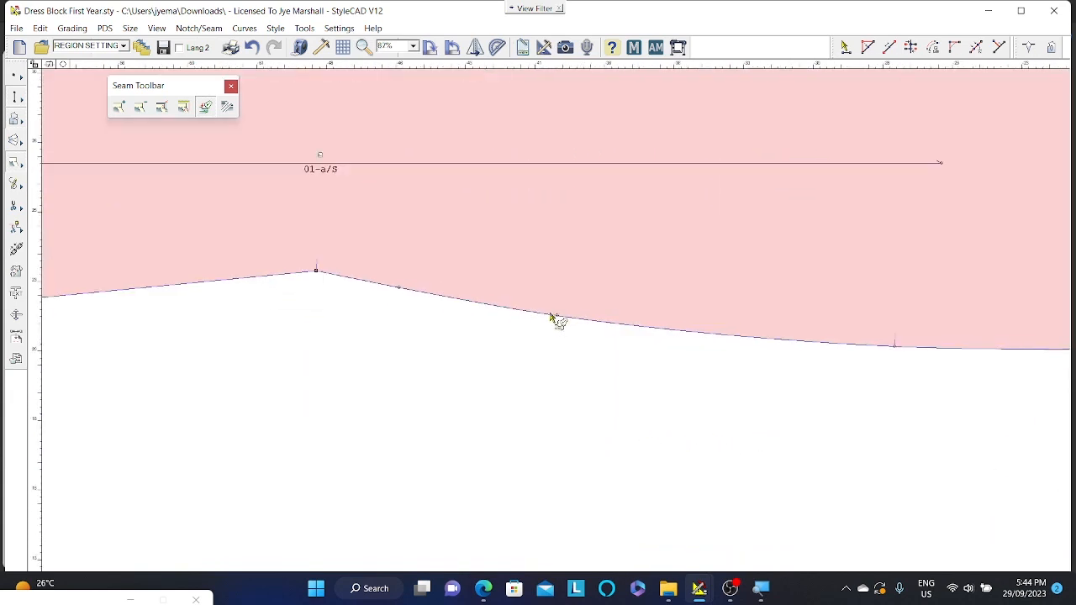
Add T notches at the two side-seam points between the waist and hip notches of side panel 01-a.
scroll(562, 321, "up", 4)
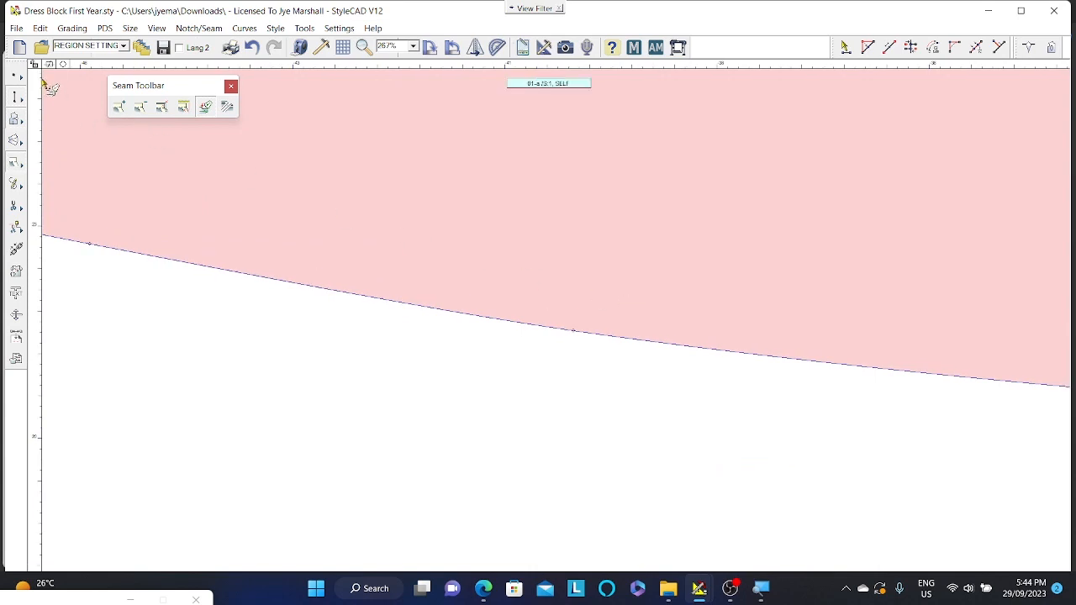
left_click(21, 77)
left_click(43, 99)
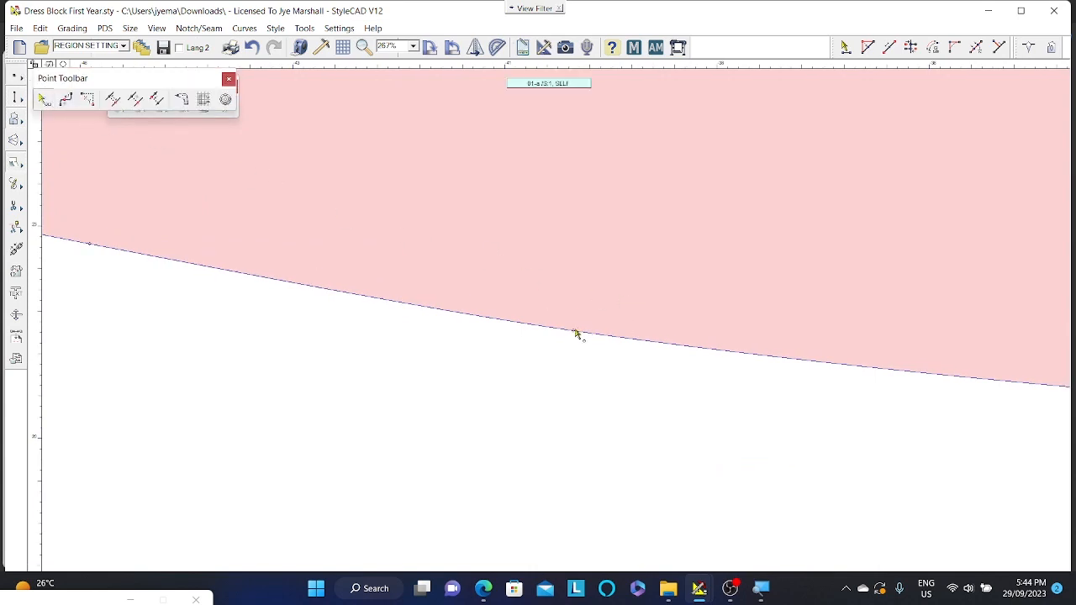
right_click(575, 332)
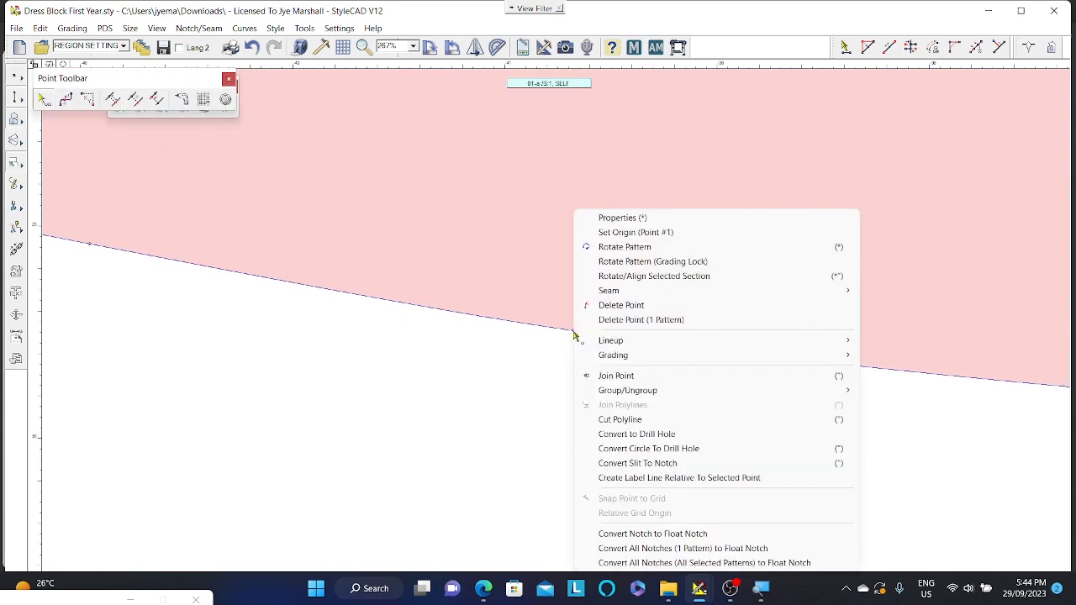
left_click(622, 218)
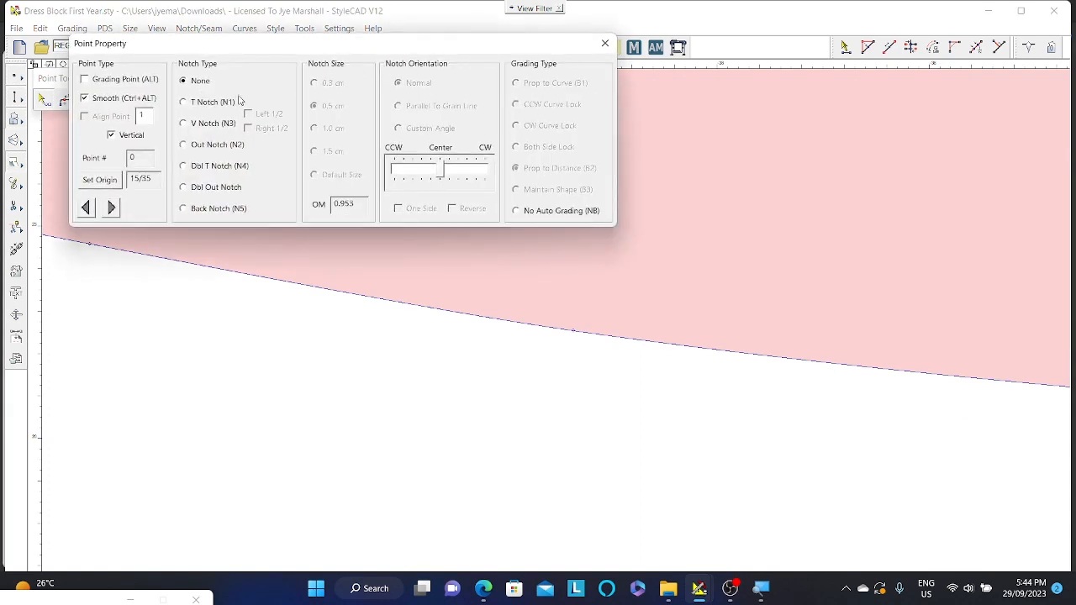
left_click(183, 101)
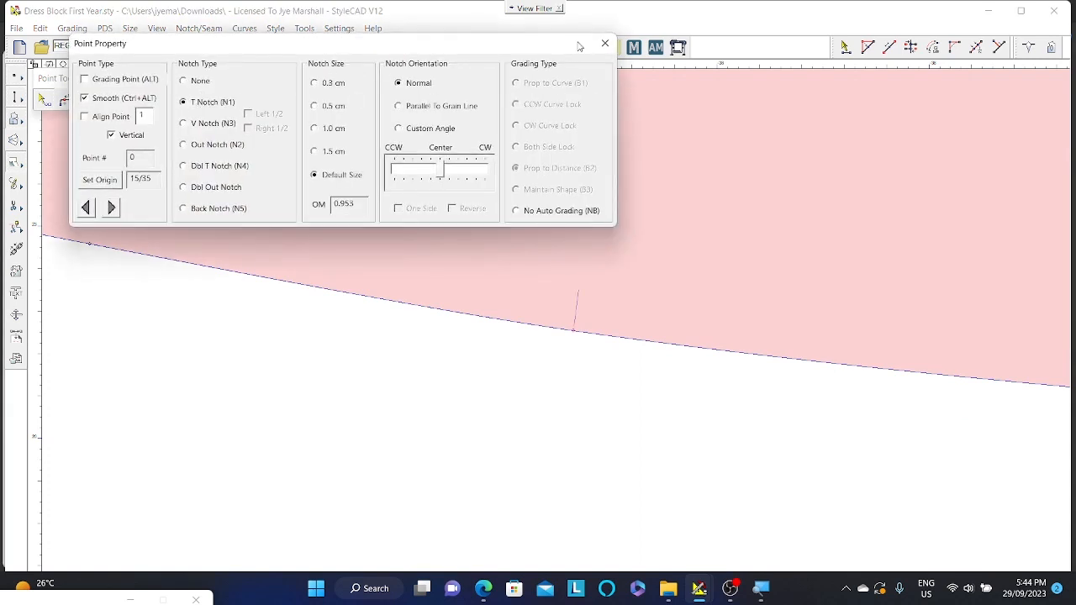
left_click(602, 47)
scroll(547, 321, "down", 4)
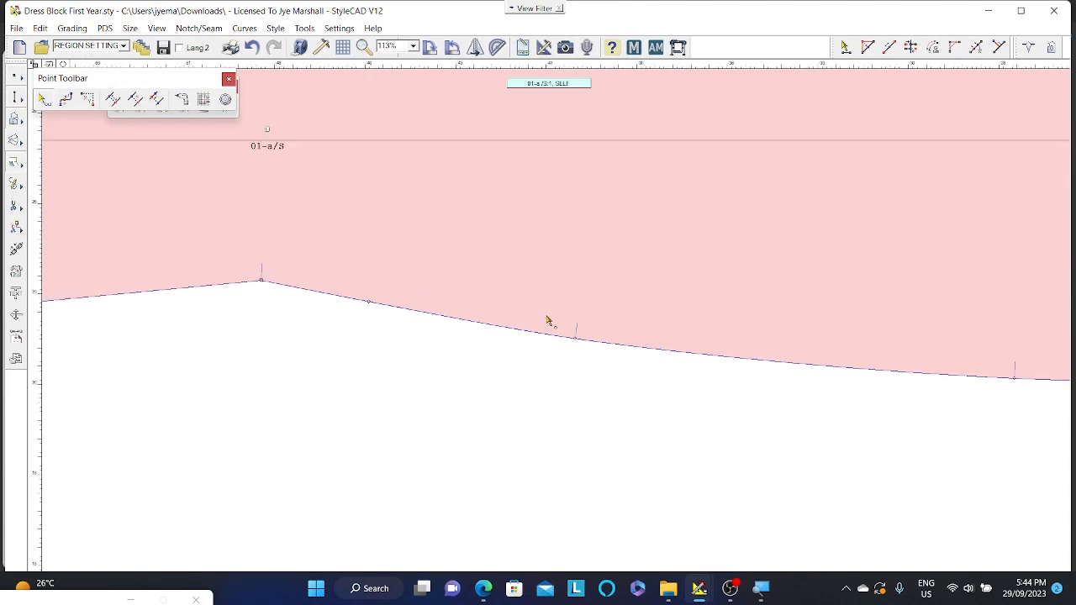
scroll(546, 320, "up", 1)
scroll(461, 319, "down", 3)
middle_click_drag(543, 319, 598, 301)
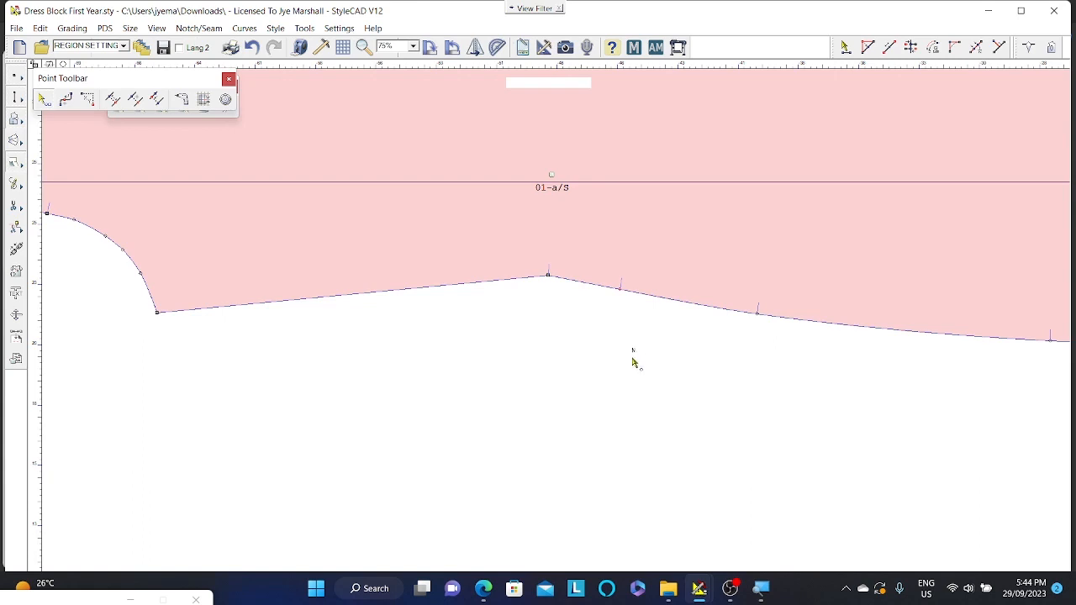
Try an out notch on the armhole curve of side panel 01-a, and undo it.
left_click(124, 253)
scroll(124, 264, "down", 2)
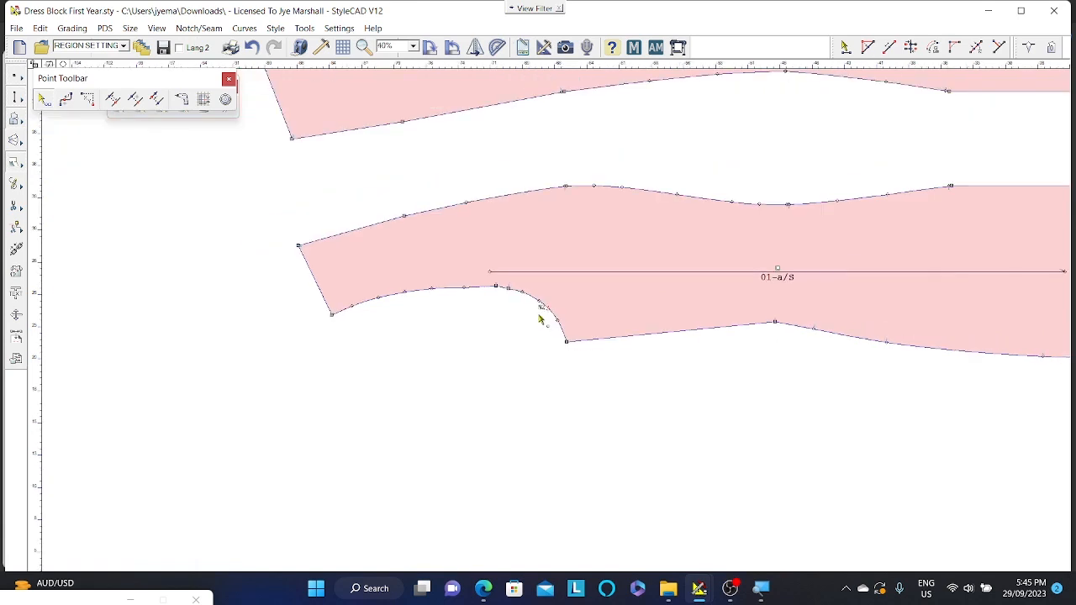
scroll(544, 318, "up", 6)
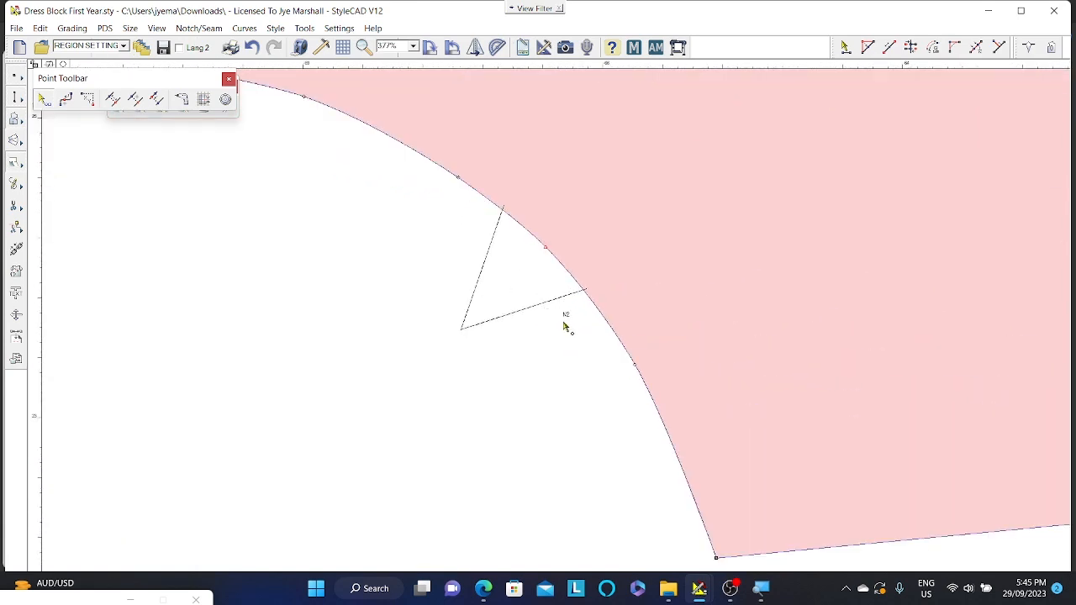
key("ctrl+z")
scroll(567, 325, "up", 3)
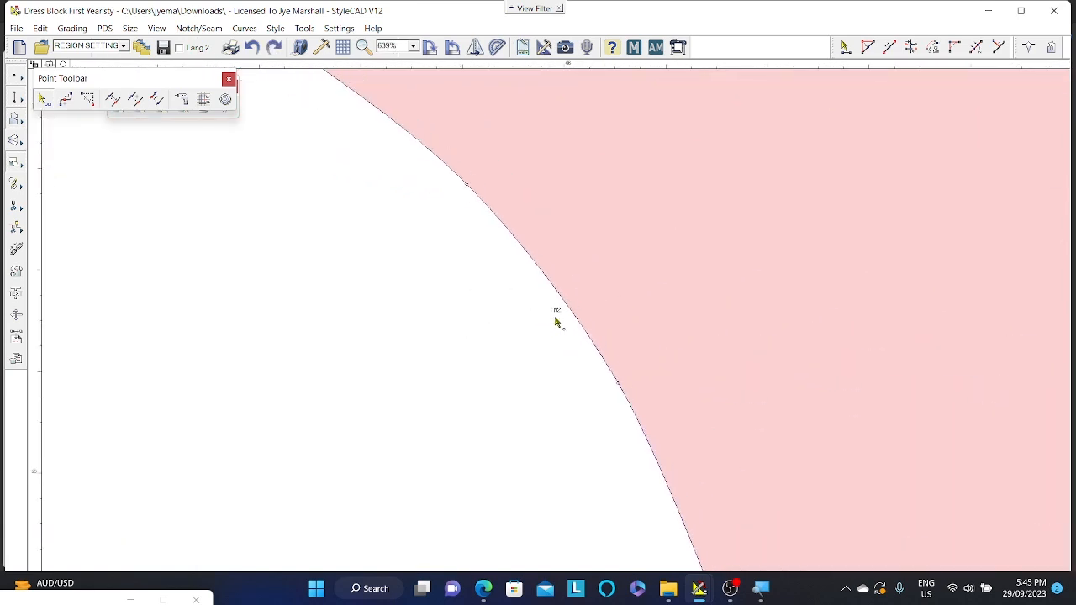
Draw a straight Bezier polyline across the Dress Front from the side-seam waist point to the center front edge.
scroll(555, 321, "down", 6)
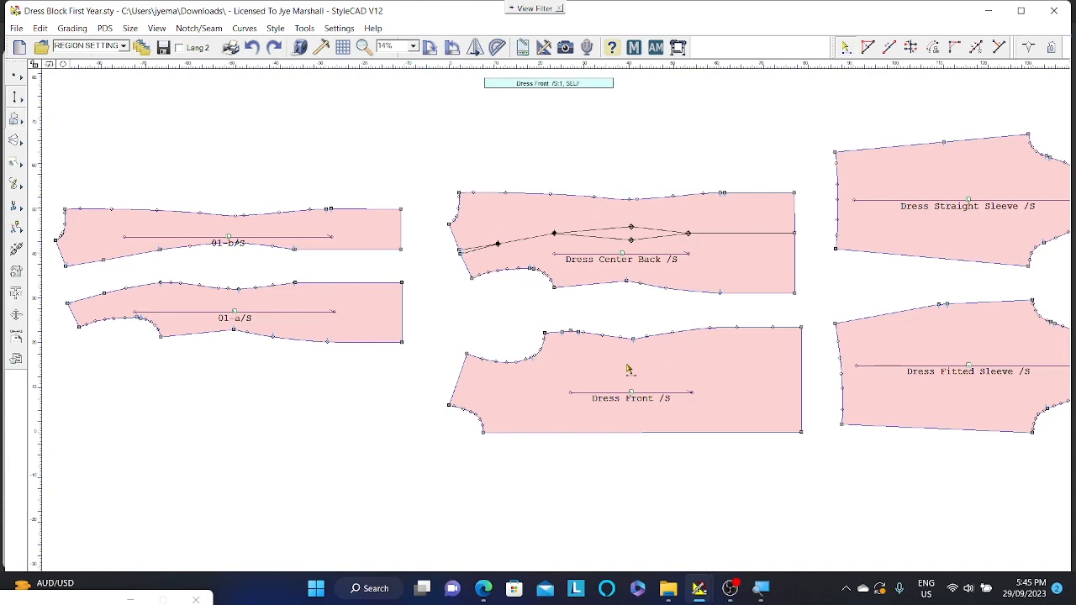
scroll(631, 362, "up", 4)
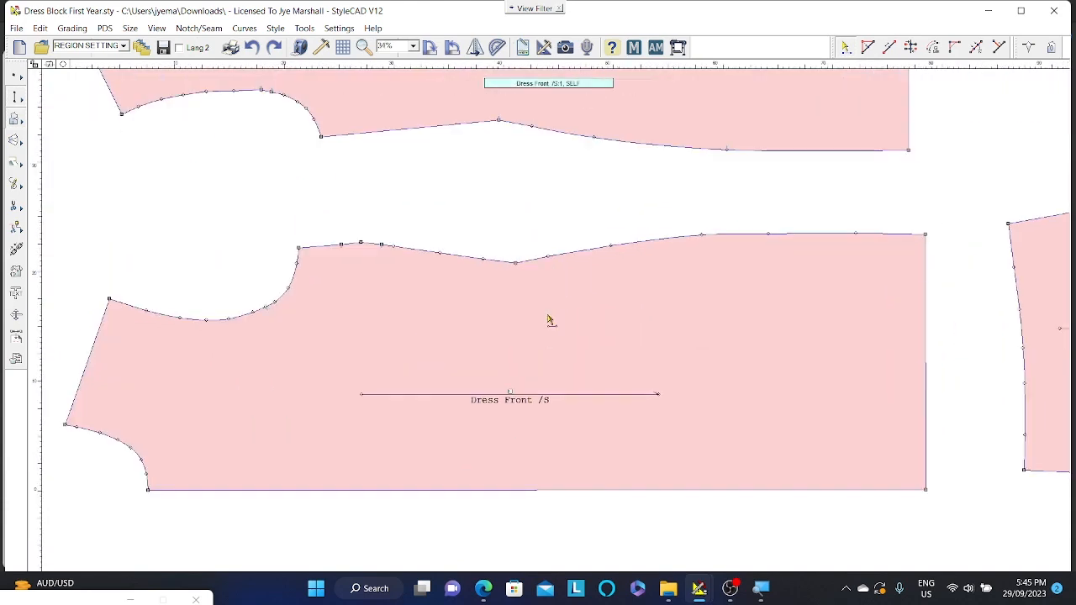
middle_click_drag(565, 327, 576, 296)
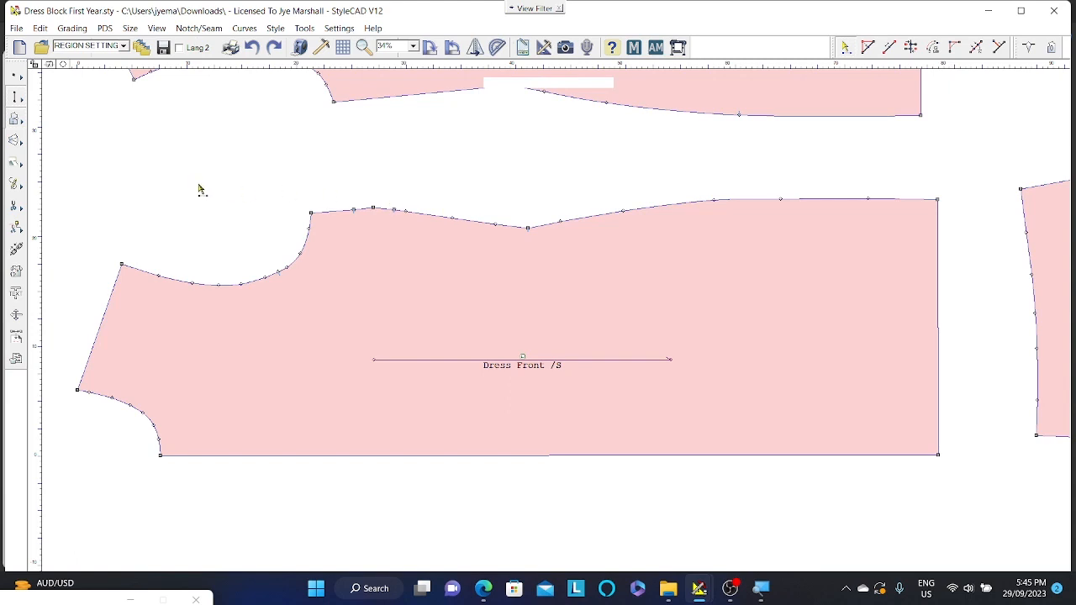
left_click(13, 192)
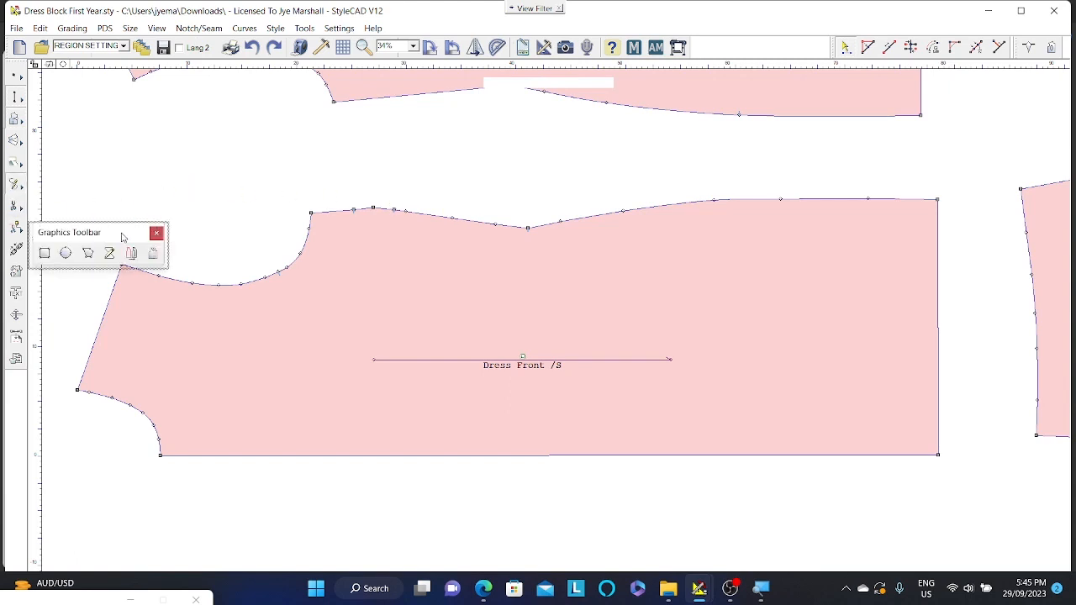
left_click_drag(123, 235, 272, 153)
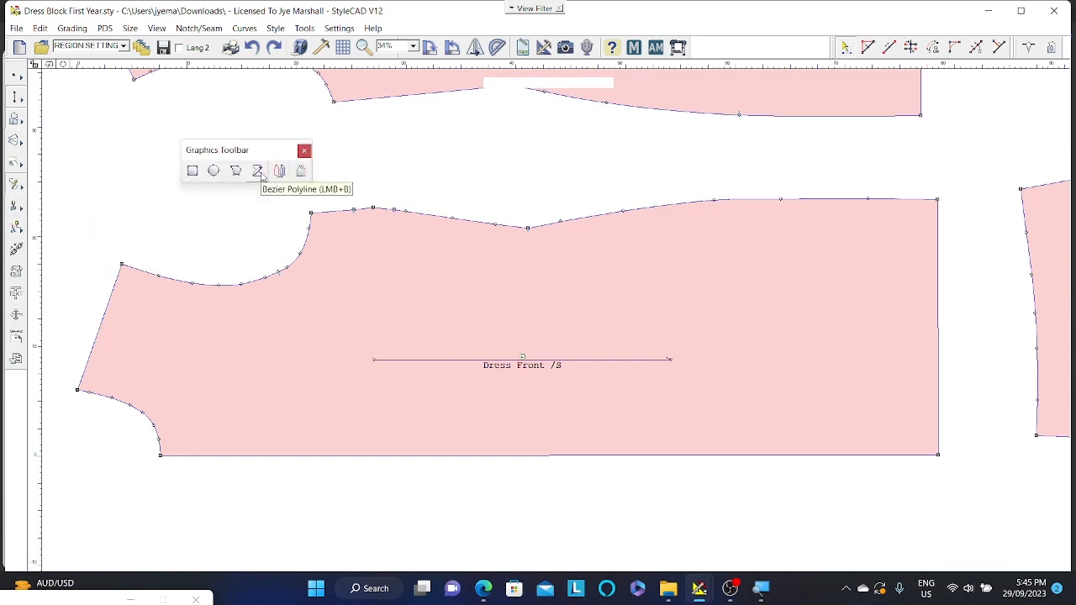
left_click(258, 171)
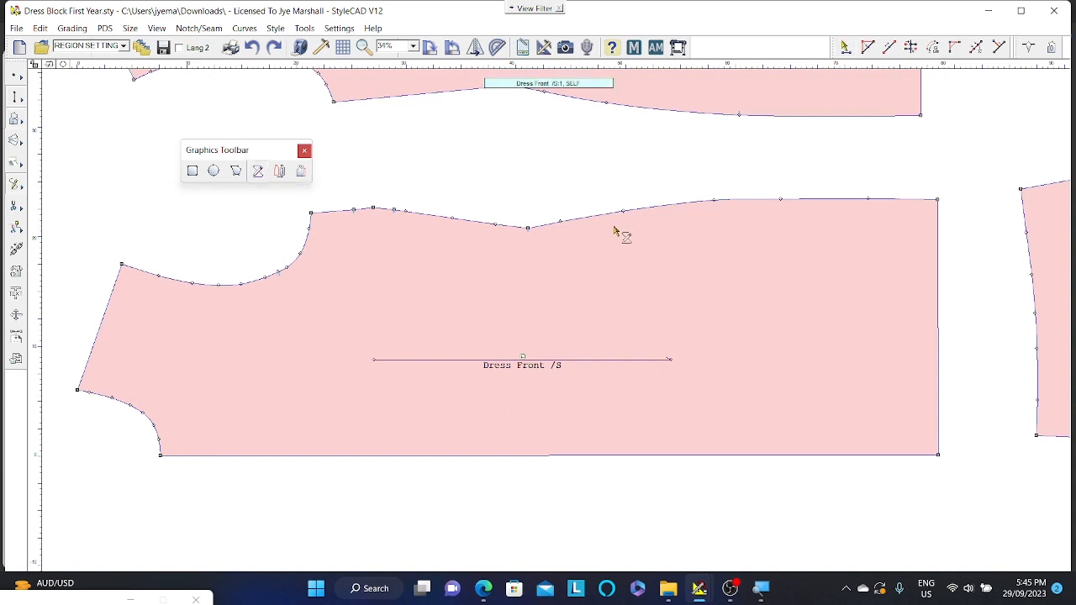
left_click(528, 227)
left_click(529, 456)
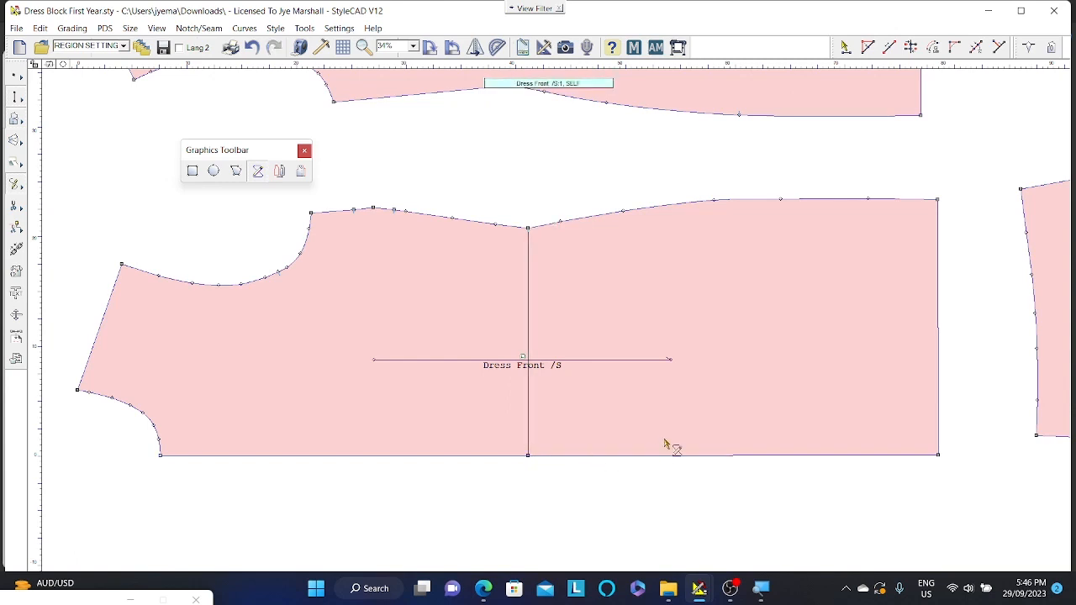
left_click(304, 150)
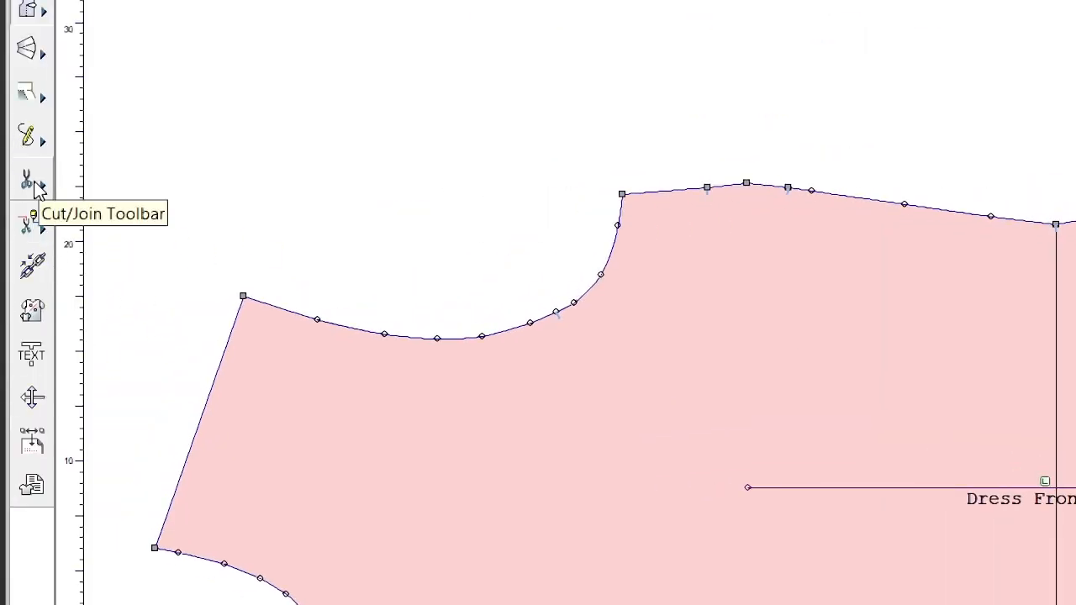
Cut the Dress Front along the waist line and move the bodice and skirt pieces slightly apart.
left_click(35, 183)
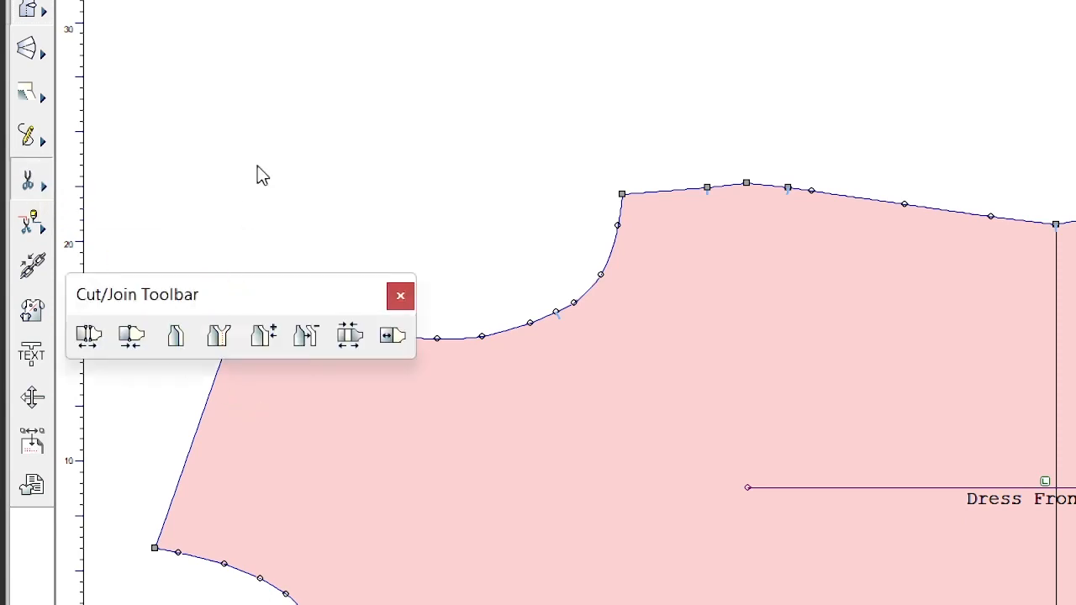
left_click_drag(208, 288, 334, 96)
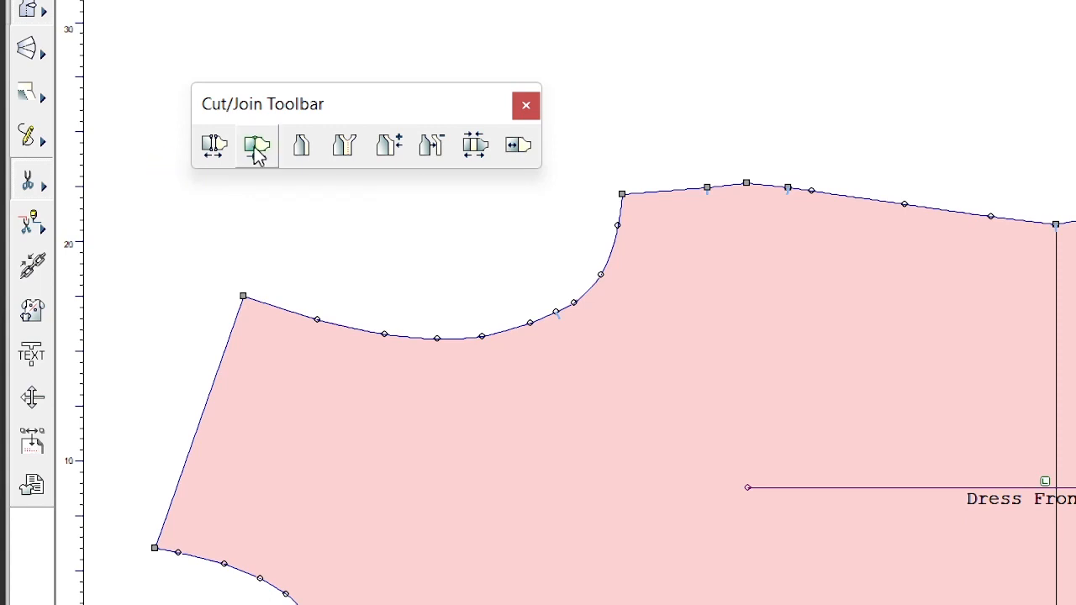
left_click(223, 147)
scroll(619, 280, "up", 2)
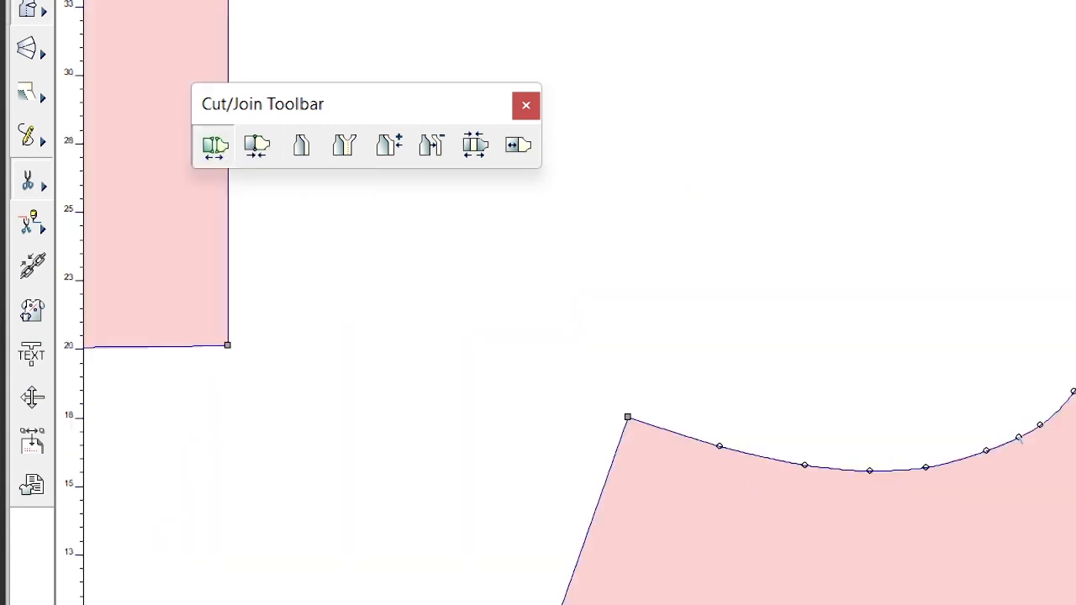
scroll(1074, 397, "down", 4)
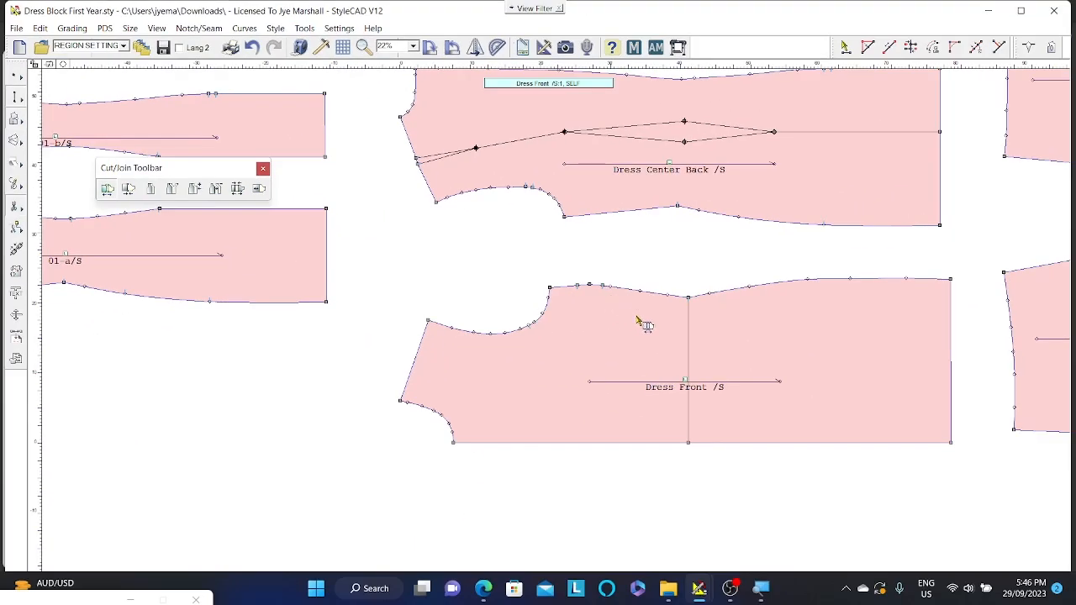
left_click(689, 331)
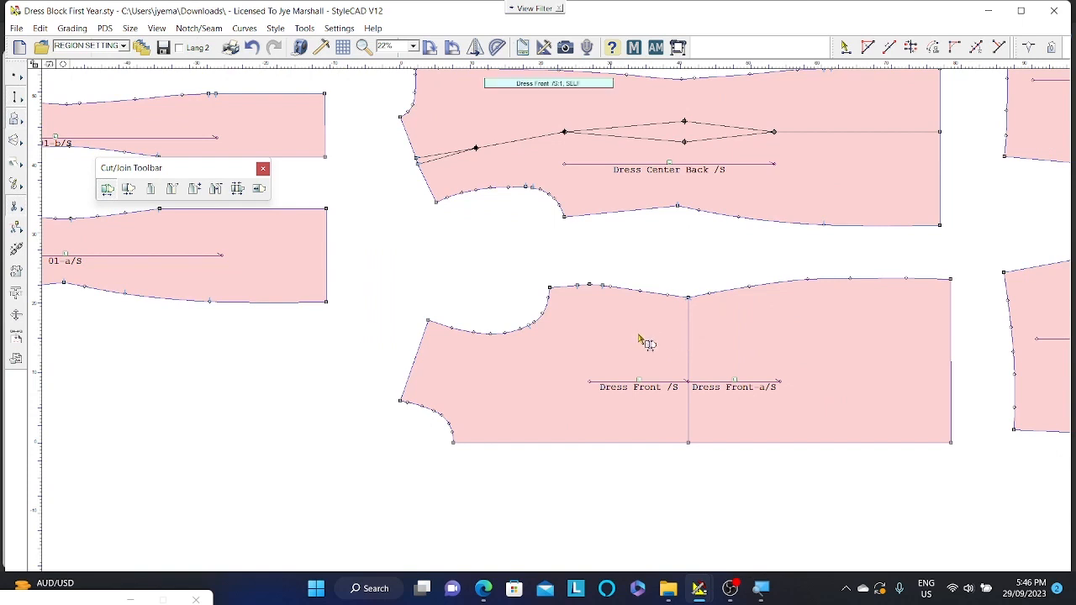
left_click_drag(639, 335, 556, 341)
left_click_drag(757, 342, 708, 350)
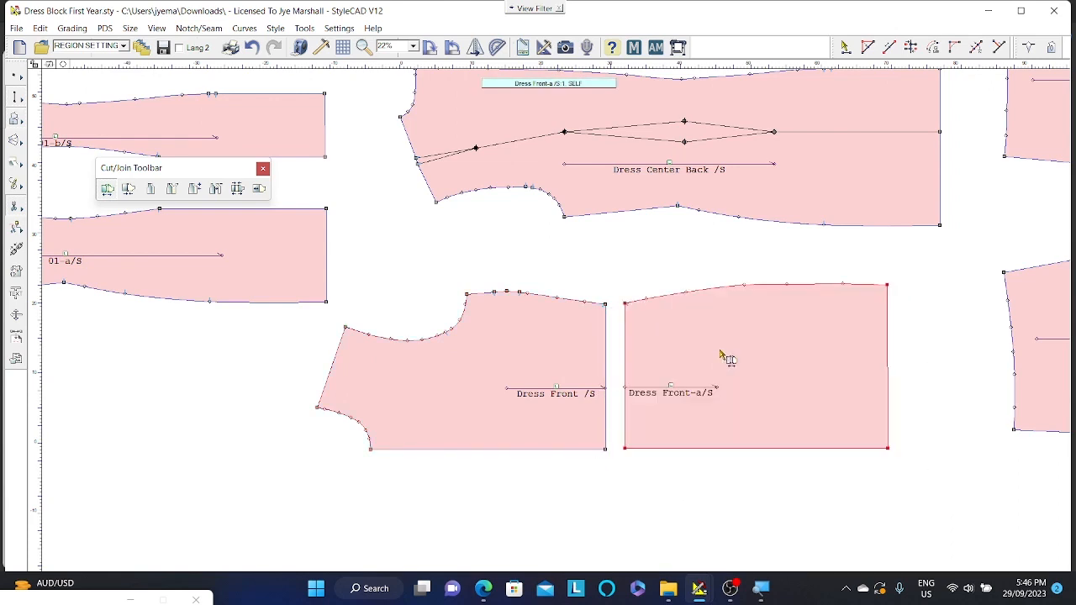
Measure the waist edge of skirt piece Dress Front-a from the side seam to the center front.
scroll(820, 377, "down", 1)
scroll(563, 320, "up", 3)
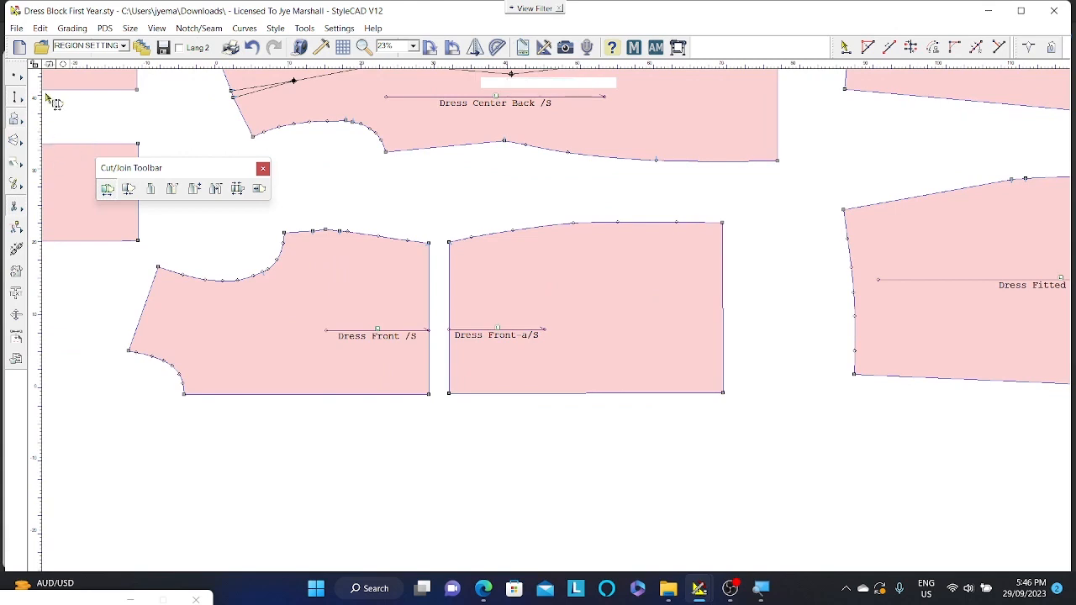
scroll(551, 313, "up", 1)
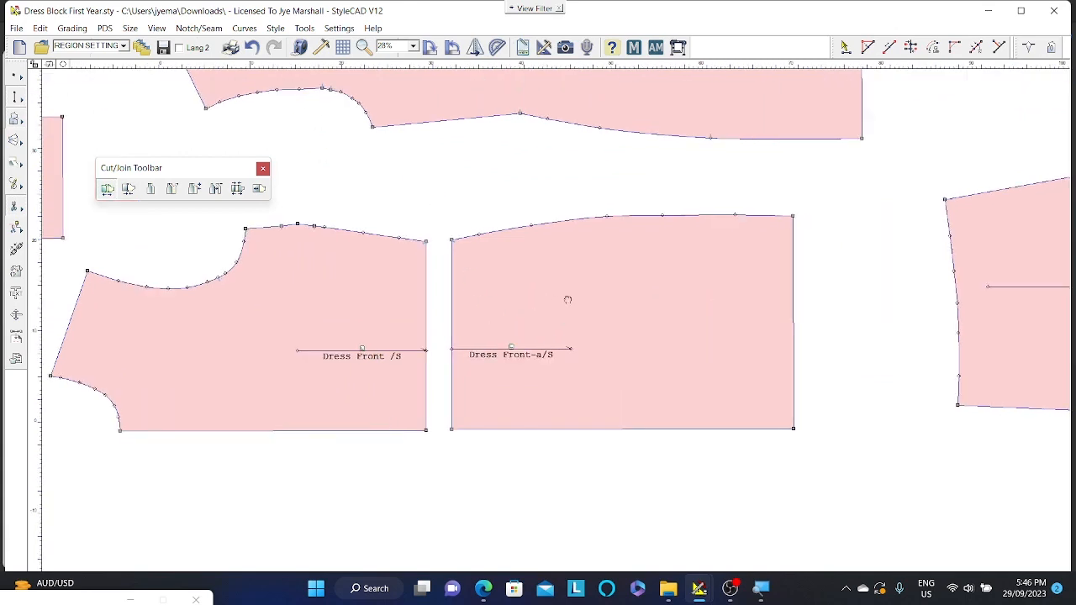
scroll(565, 303, "down", 1)
middle_click_drag(488, 389, 580, 244)
left_click(15, 97)
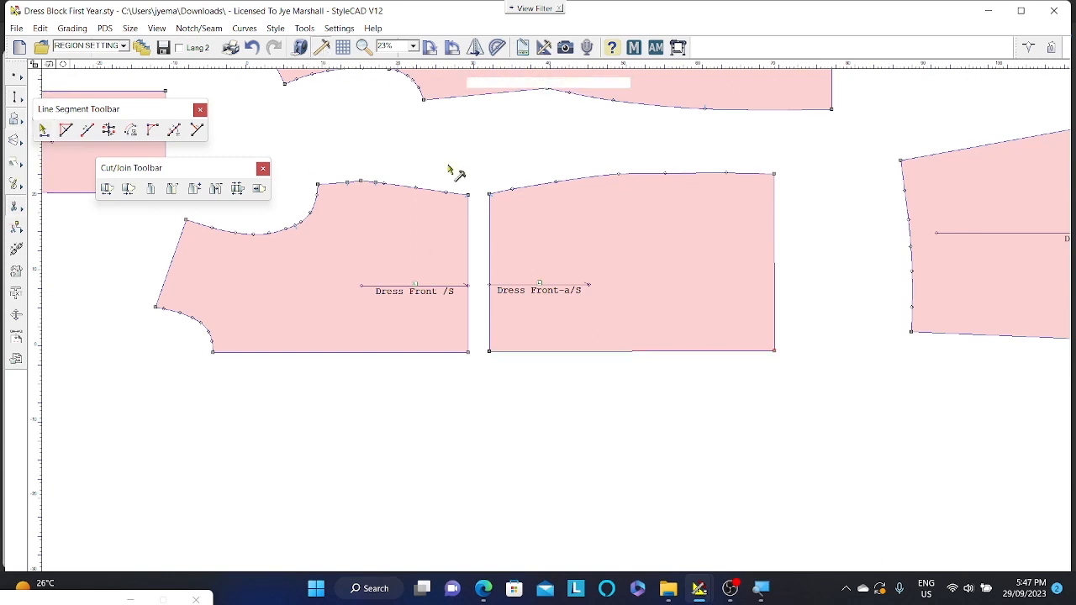
left_click(487, 196)
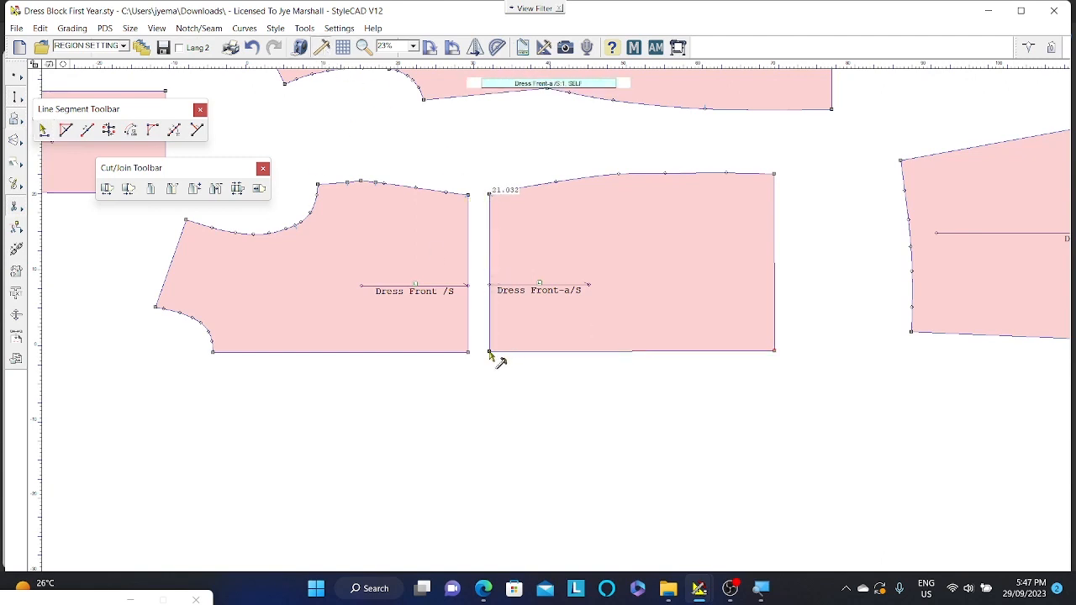
left_click(489, 352)
Widen skirt piece Dress Front-a by moving its center front edge 21 cm outward, and measure the widened waist edge.
left_click(489, 353)
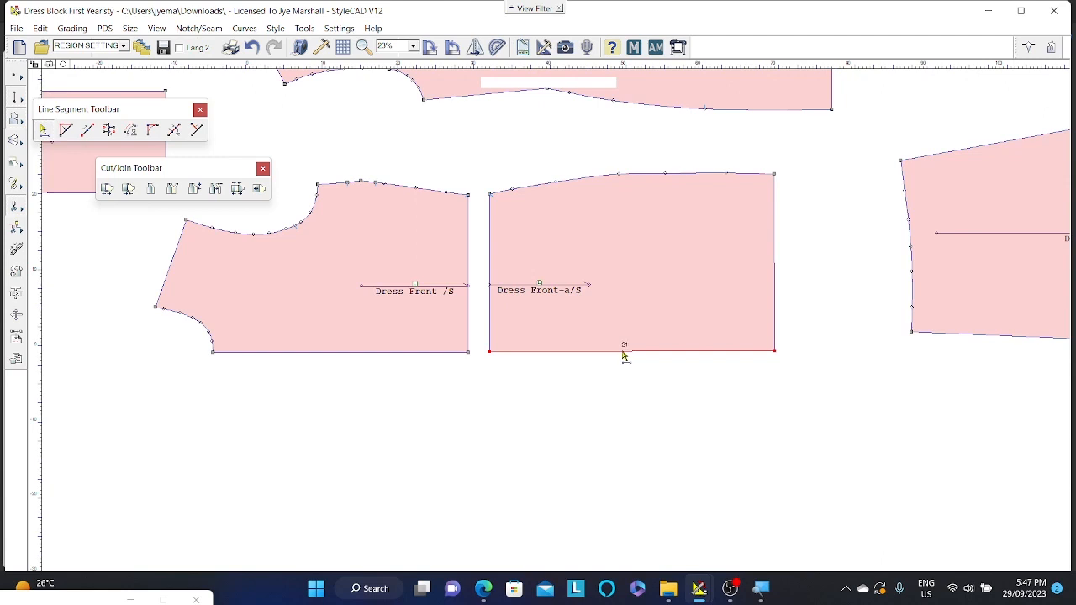
left_click(641, 503)
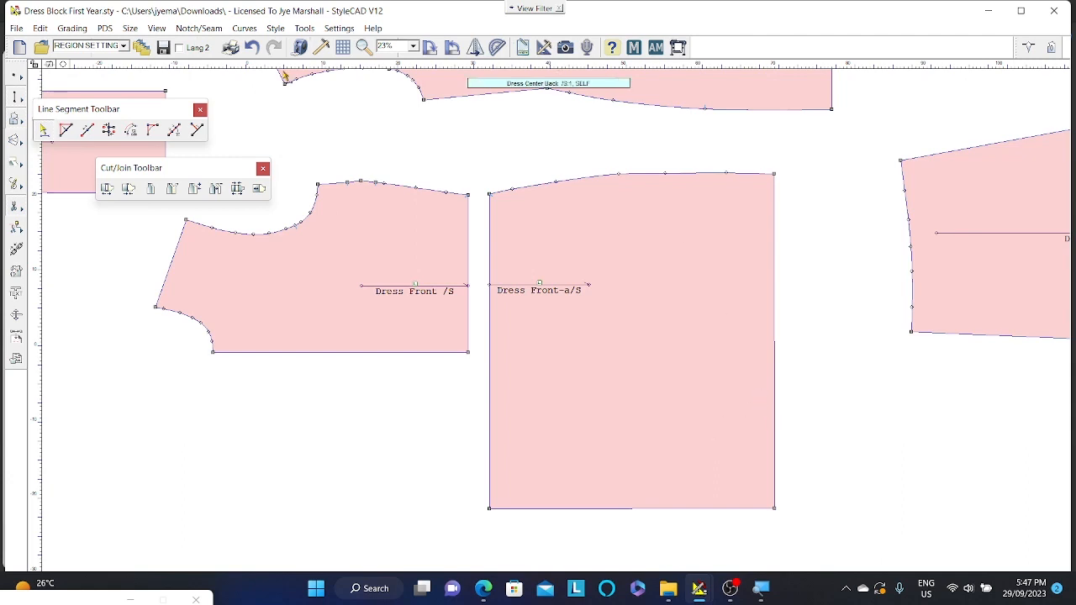
left_click_drag(489, 194, 502, 575)
left_click_drag(501, 522, 492, 515)
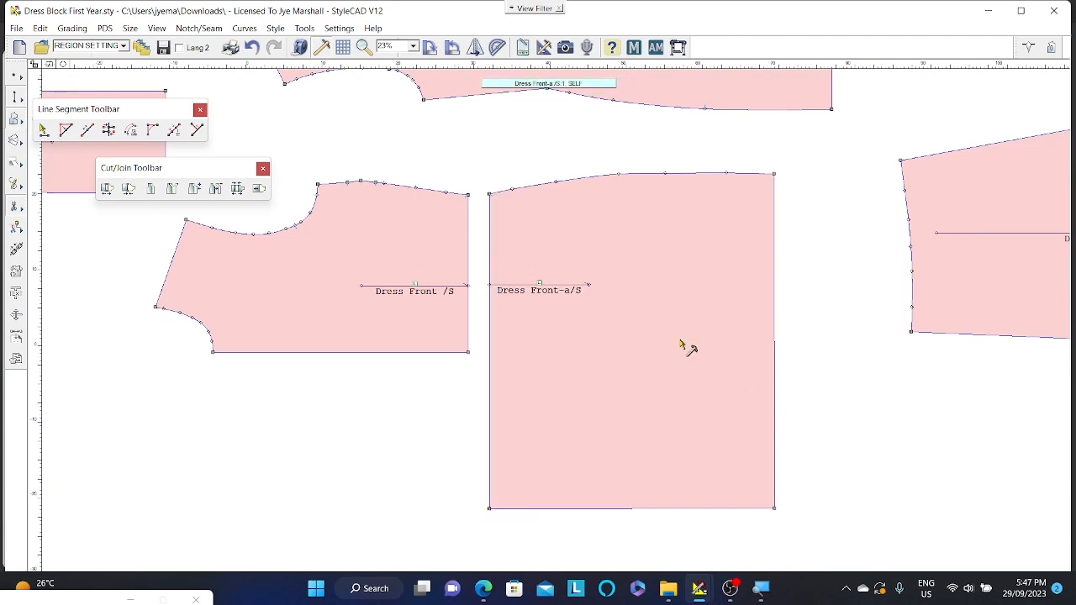
scroll(554, 321, "down", 1)
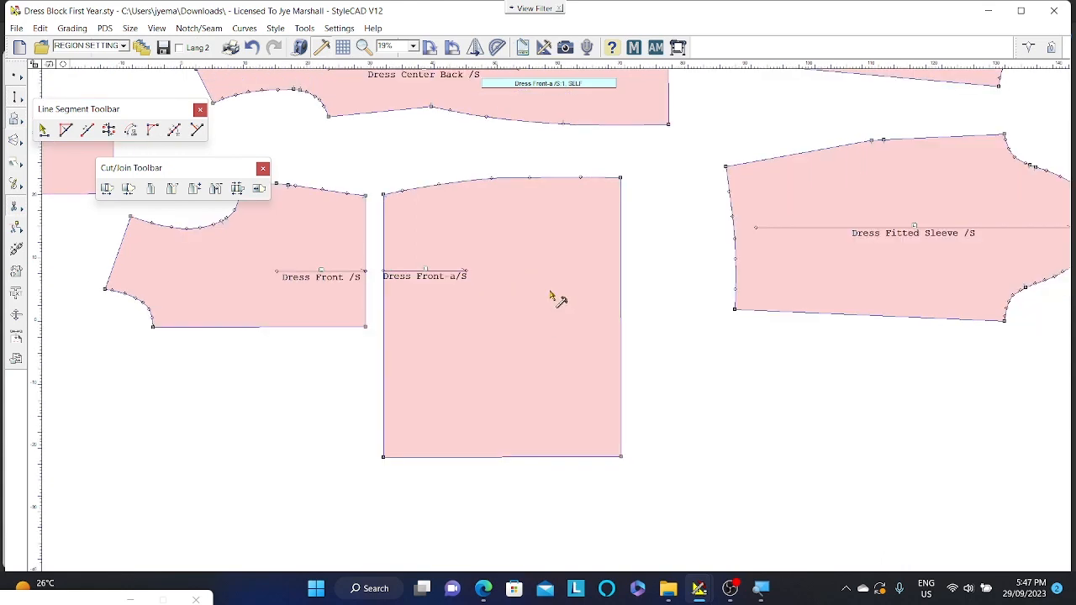
scroll(554, 321, "up", 2)
scroll(545, 326, "down", 2)
middle_click_drag(567, 317, 733, 285)
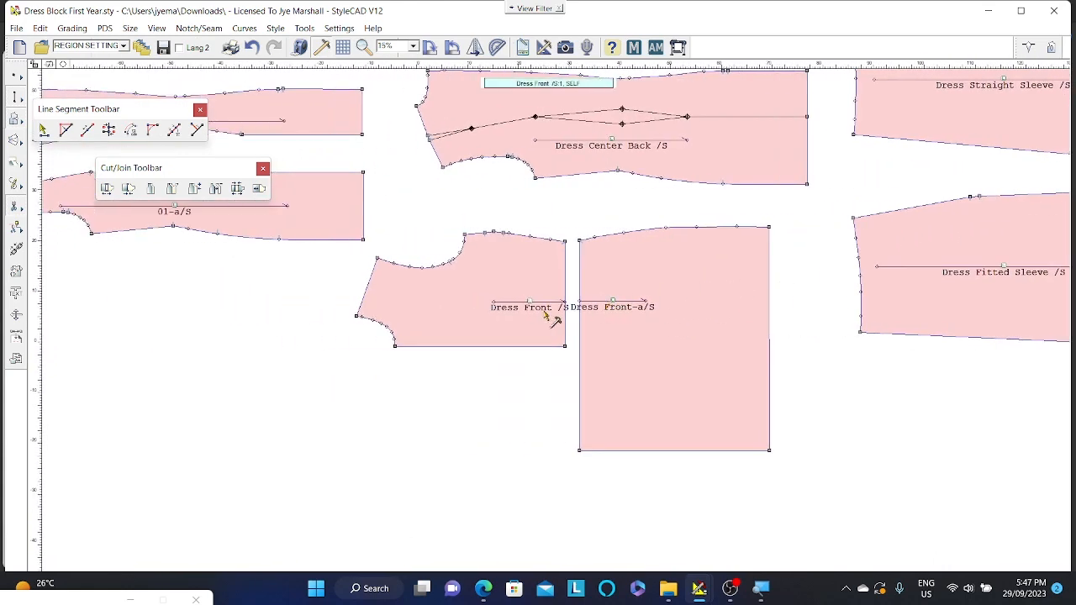
scroll(556, 320, "down", 3)
middle_click_drag(583, 305, 619, 307)
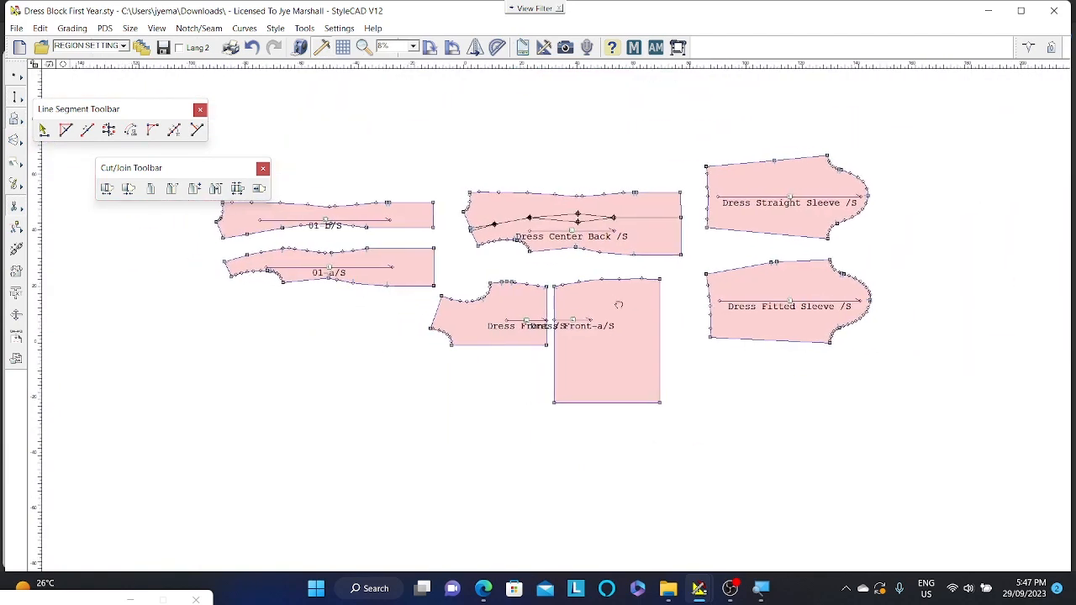
scroll(552, 317, "up", 4)
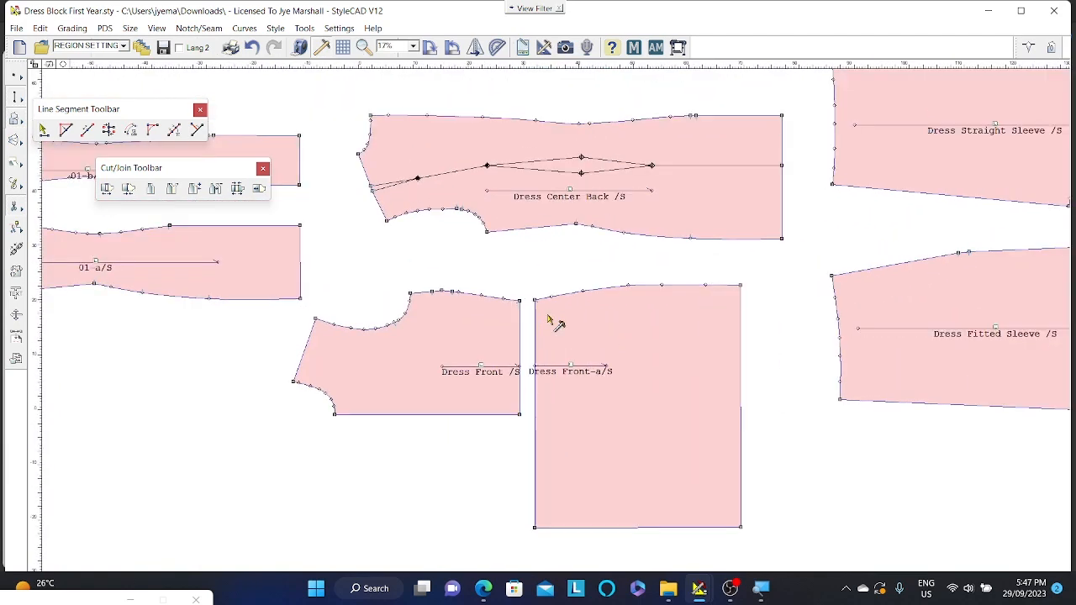
Try joining the Dress Front bodice to skirt piece Dress Front-a along their waist edges with the preset join options, and undo the join.
scroll(556, 322, "up", 3)
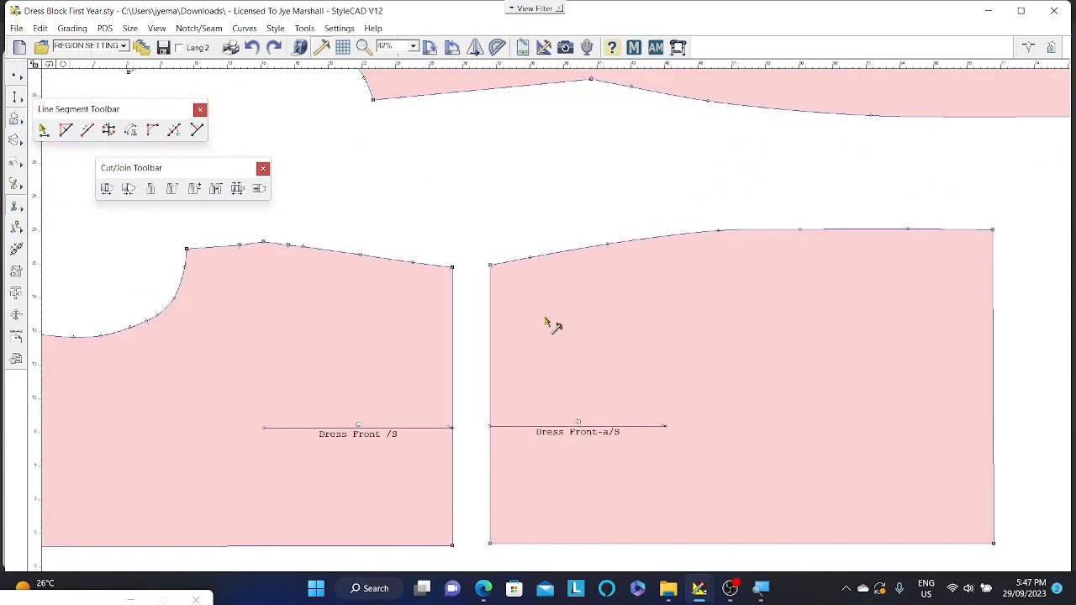
scroll(553, 314, "up", 1)
middle_click_drag(649, 269, 626, 306)
scroll(555, 314, "down", 2)
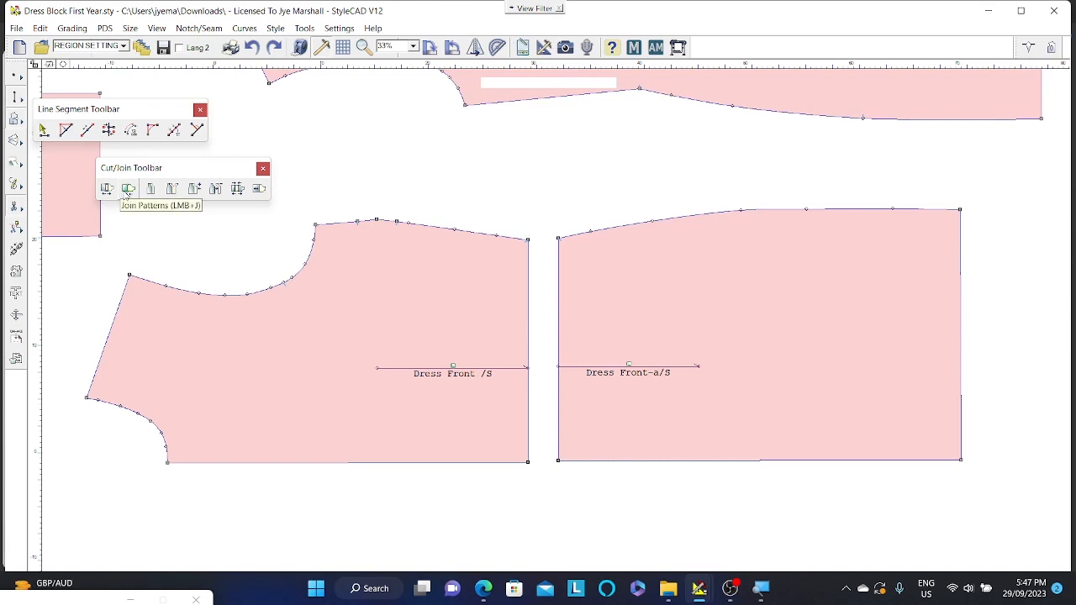
left_click(126, 189)
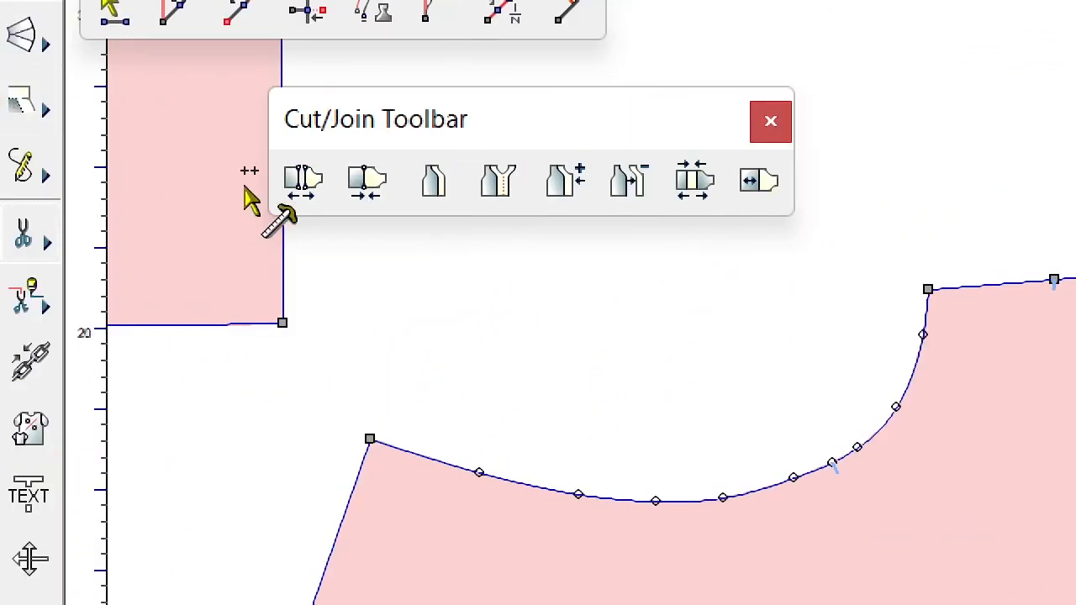
left_click(384, 187)
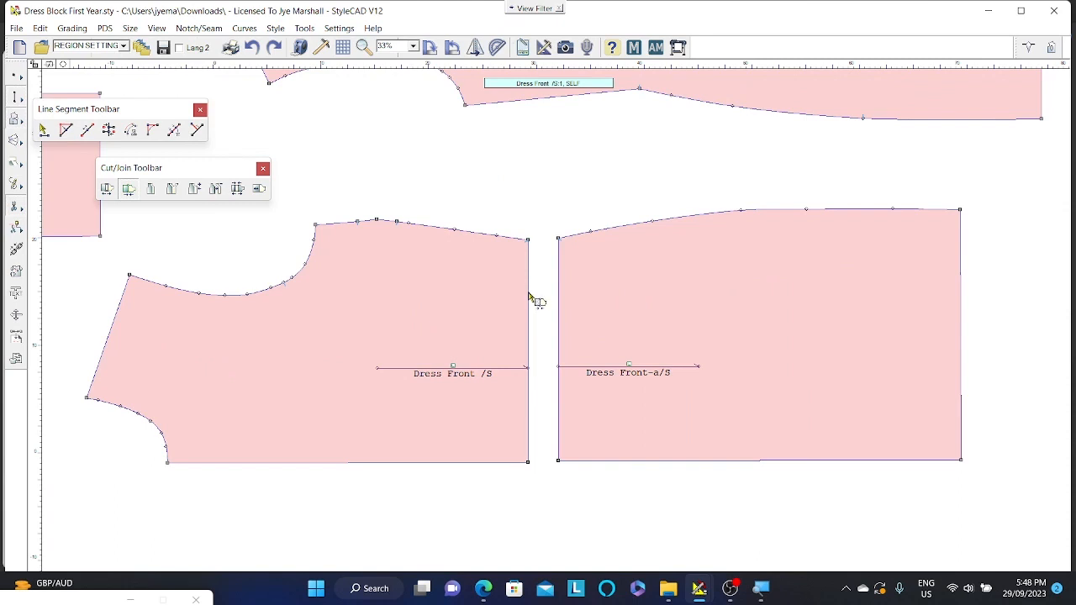
left_click(530, 296)
left_click(560, 463)
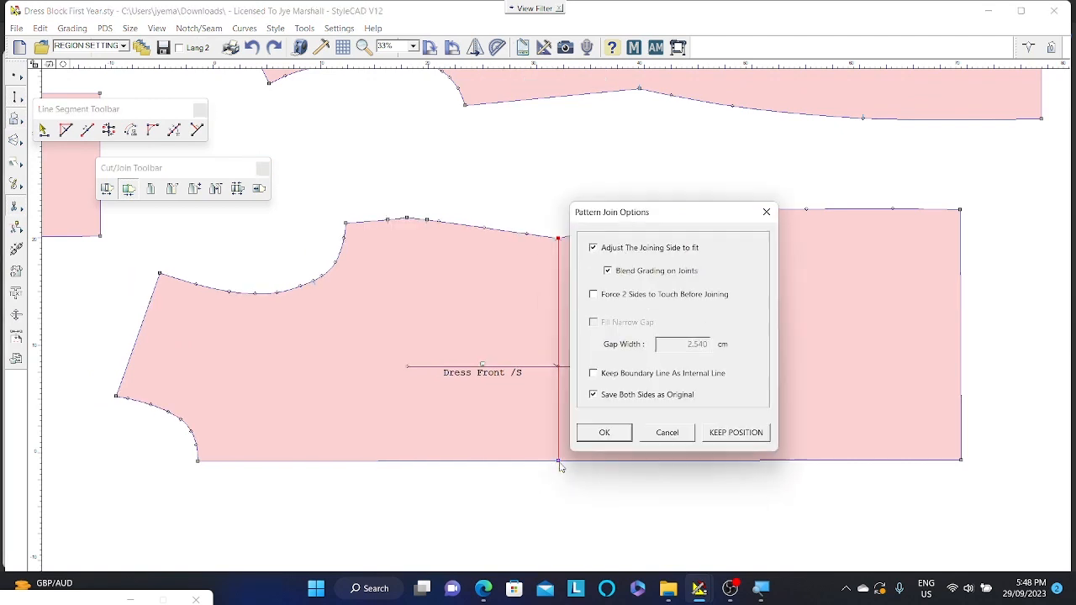
left_click(603, 434)
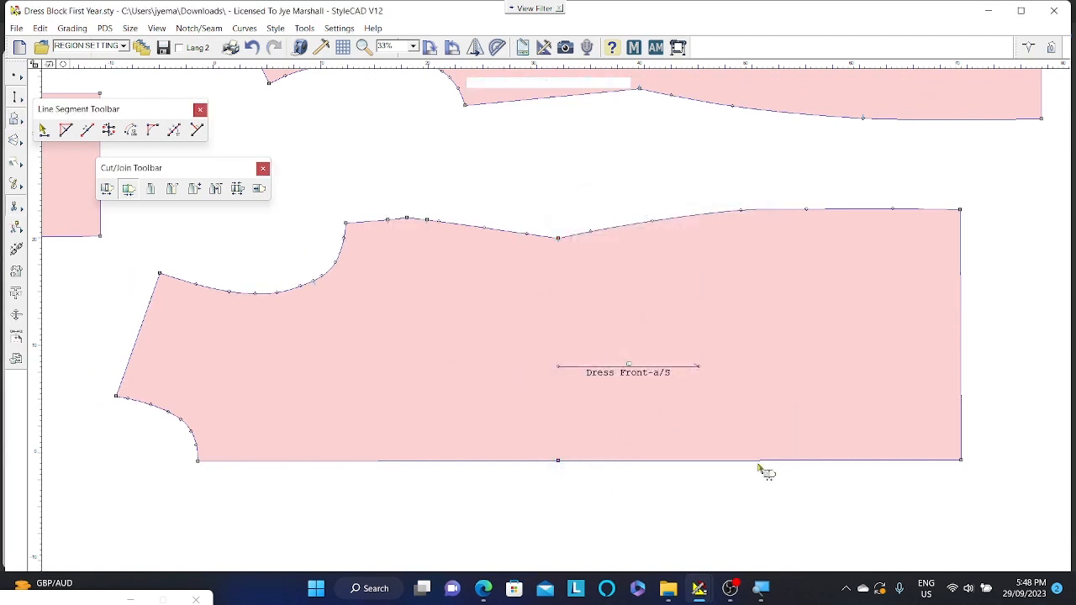
key("ctrl+z")
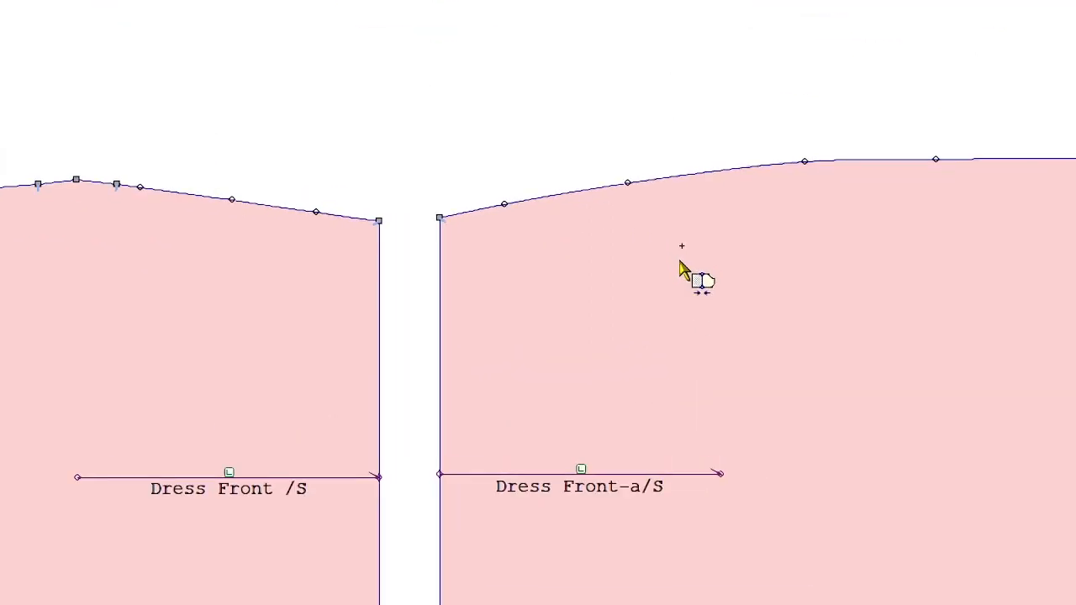
Join the Dress Front bodice to skirt piece Dress Front-a by selecting both waist edges and matching their side-seam corners, keeping the preset join options.
left_click_drag(832, 232, 859, 170)
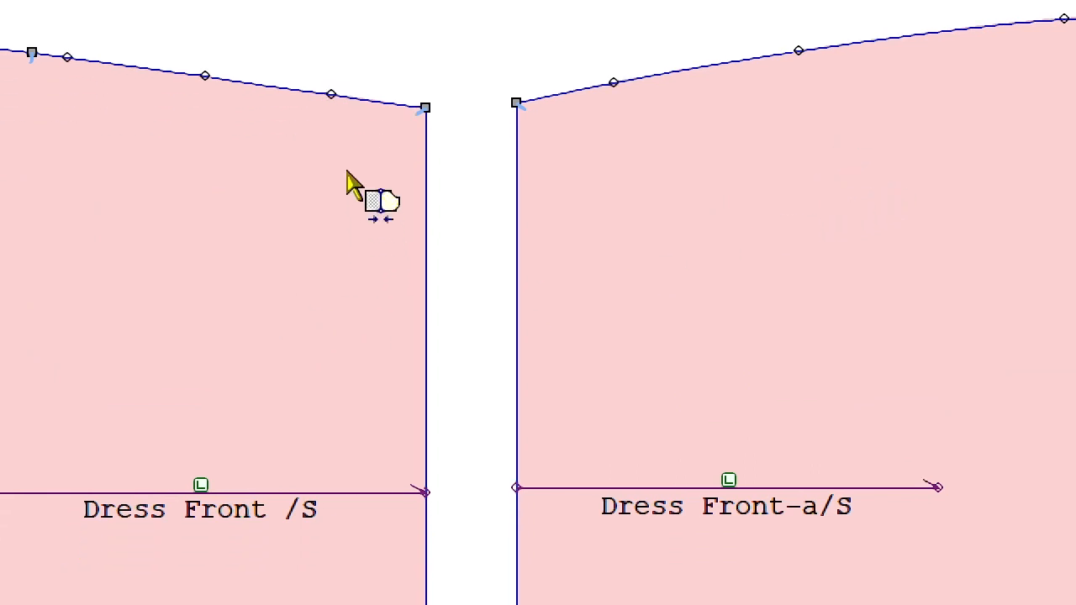
left_click_drag(348, 171, 591, 333)
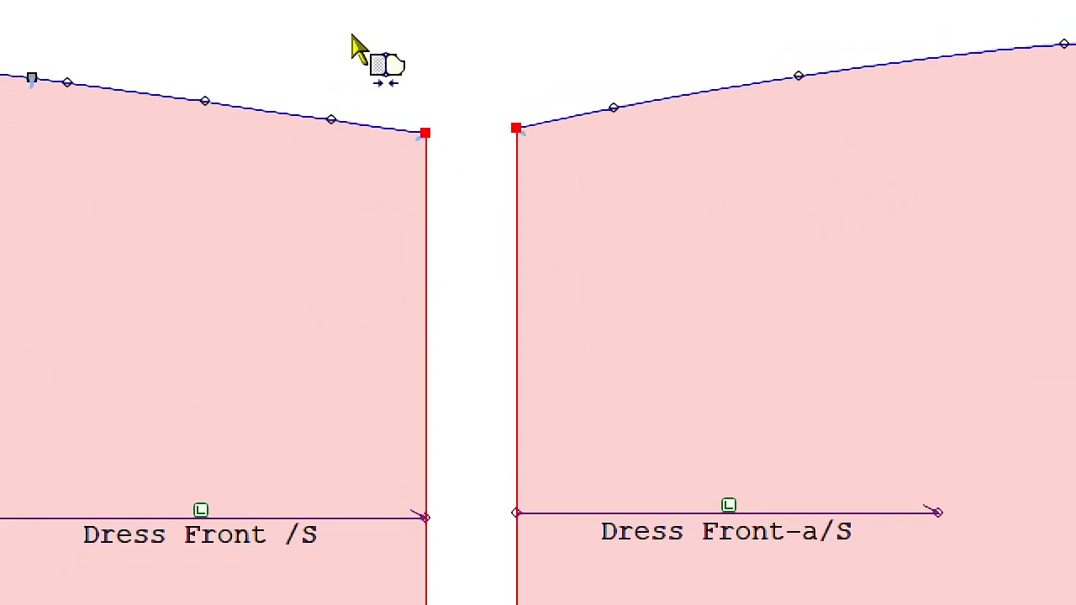
left_click(429, 131)
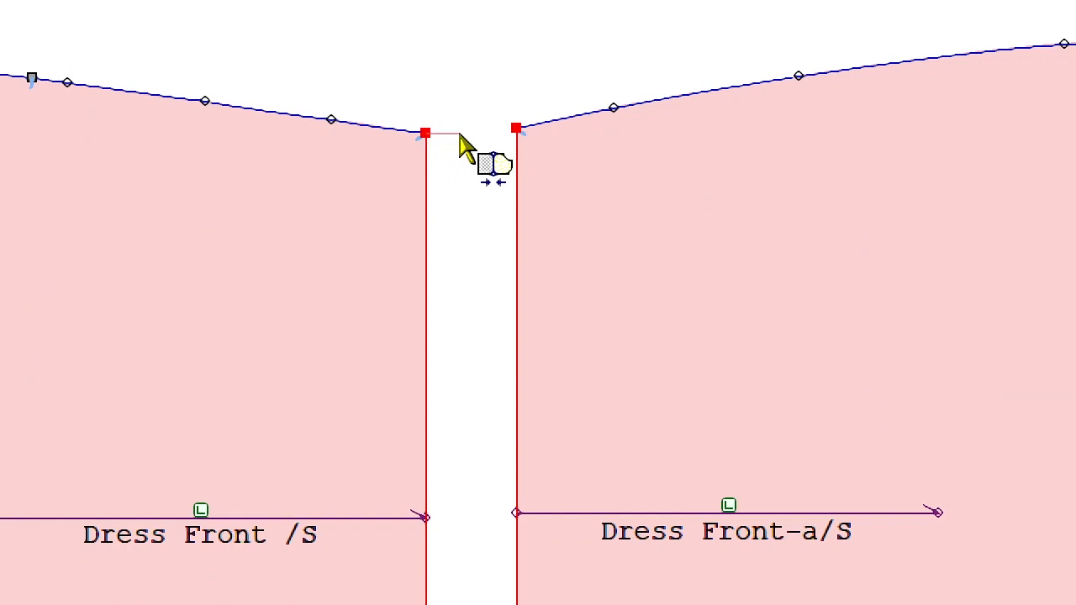
left_click(518, 132)
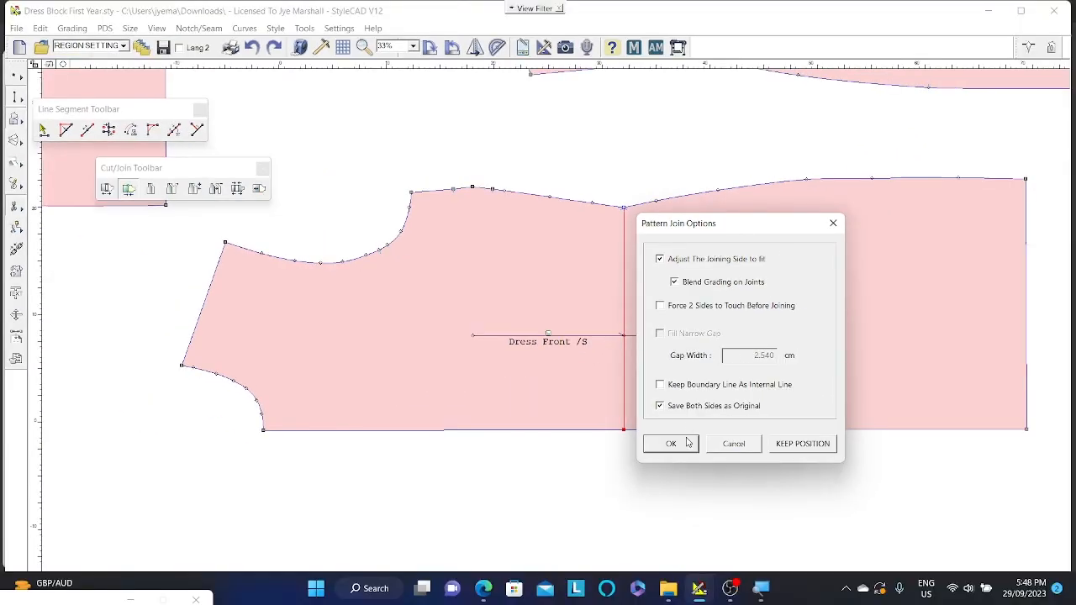
left_click(671, 443)
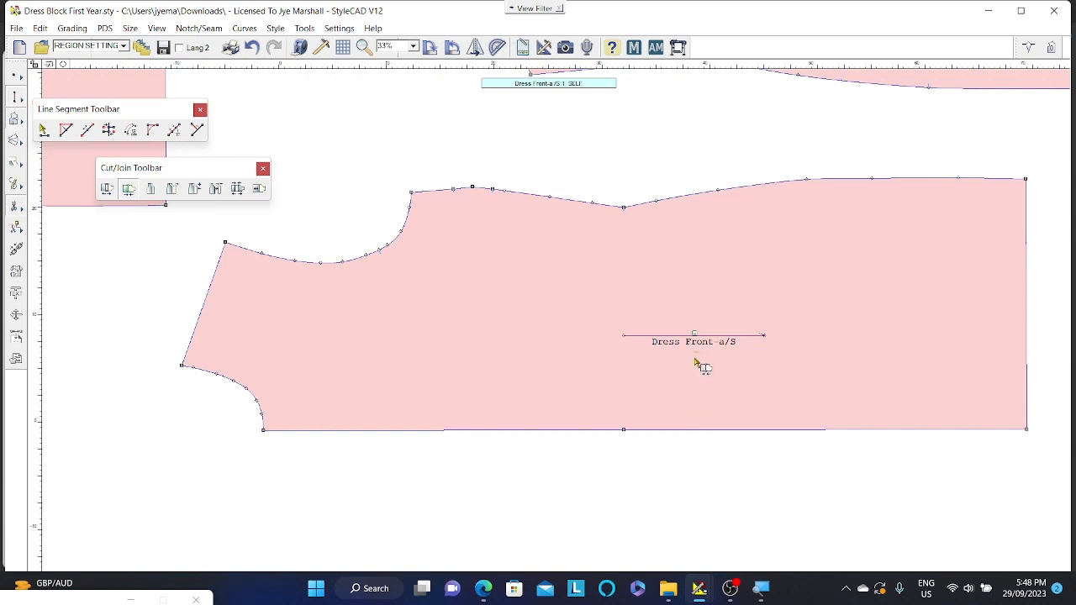
middle_click_drag(699, 299, 630, 300)
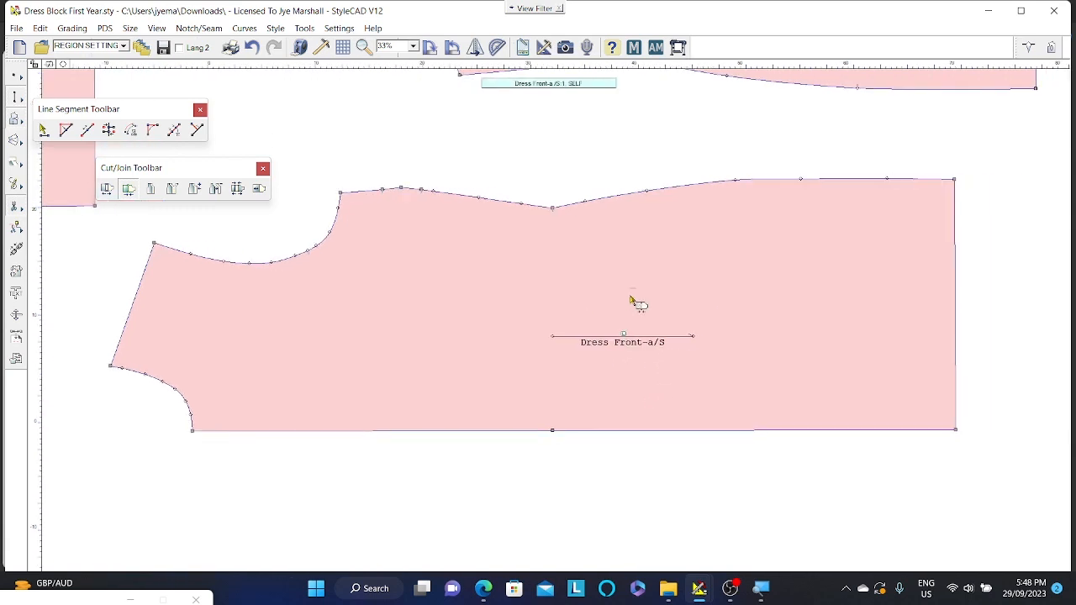